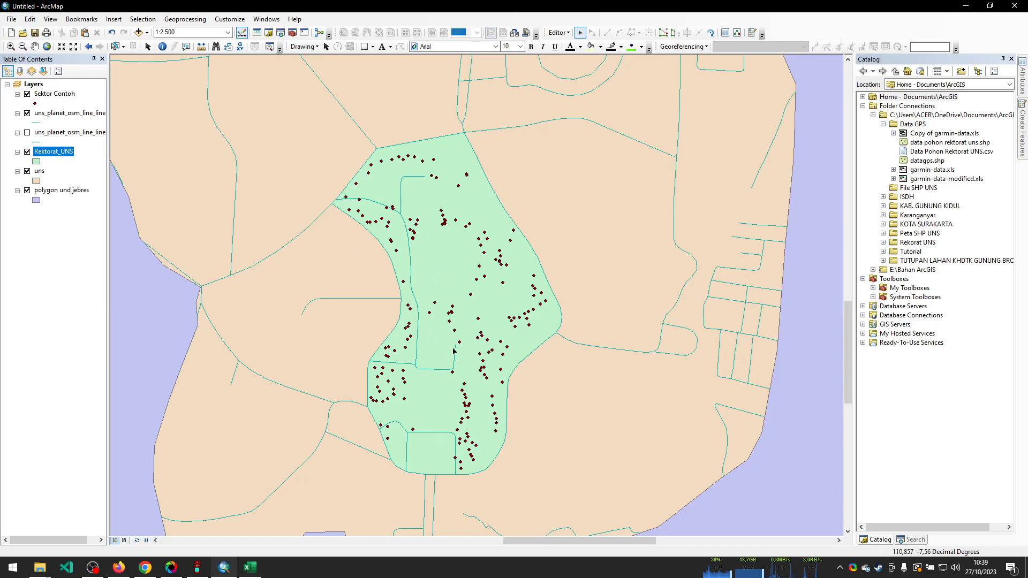
Try setting the uns layer's polygon outline to No Color and browse the predefined fill symbols
scroll(293, 288, "down", 2)
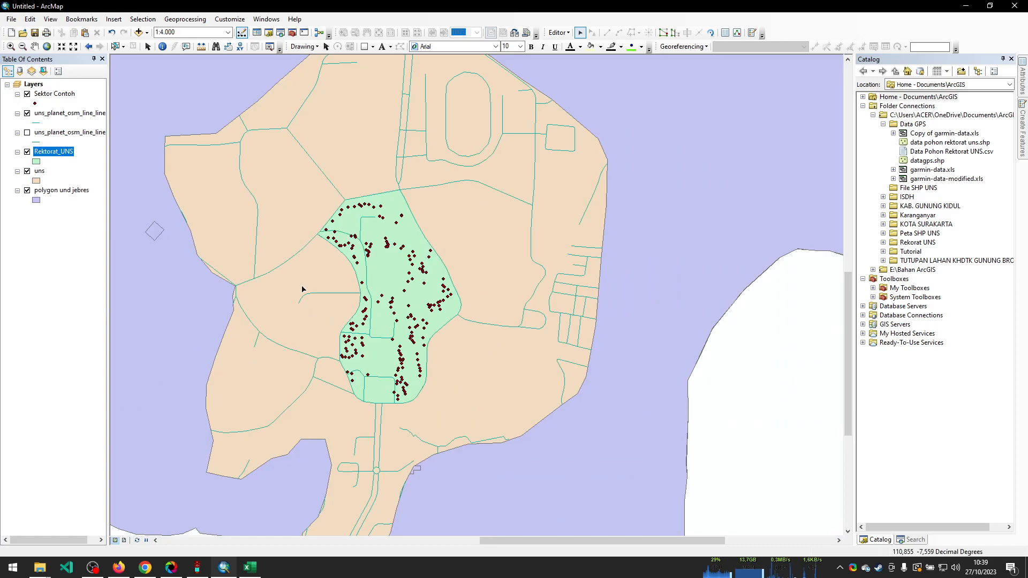
left_click_drag(303, 289, 344, 292)
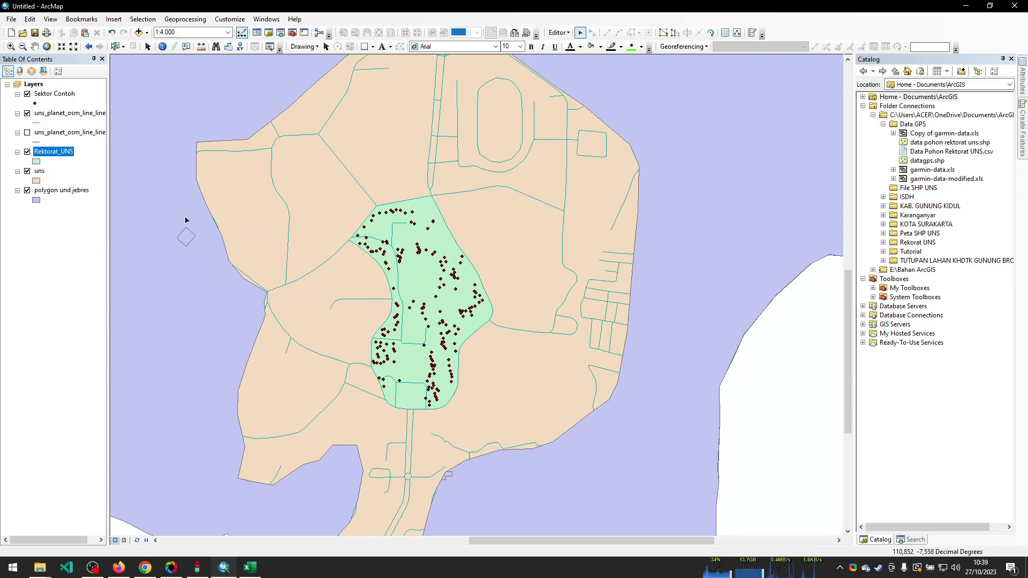
left_click_drag(283, 300, 297, 283)
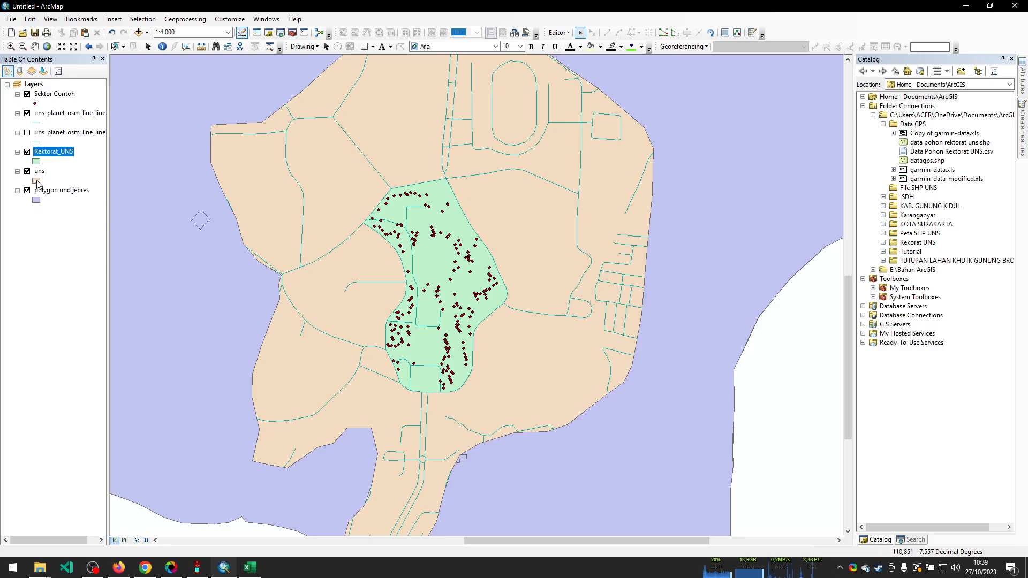
left_click(37, 181)
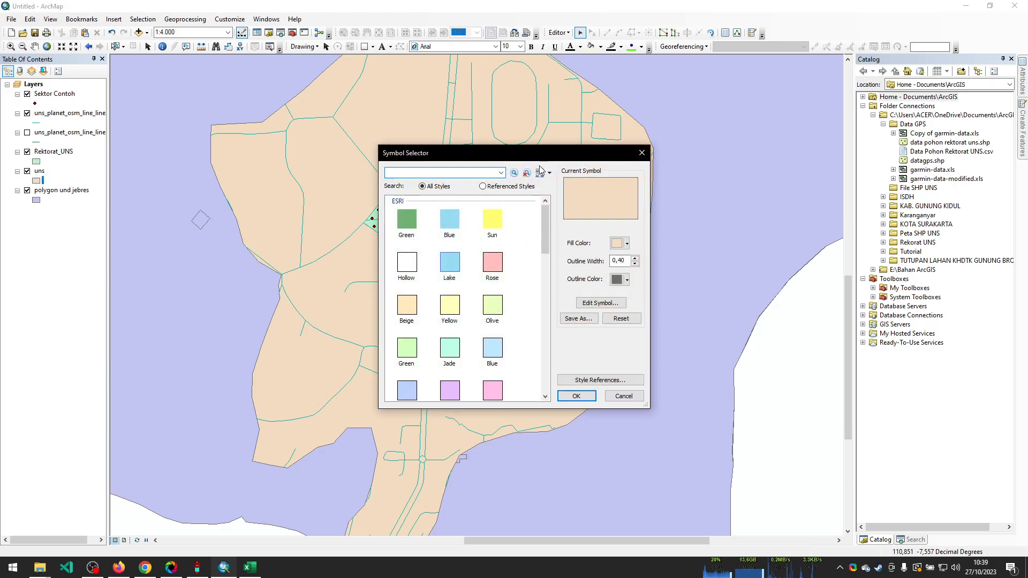
left_click_drag(535, 156, 702, 134)
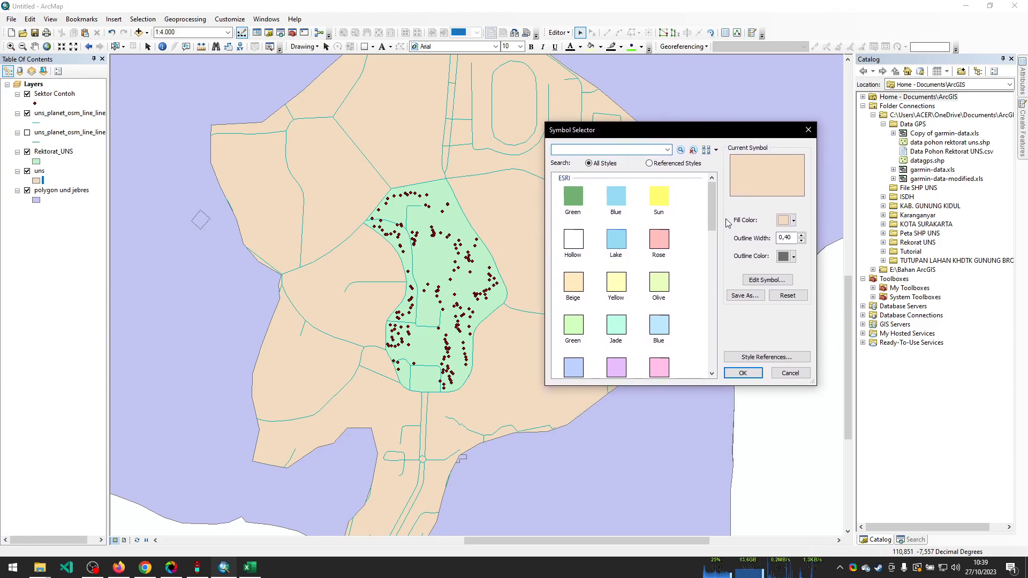
left_click(787, 220)
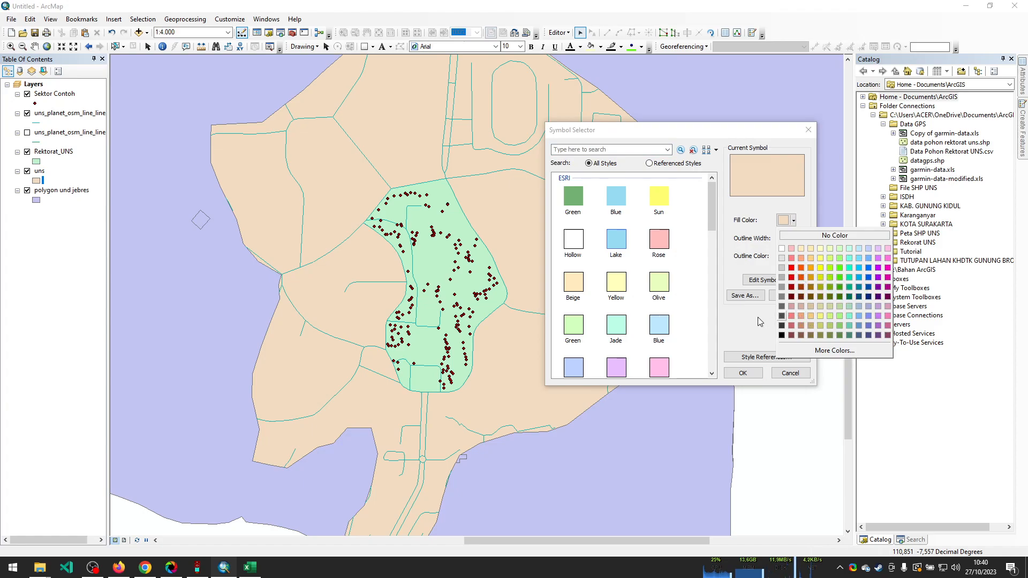
left_click(762, 321)
left_click(793, 260)
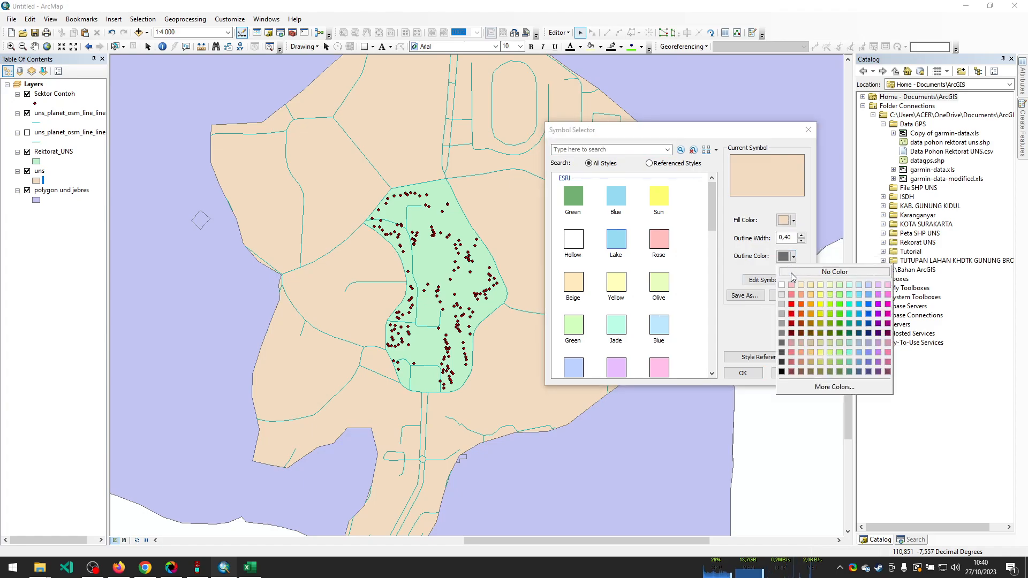
left_click(792, 274)
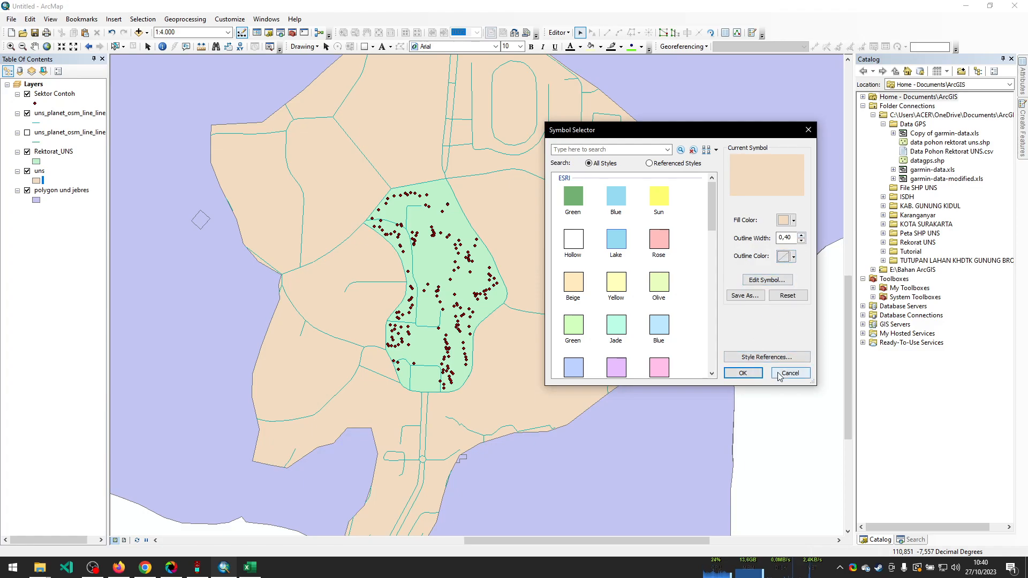
scroll(636, 220, "down", 10)
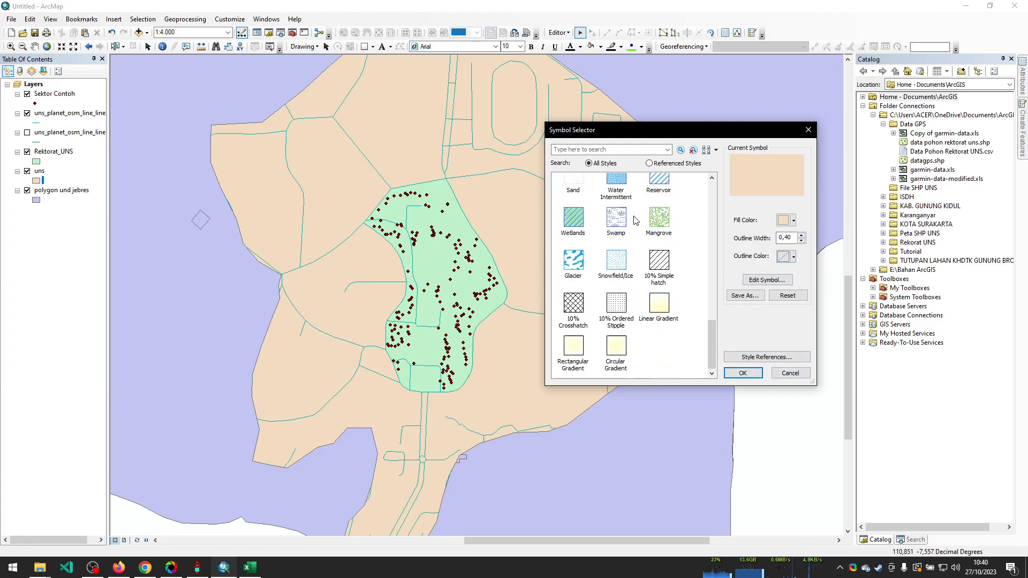
scroll(640, 209, "up", 10)
scroll(641, 214, "down", 10)
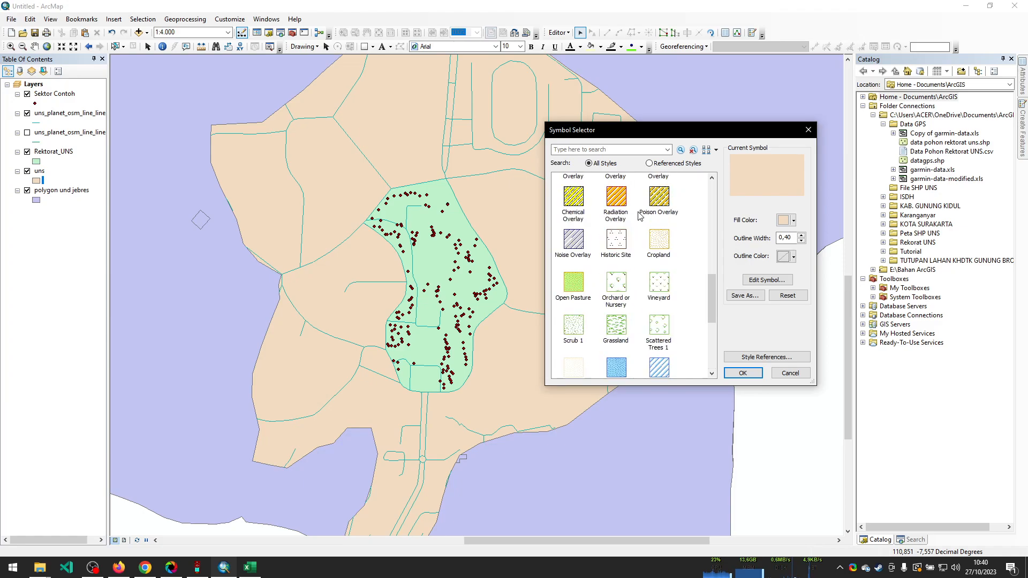
Try the 3D Texture Fill Symbol type in the uns layer's symbol properties without choosing a texture image
left_click(764, 281)
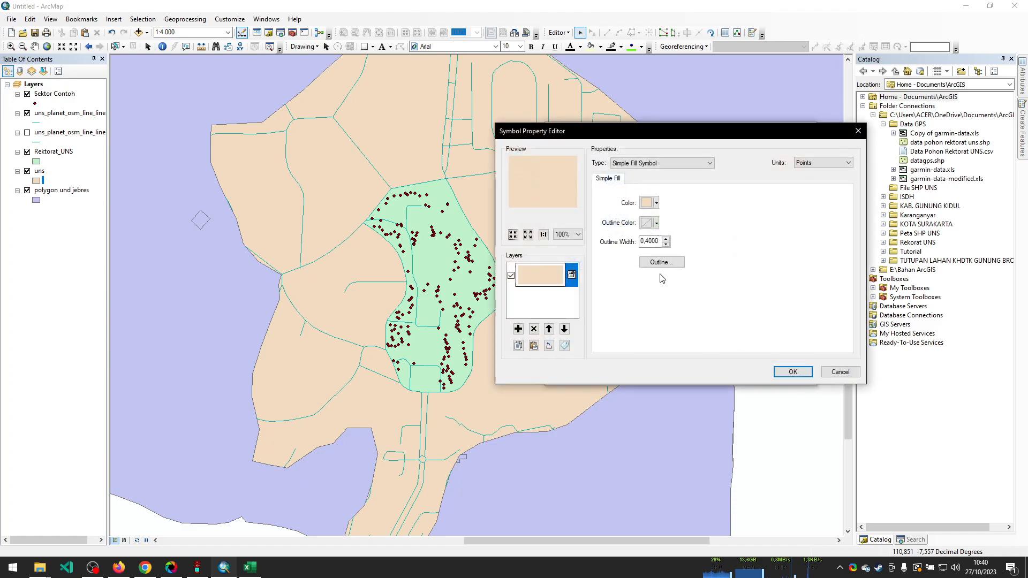
left_click_drag(651, 137, 435, 169)
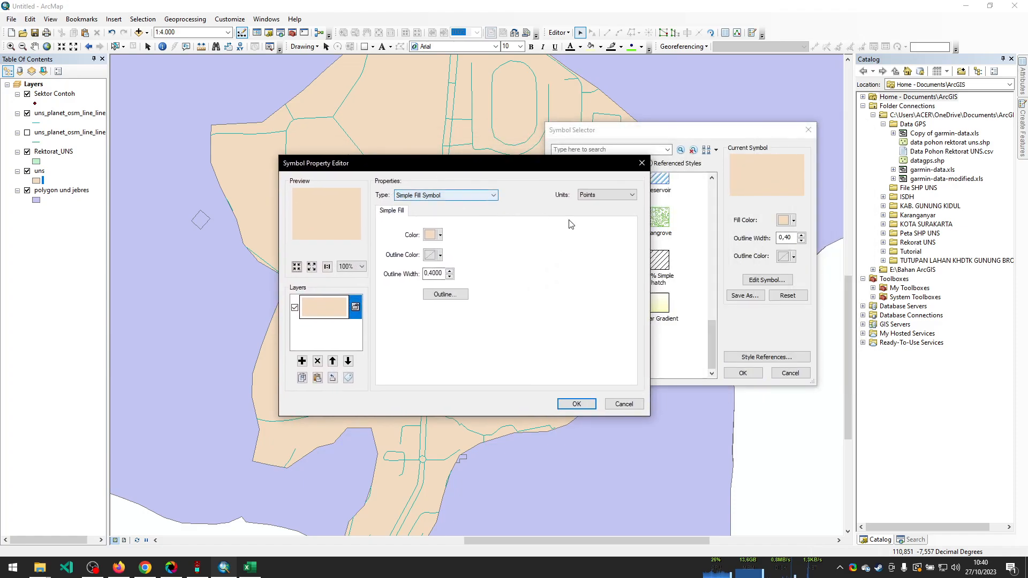
left_click(476, 197)
key("Up")
key("Up")
key("Up")
key("Up")
key("Up")
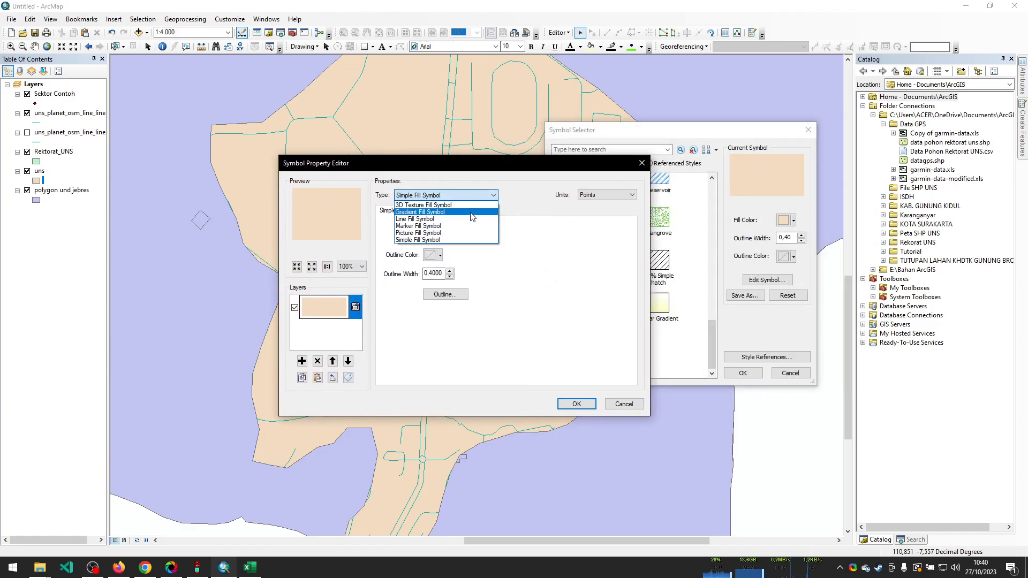
key("Return")
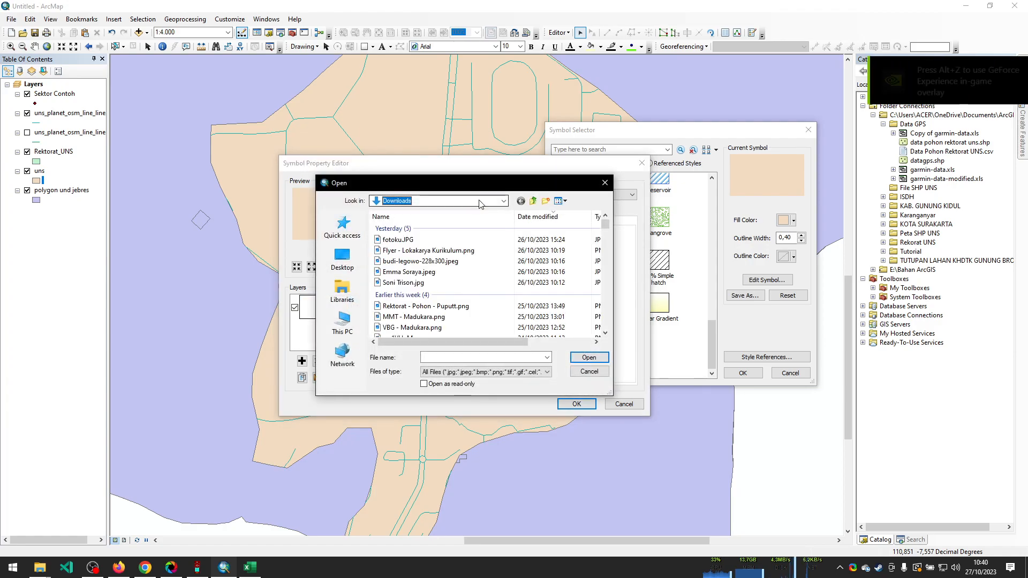
key("Escape")
Try the Picture Fill Symbol type without choosing a picture and switch the type back to Simple Fill Symbol
left_click(466, 195)
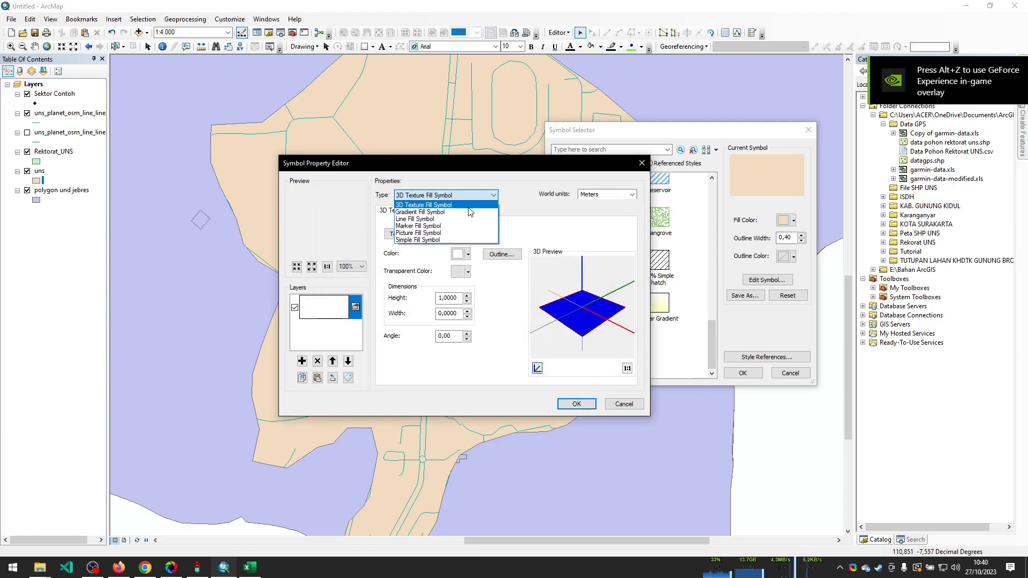
left_click(463, 234)
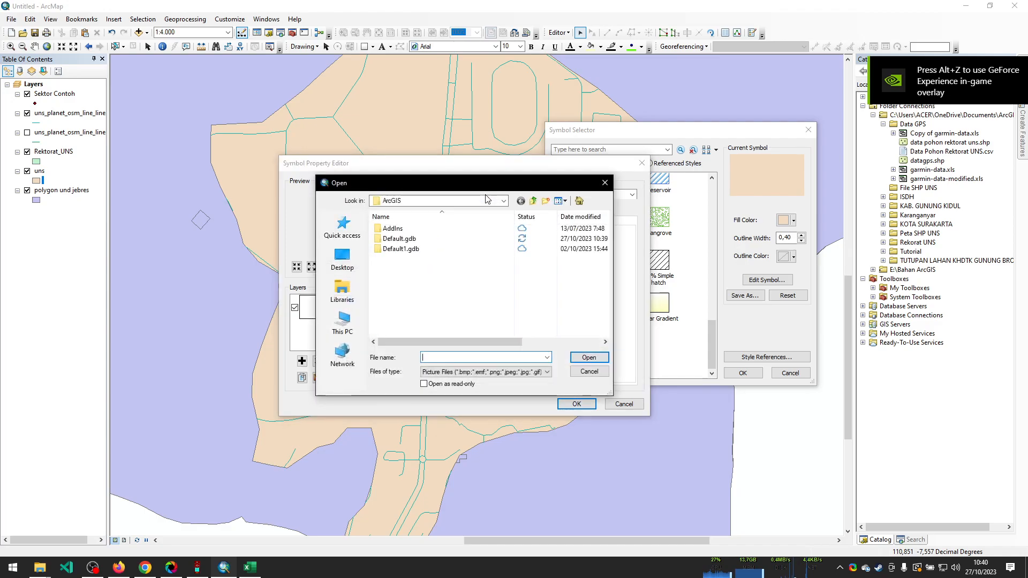
left_click(667, 179)
left_click(454, 196)
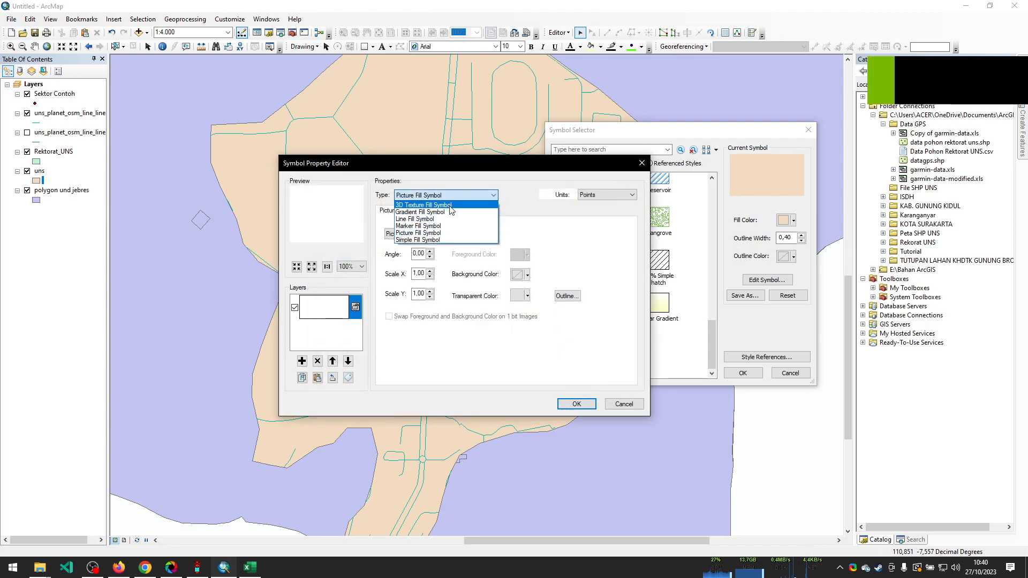
left_click(437, 237)
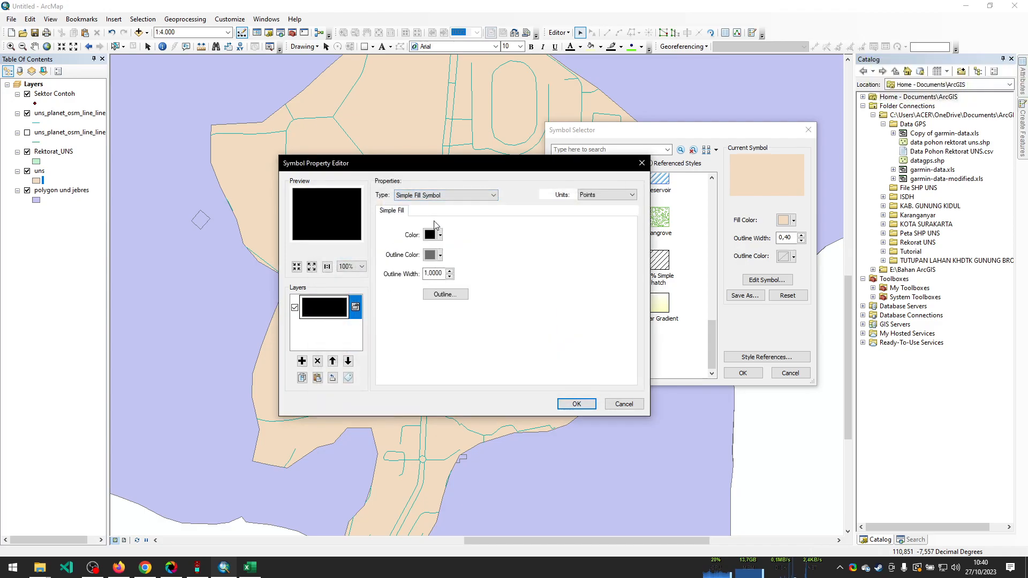
Try the Gradient Fill and Line Fill symbol types for the uns layer and discard all its symbol changes
left_click(442, 195)
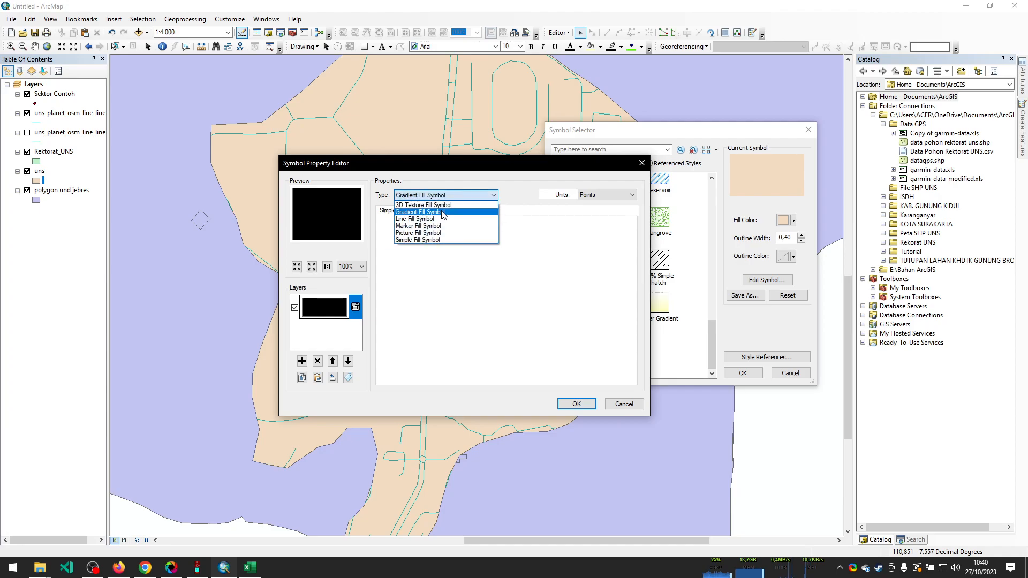
left_click(443, 212)
left_click(454, 195)
left_click(435, 220)
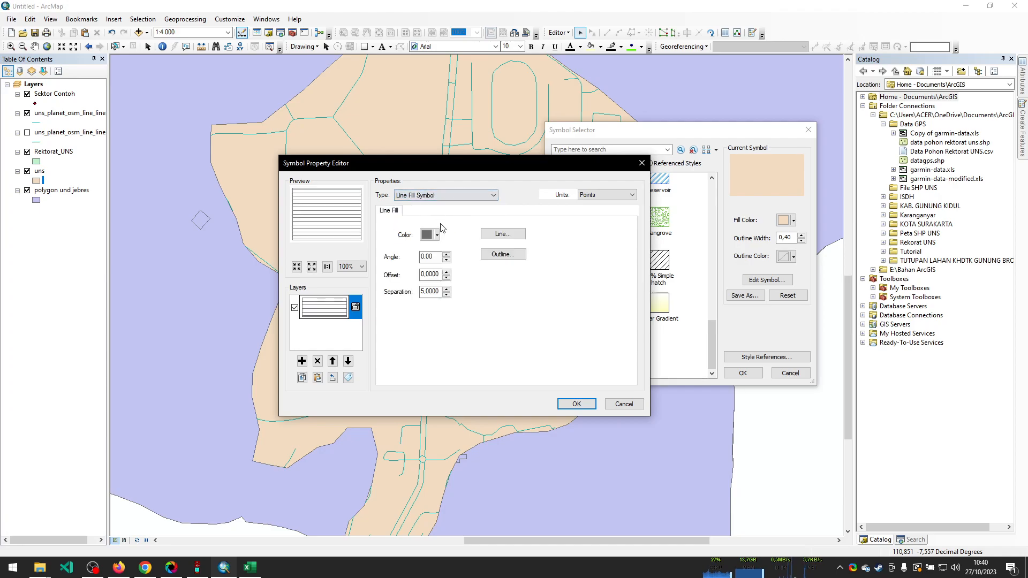
left_click(623, 404)
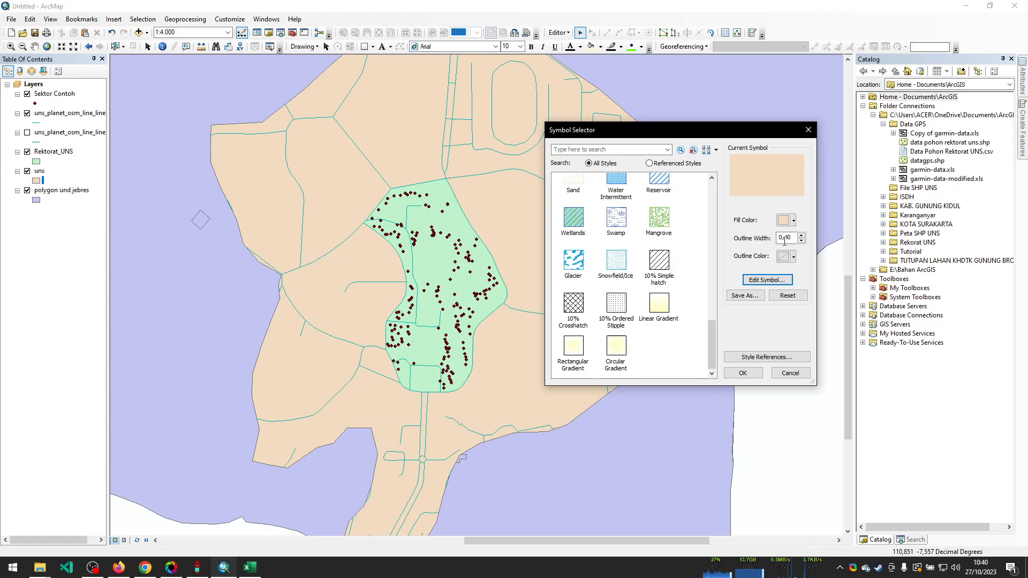
left_click(790, 373)
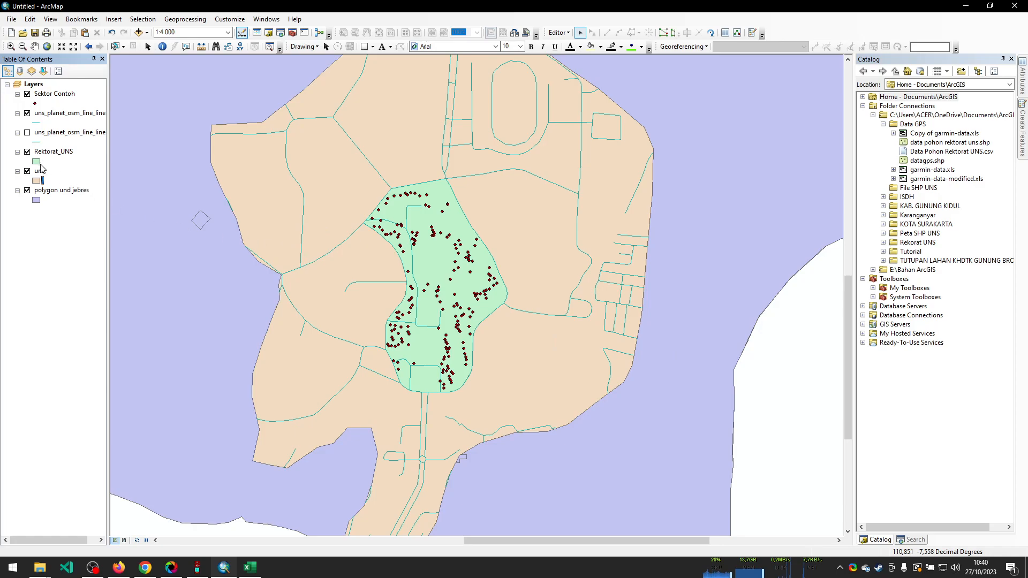
Open the symbol choices for the visible uns_planet_osm_line layer and search all styles for "road" symbols
scroll(371, 258, "up", 2)
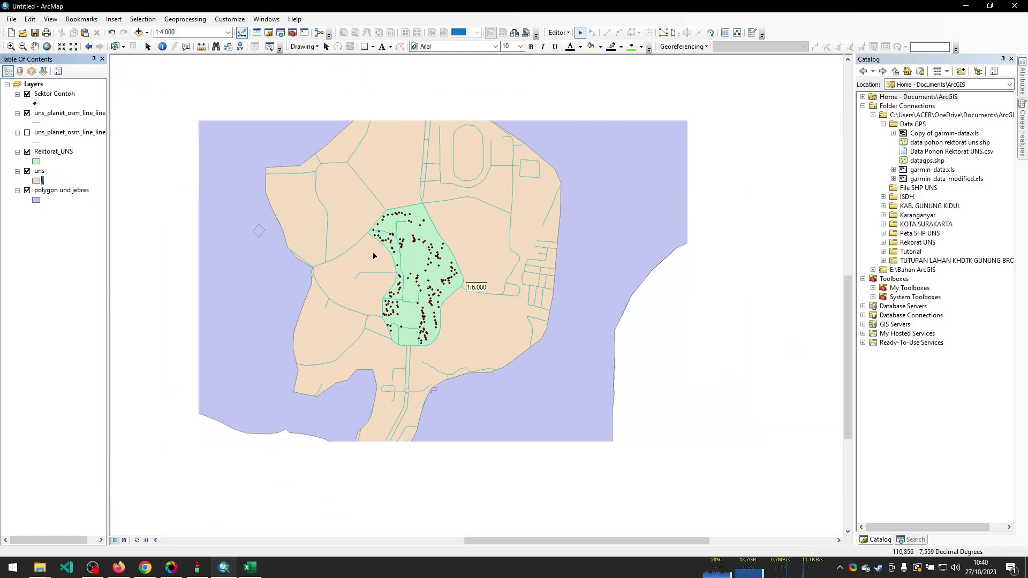
scroll(353, 206, "down", 1)
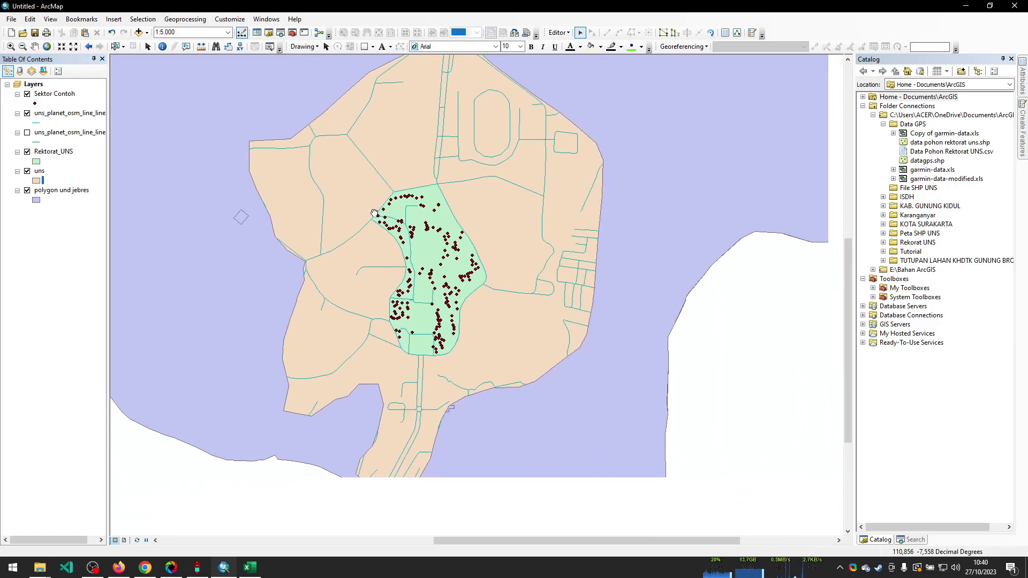
left_click(37, 123)
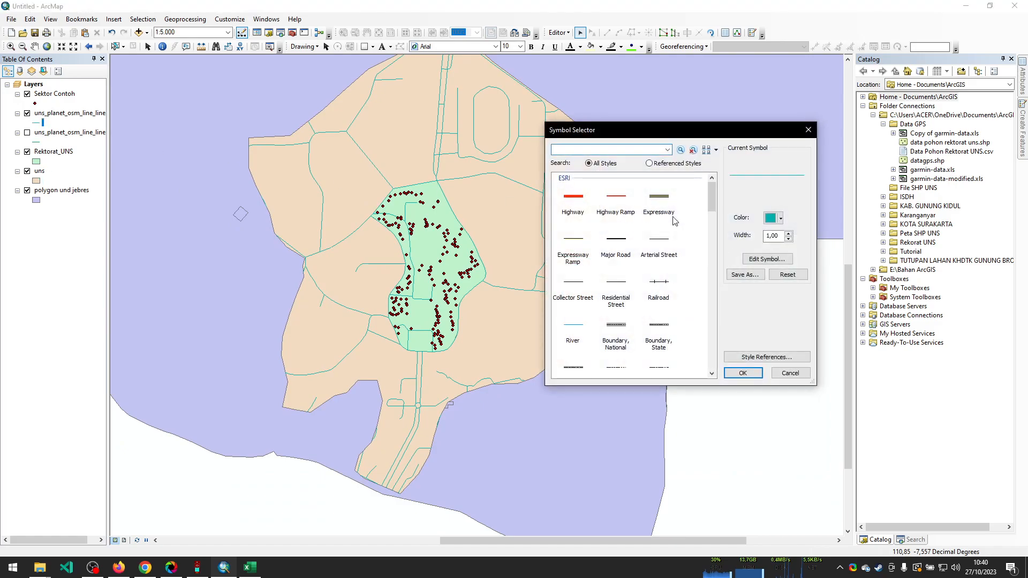
left_click_drag(611, 132, 606, 122)
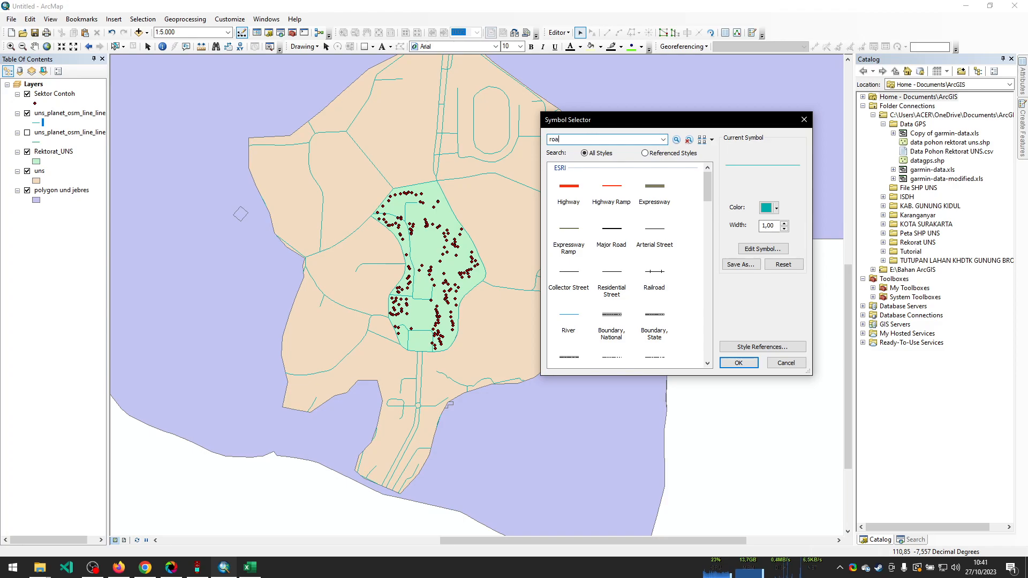
key("Return")
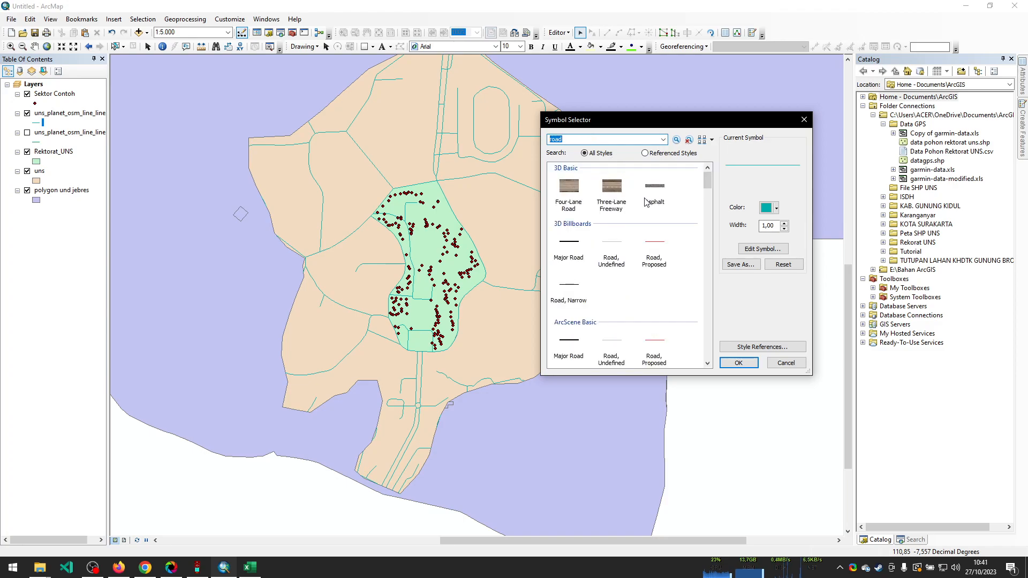
scroll(589, 261, "down", 4)
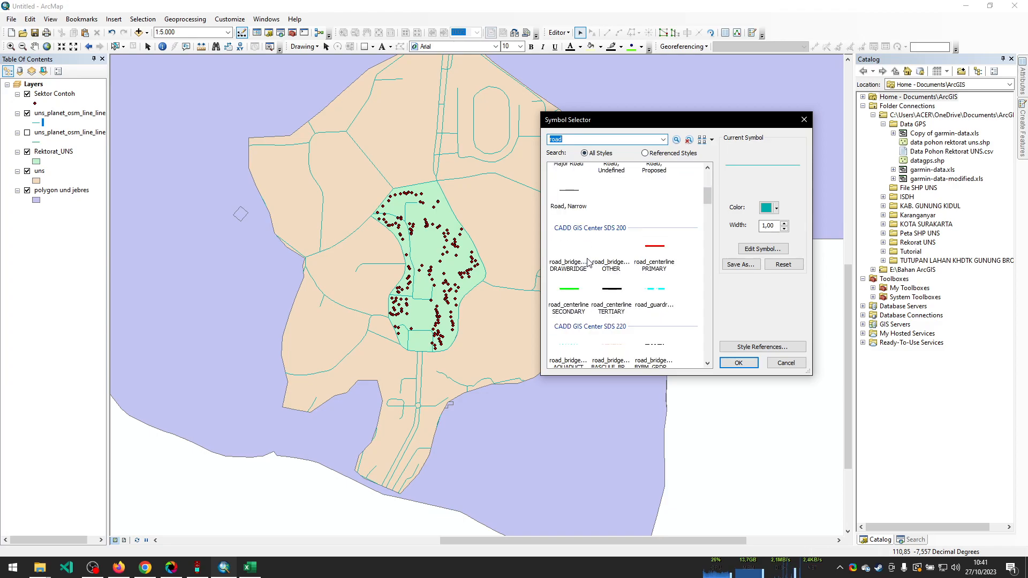
scroll(589, 263, "up", 4)
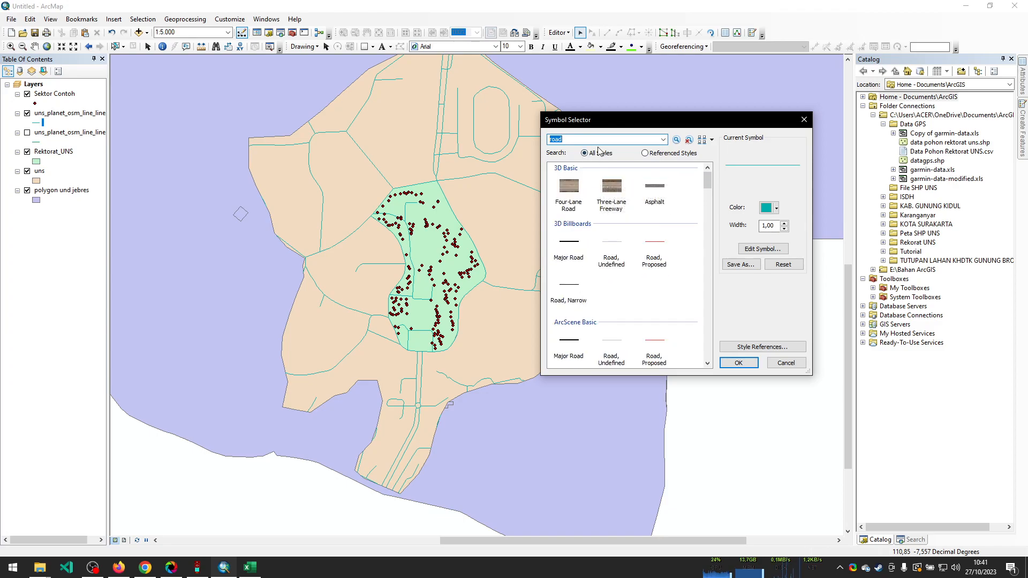
Search the line symbols for "jalan" and apply the Jalan Lain symbol from Style Peta Desa to the visible road layer
type("jalan")
key("Return")
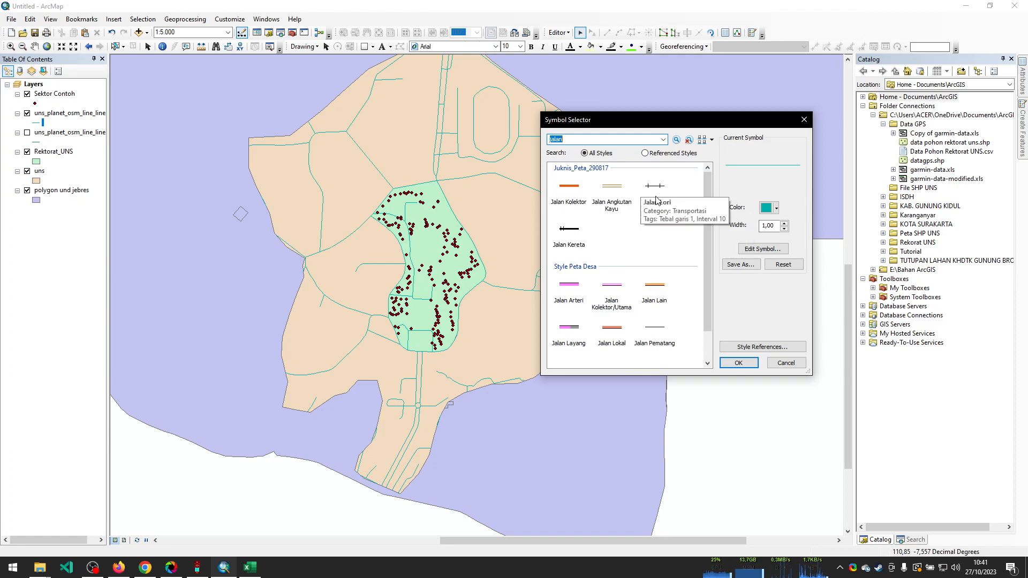
scroll(649, 300, "down", 1)
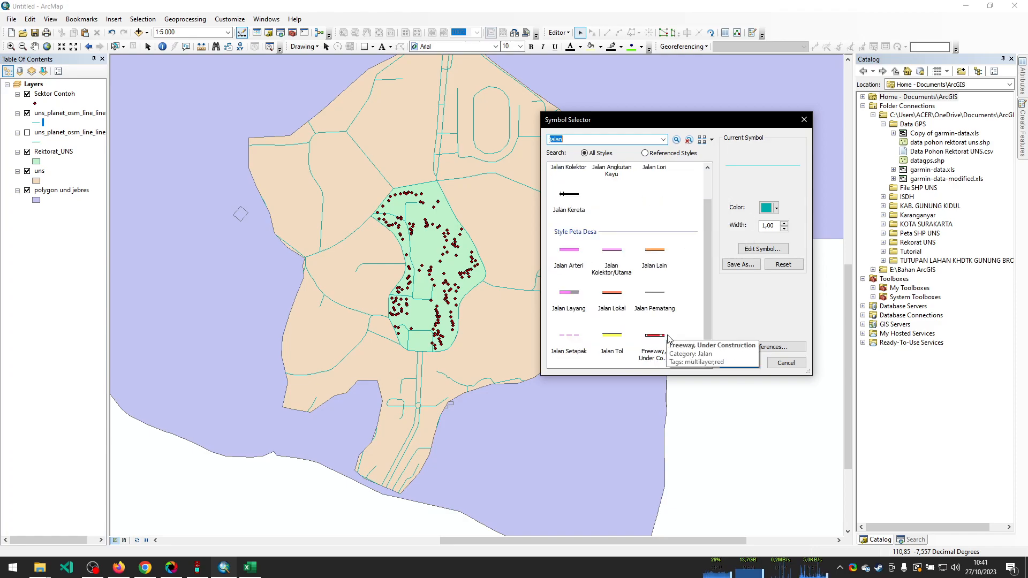
left_click(616, 296)
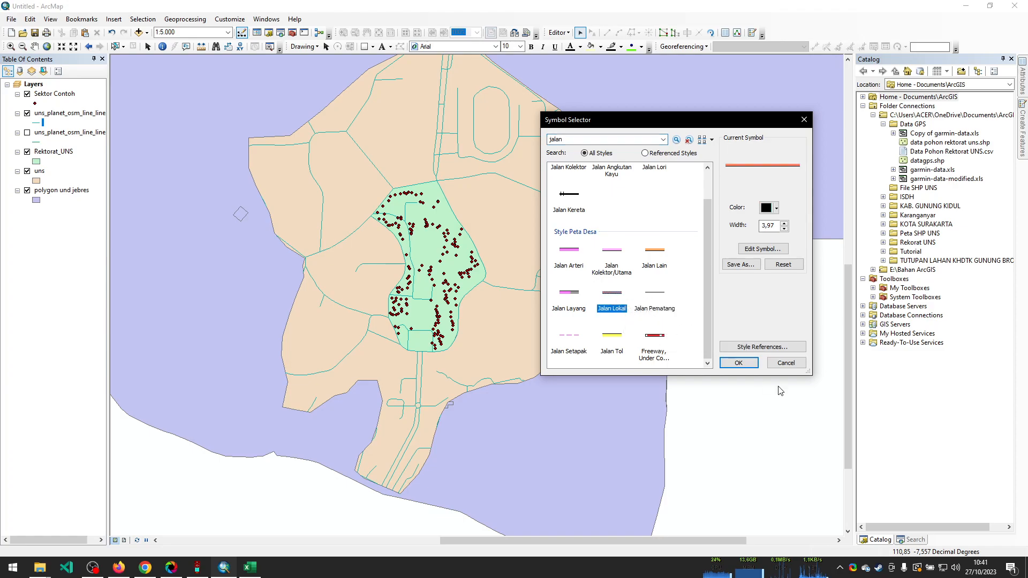
left_click(659, 261)
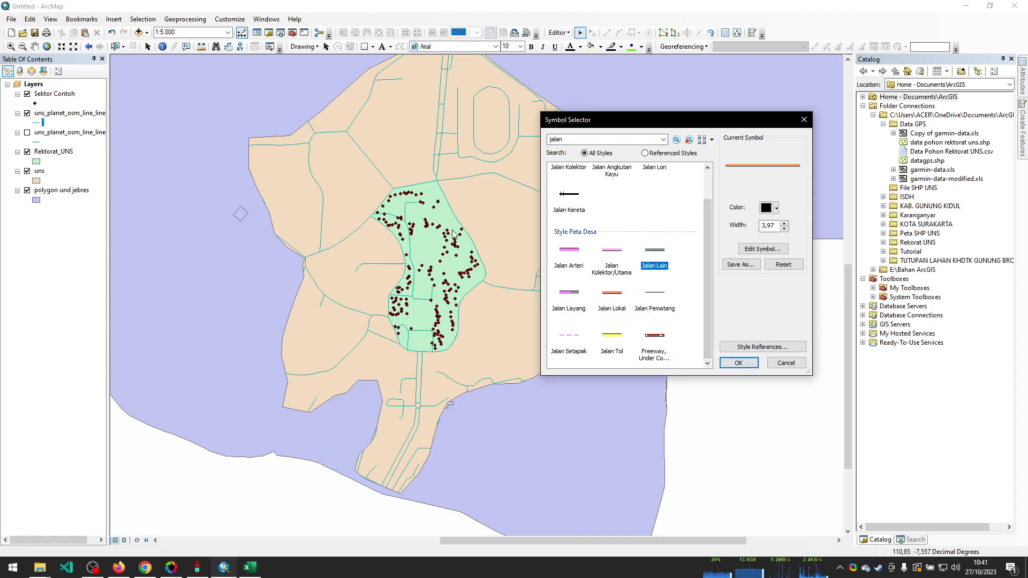
left_click(740, 363)
scroll(439, 294, "down", 4)
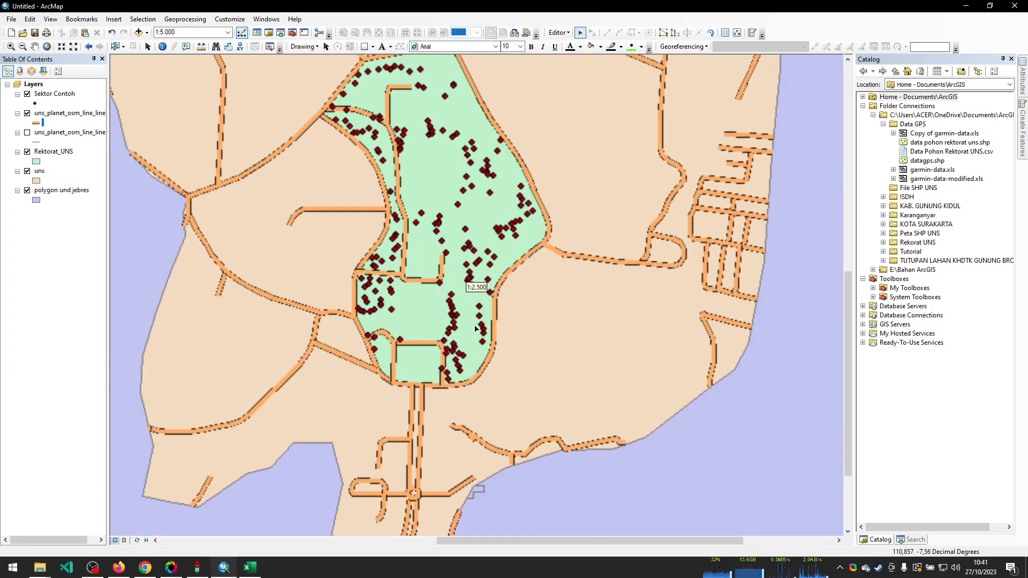
scroll(502, 339, "up", 3)
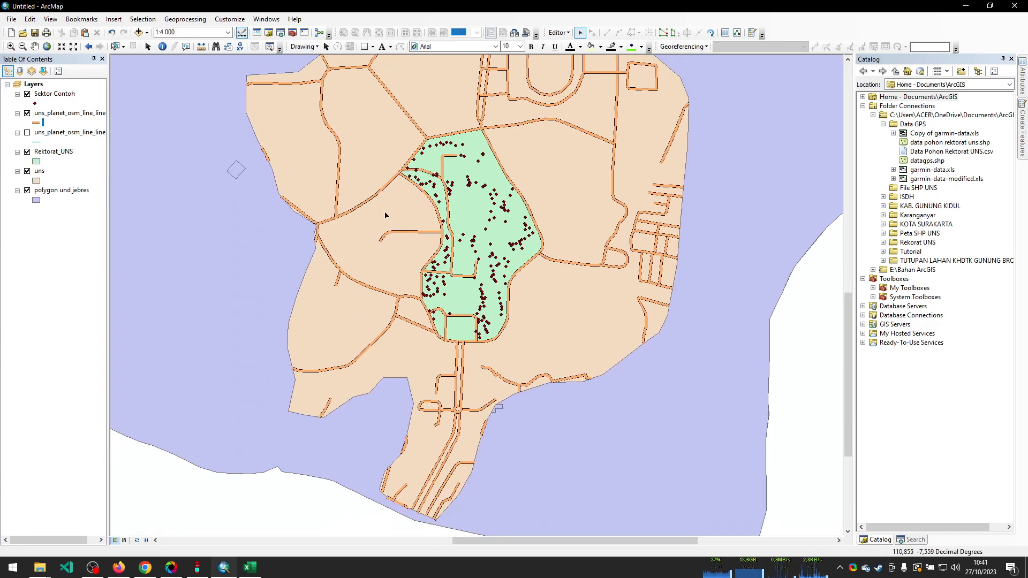
scroll(405, 232, "right", 2)
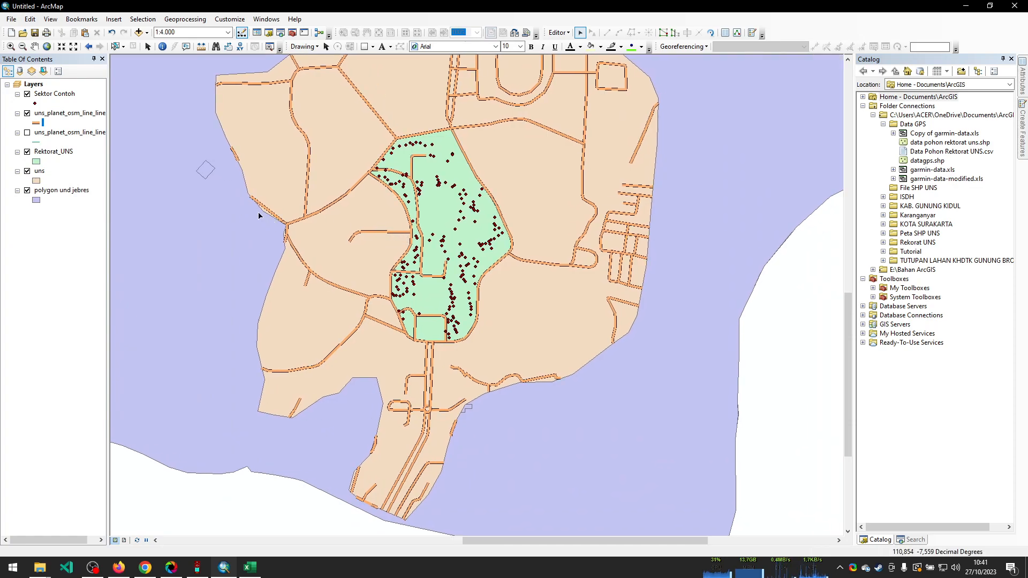
left_click(36, 103)
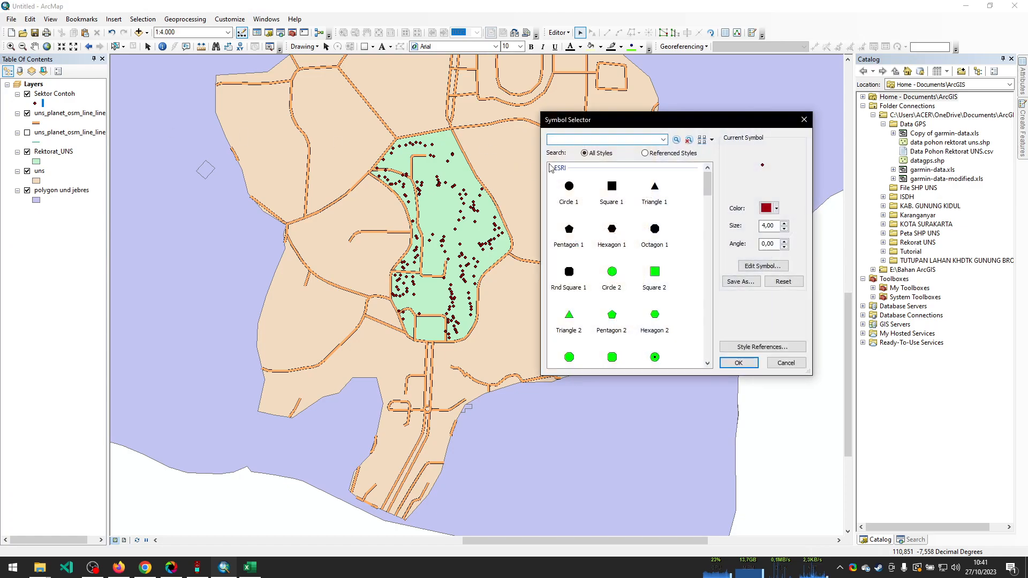
left_click_drag(581, 124, 378, 126)
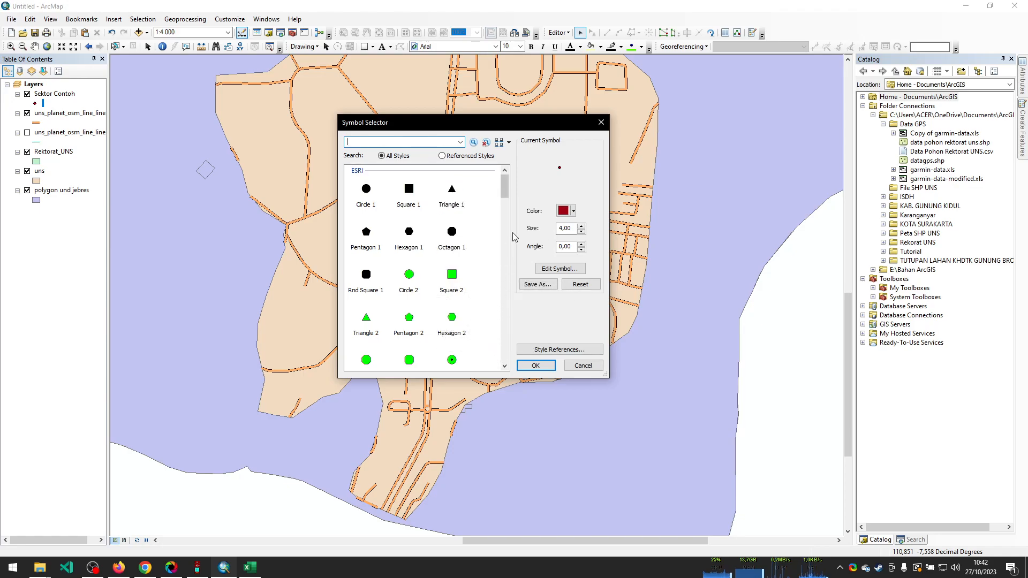
left_click(580, 367)
Open the symbology settings in the layer properties of the Sektor Contoh point layer
right_click(62, 97)
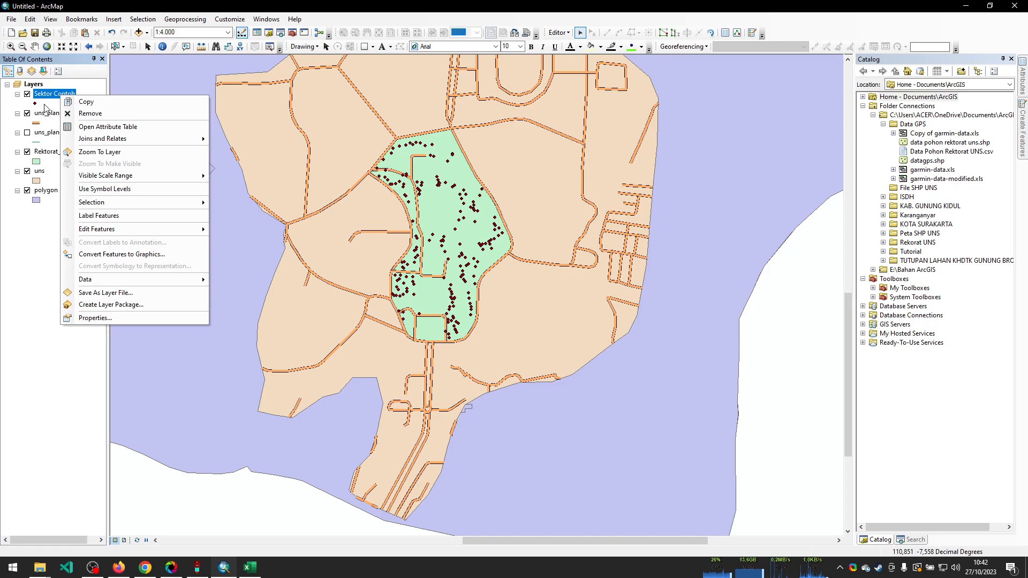
right_click(45, 93)
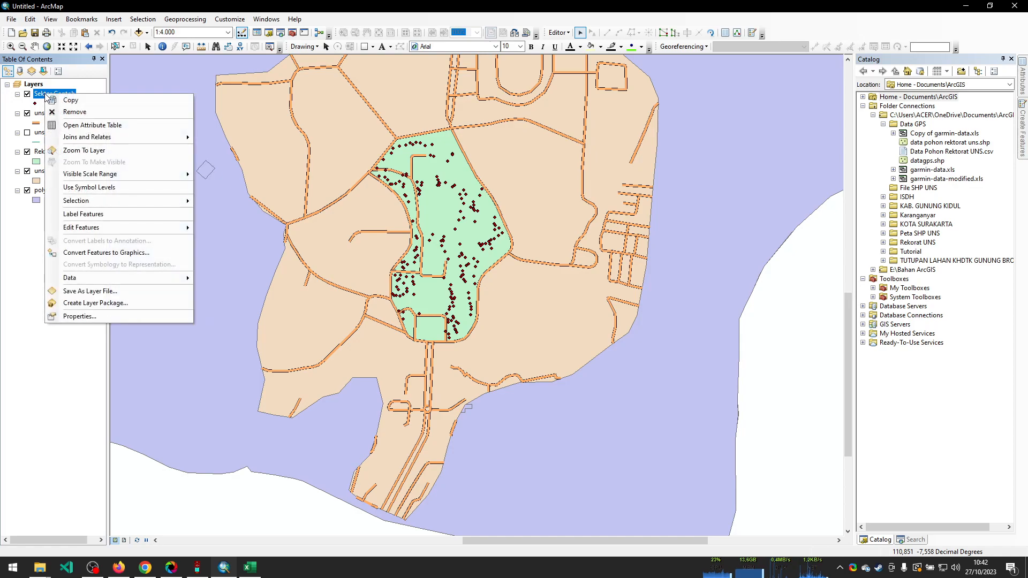
left_click(99, 317)
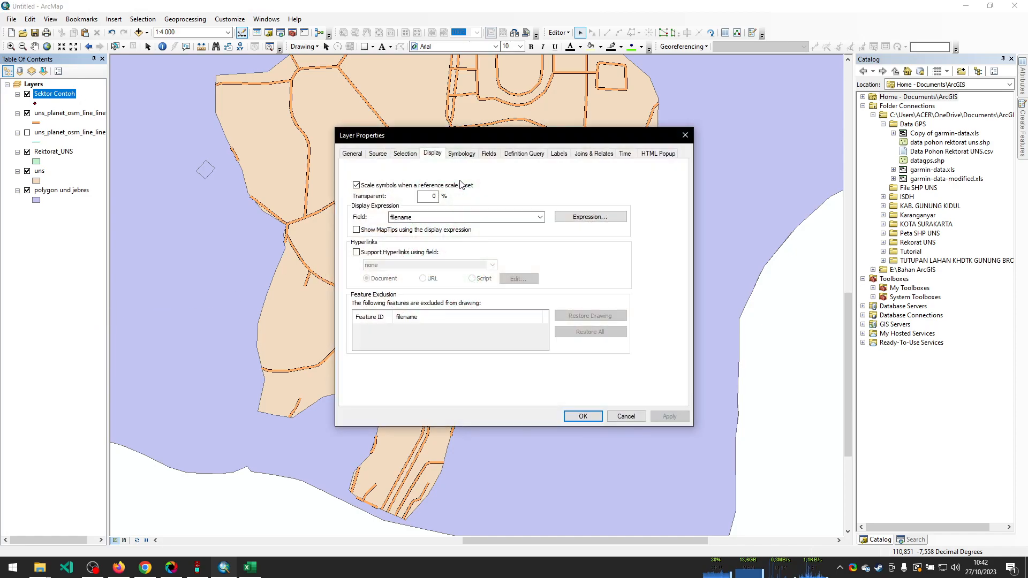
left_click_drag(428, 137, 383, 148)
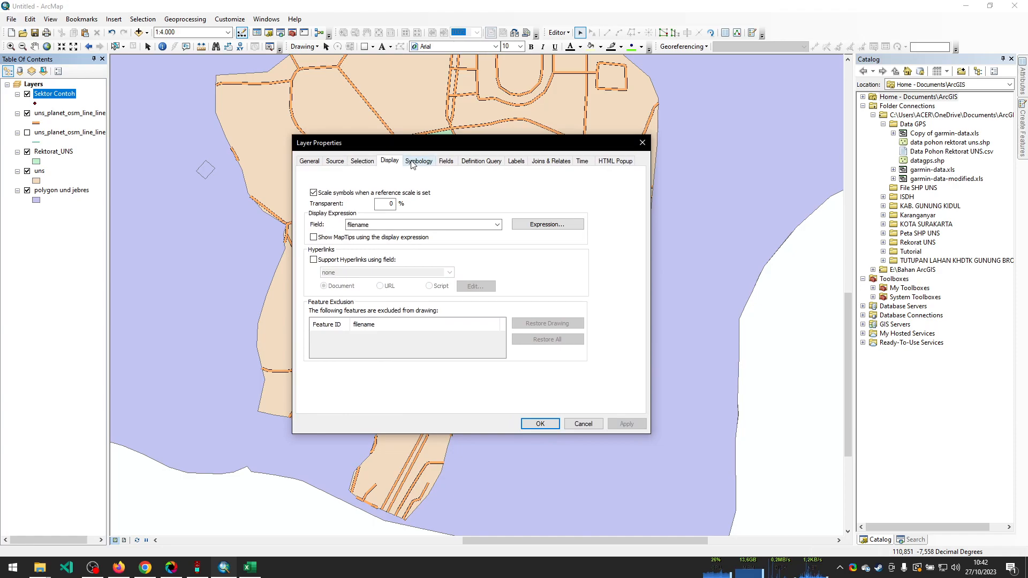
left_click(413, 161)
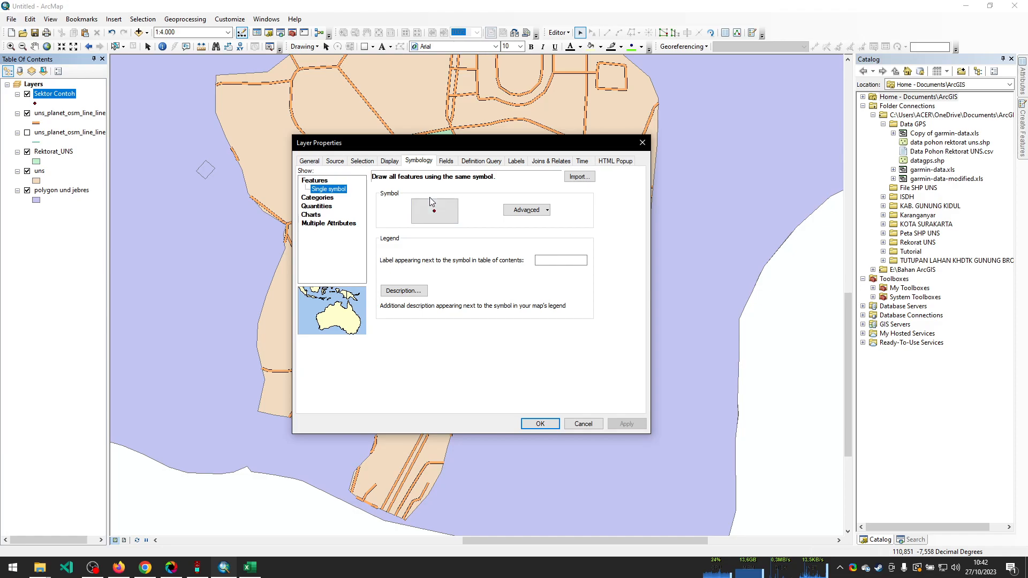
left_click(421, 219)
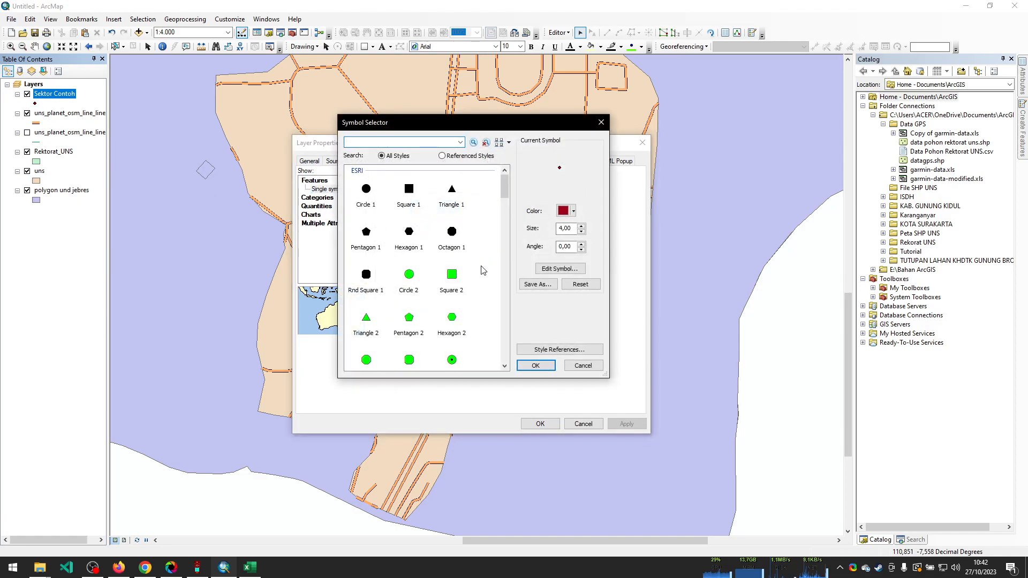
left_click_drag(456, 126, 488, 134)
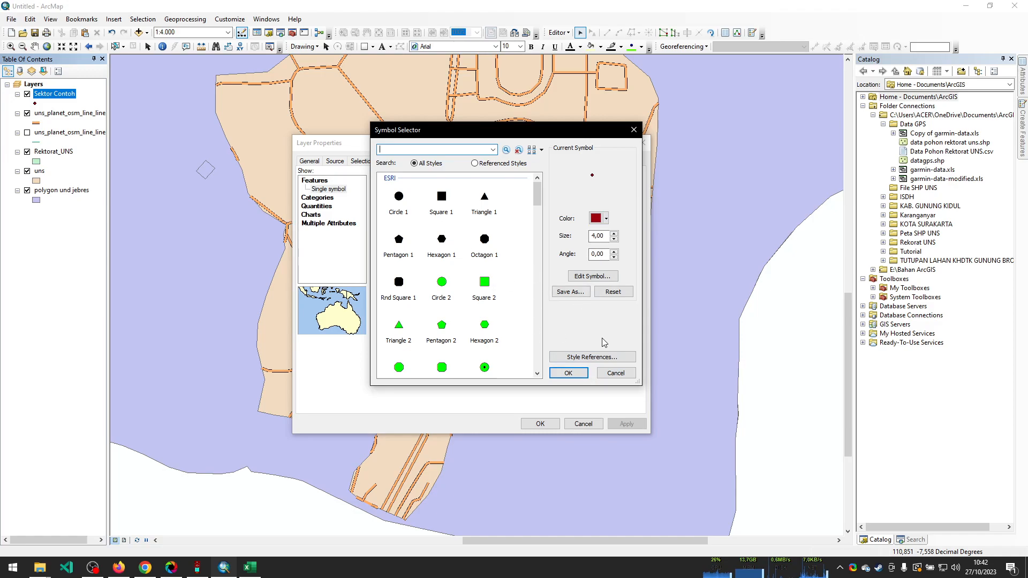
left_click(616, 373)
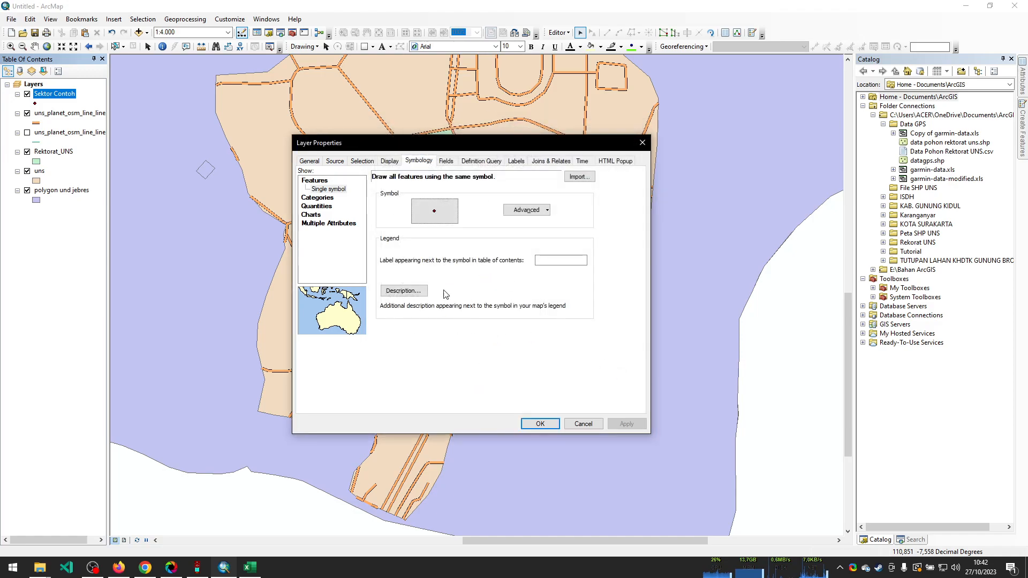
Look through the Categories, Quantities and Charts drawing methods available for the Sektor Contoh layer
left_click(324, 198)
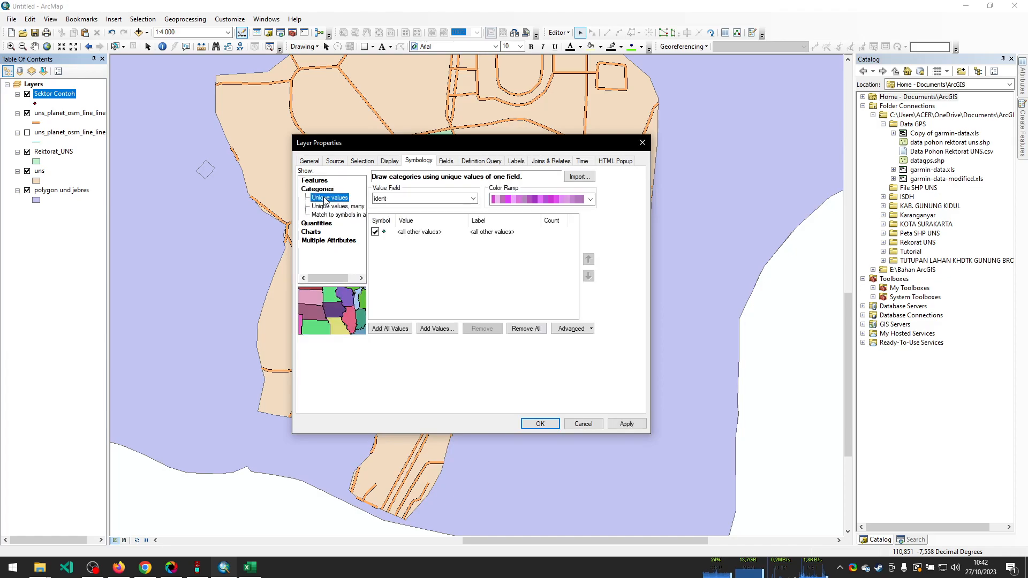
left_click(317, 223)
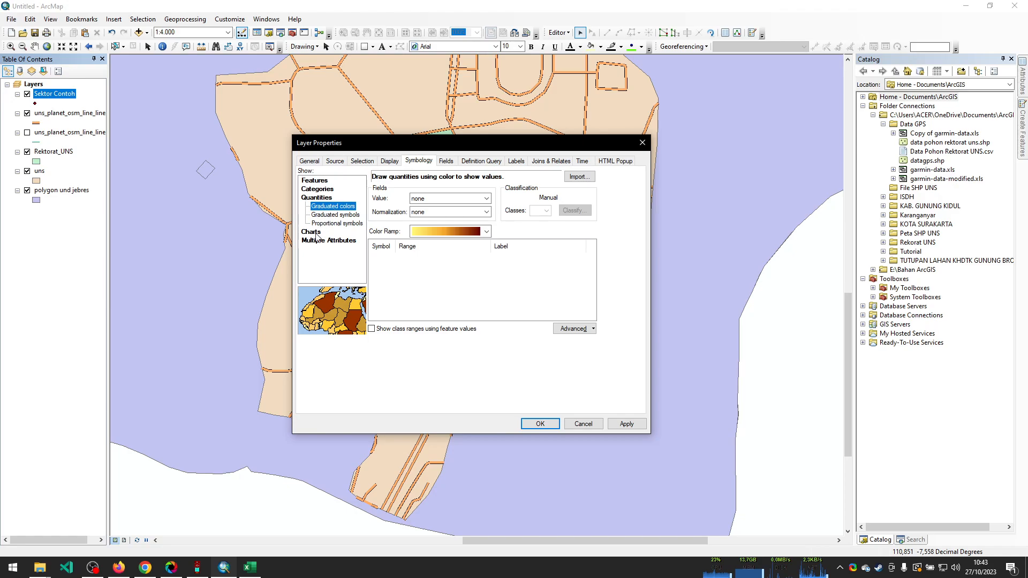
left_click(316, 233)
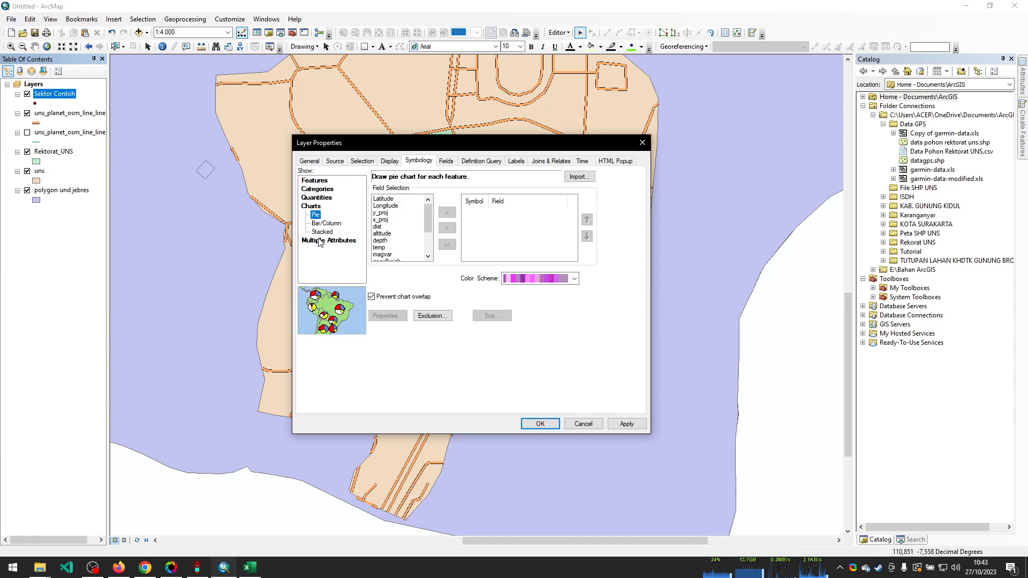
Set the Sektor Contoh layer to draw by unique values with nama pohon as the value field
left_click(319, 197)
left_click(322, 192)
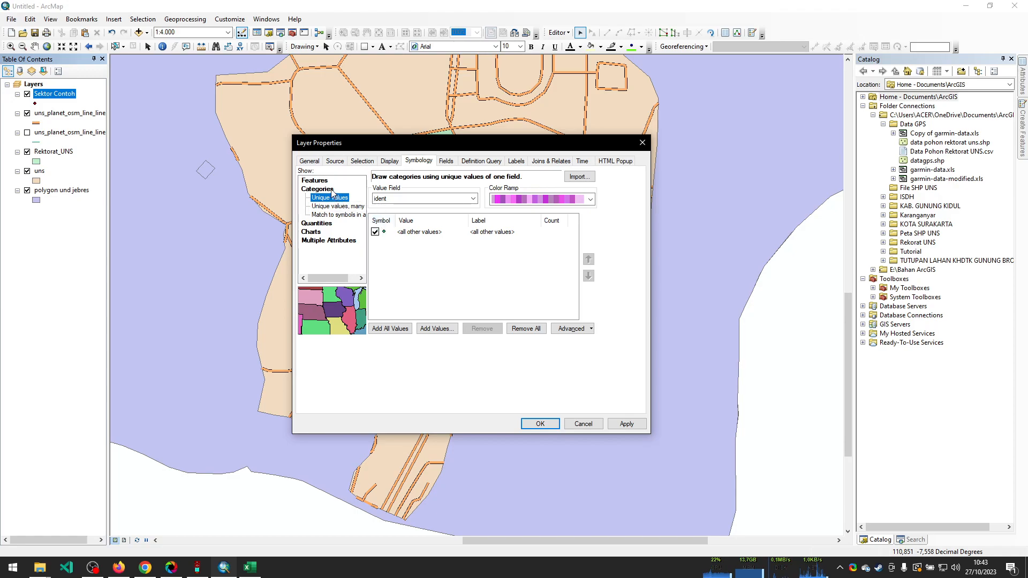
left_click(472, 199)
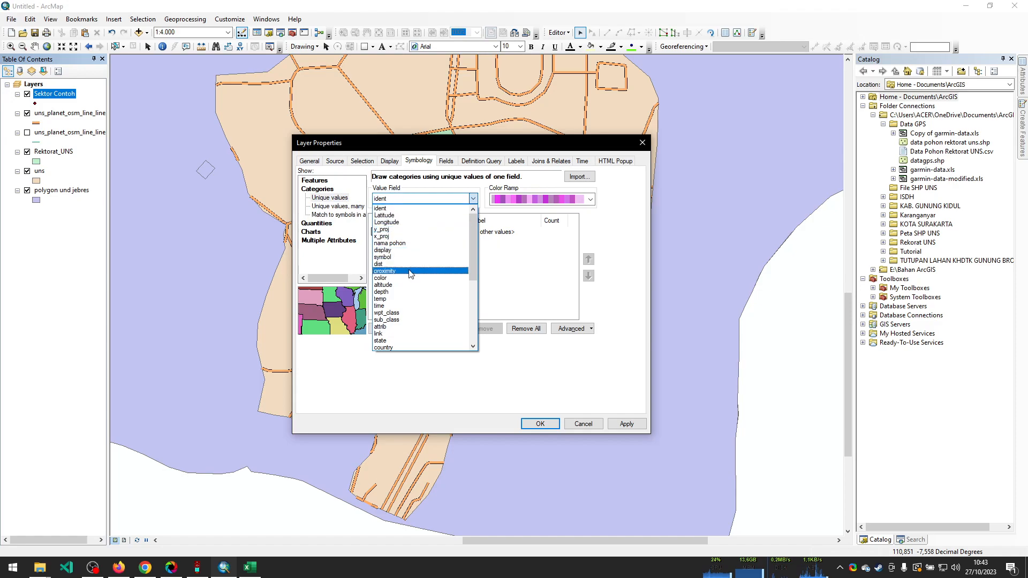
scroll(410, 268, "down", 6)
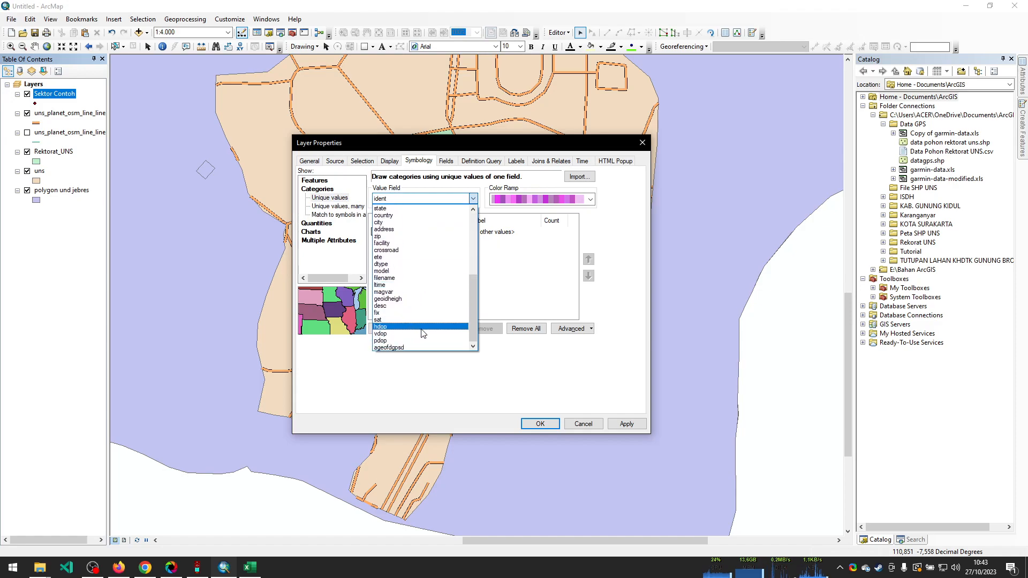
scroll(410, 316, "up", 6)
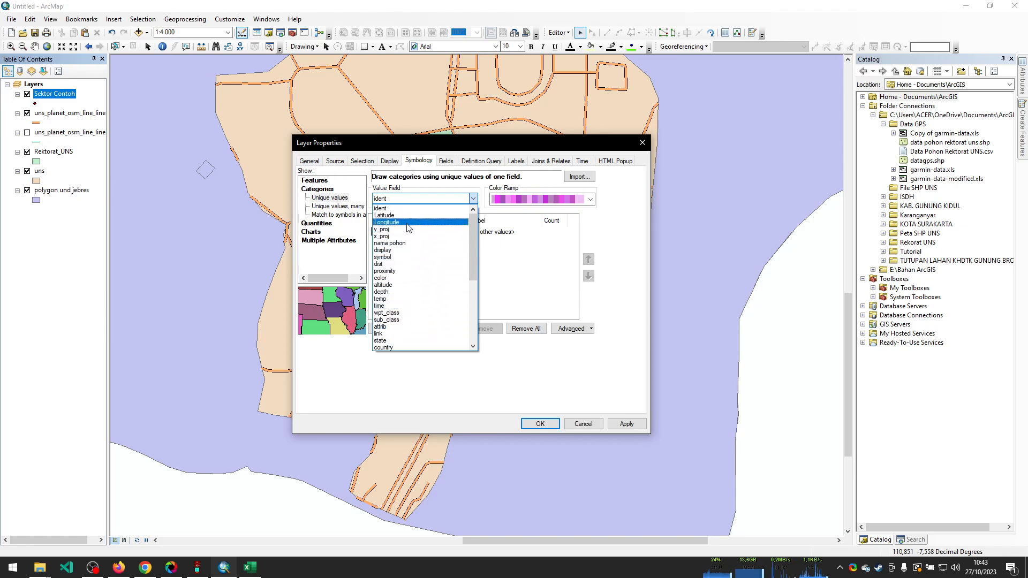
left_click(420, 252)
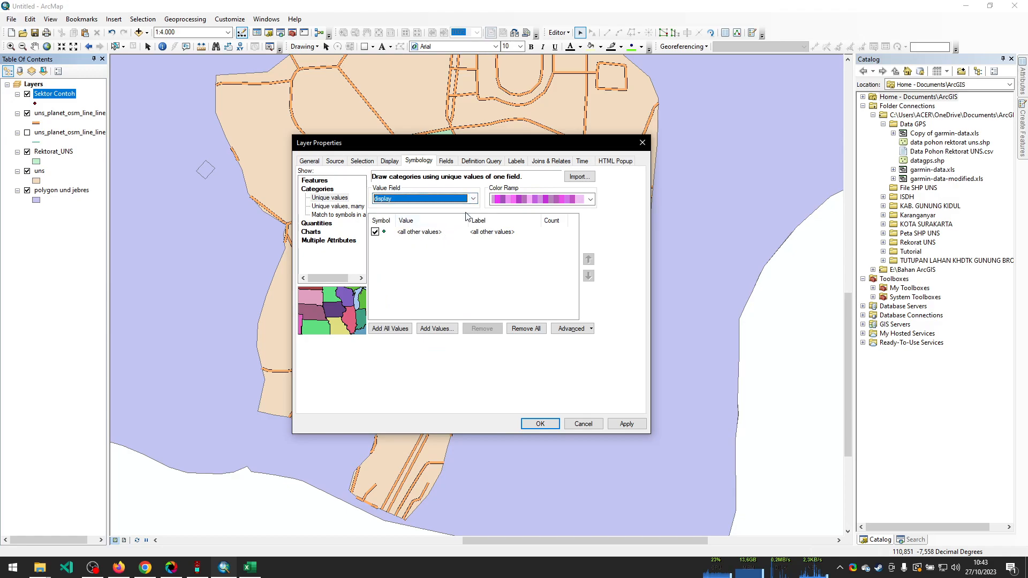
left_click(415, 199)
scroll(411, 270, "up", 3)
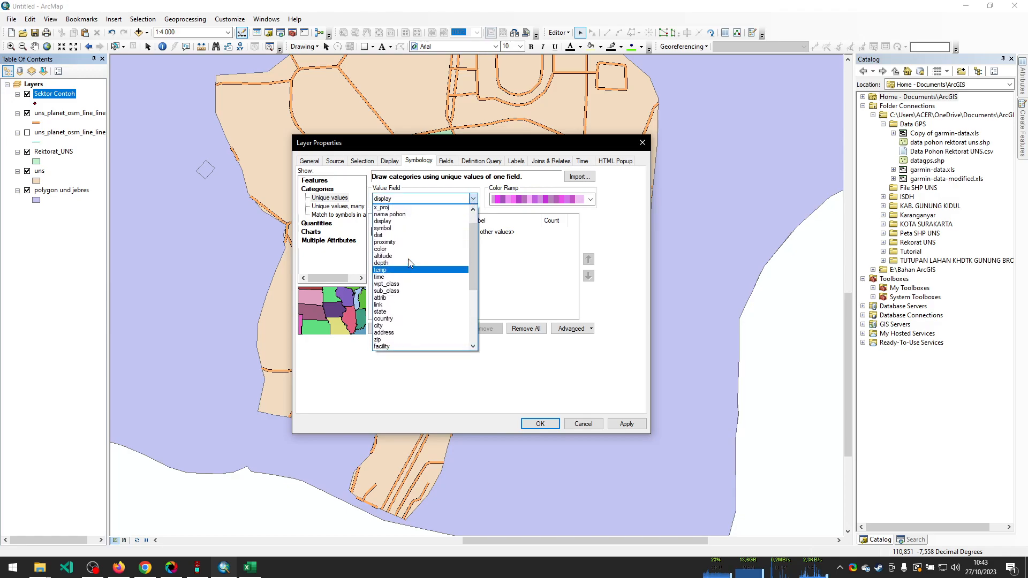
left_click(408, 247)
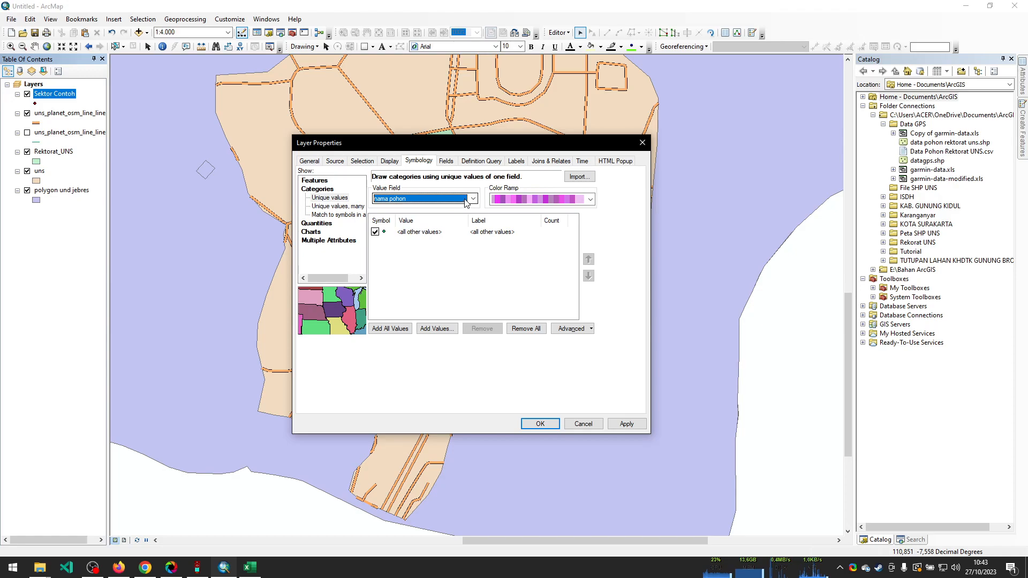
Open the symbol choices for the <all other values> category and search all styles for "tree"
left_click(385, 235)
double_click(385, 233)
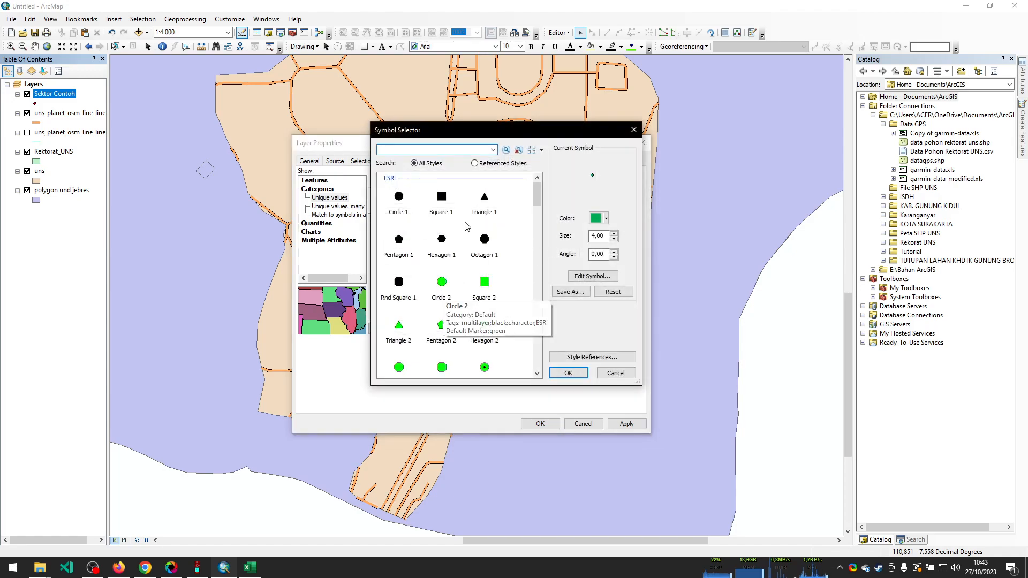
left_click_drag(472, 134, 582, 139)
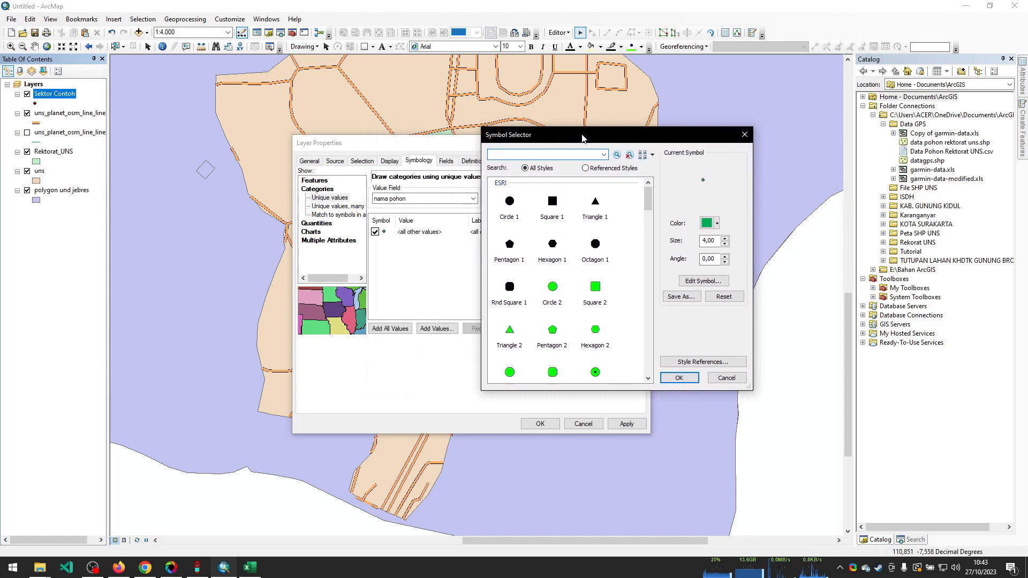
left_click(548, 156)
type("tree")
key("Return")
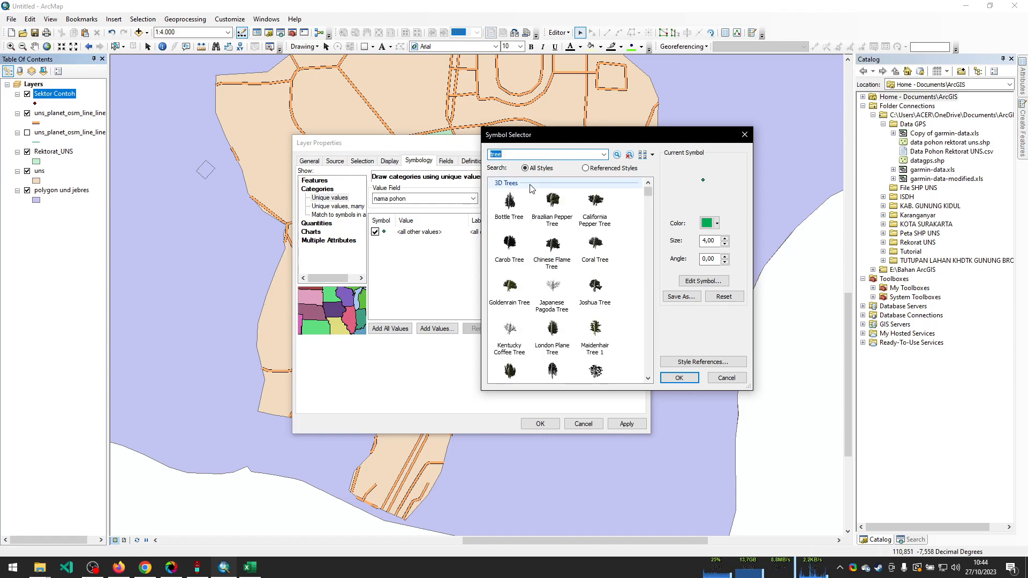
Try searching all styles for "pohon" marker symbols
key("BackSpace")
key("BackSpace")
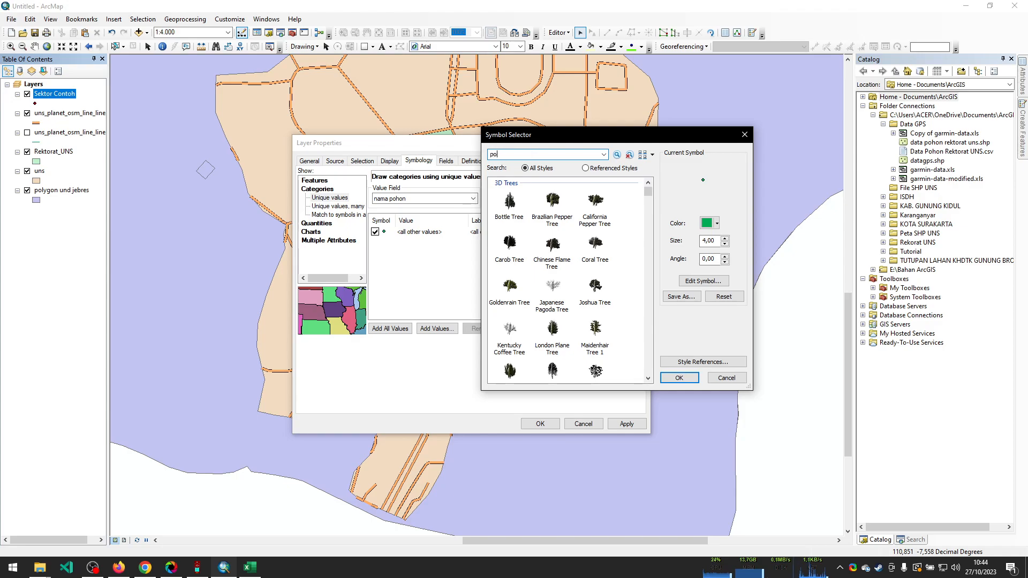
key("Return")
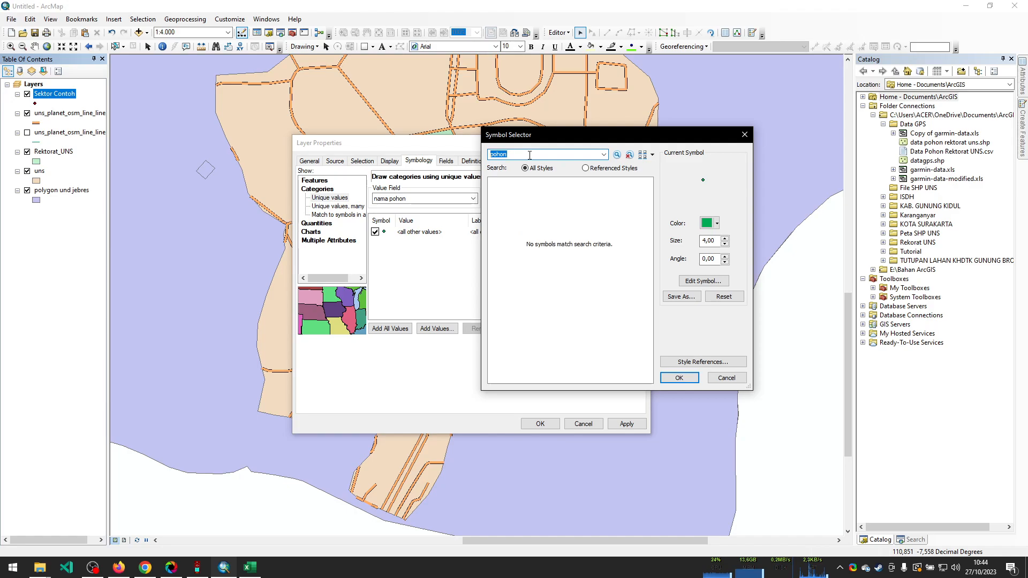
Search the marker symbols for "tree" again and select the evergreen Oak symbol for the <all other values> category
type("ad\\\\\\")
type("tree")
key("Return")
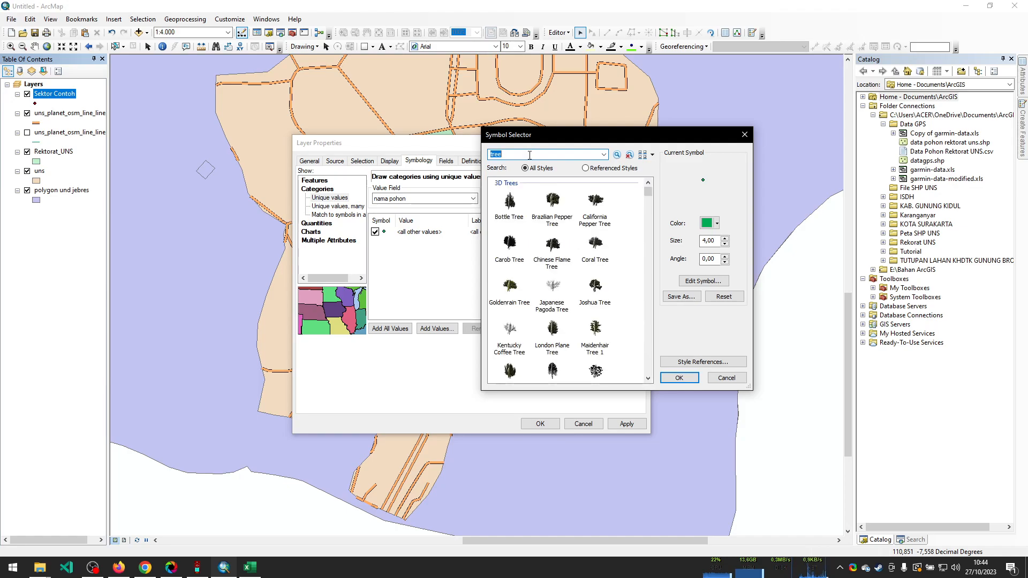
scroll(566, 305, "down", 6)
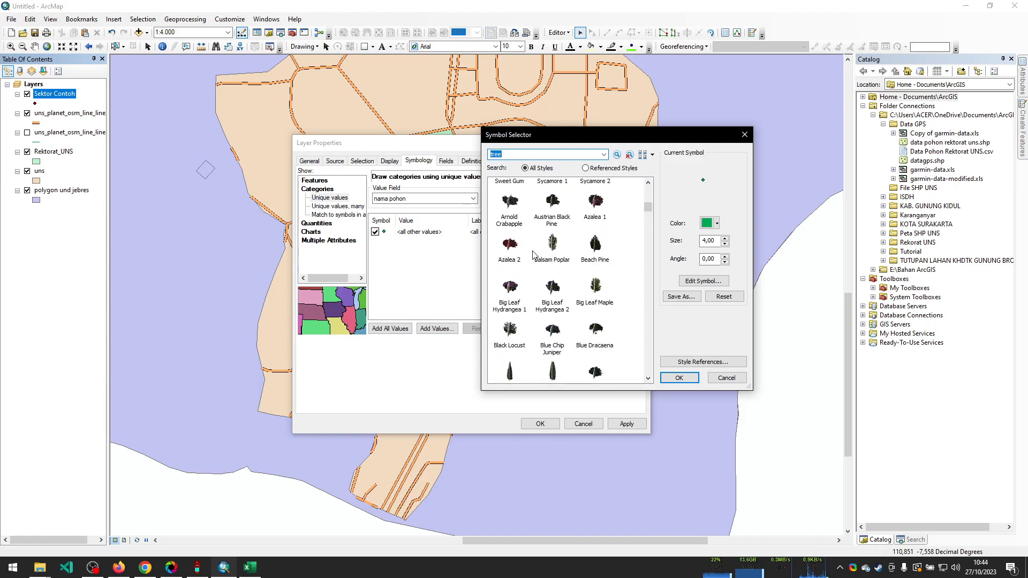
scroll(562, 308, "down", 3)
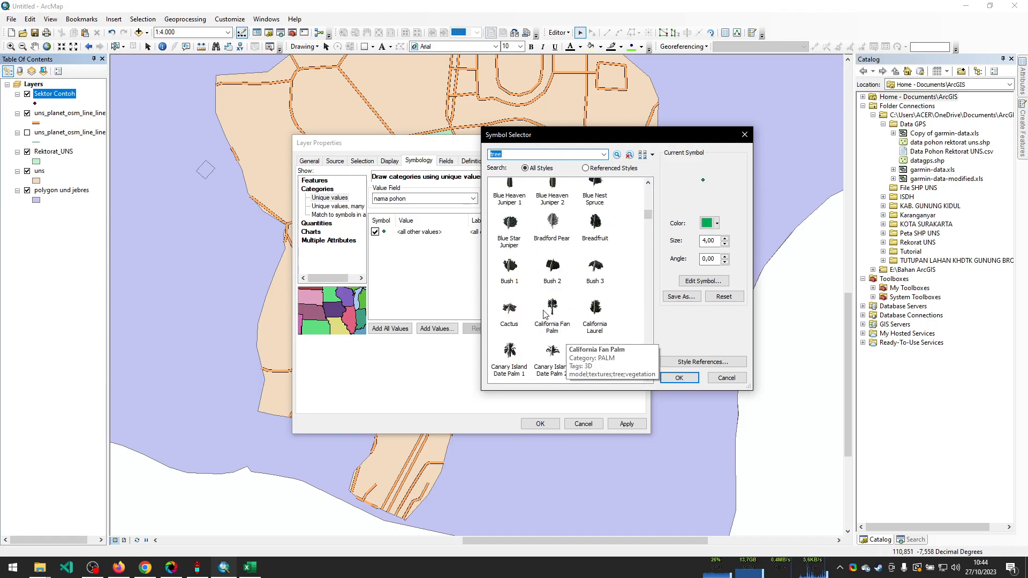
scroll(537, 312, "down", 10)
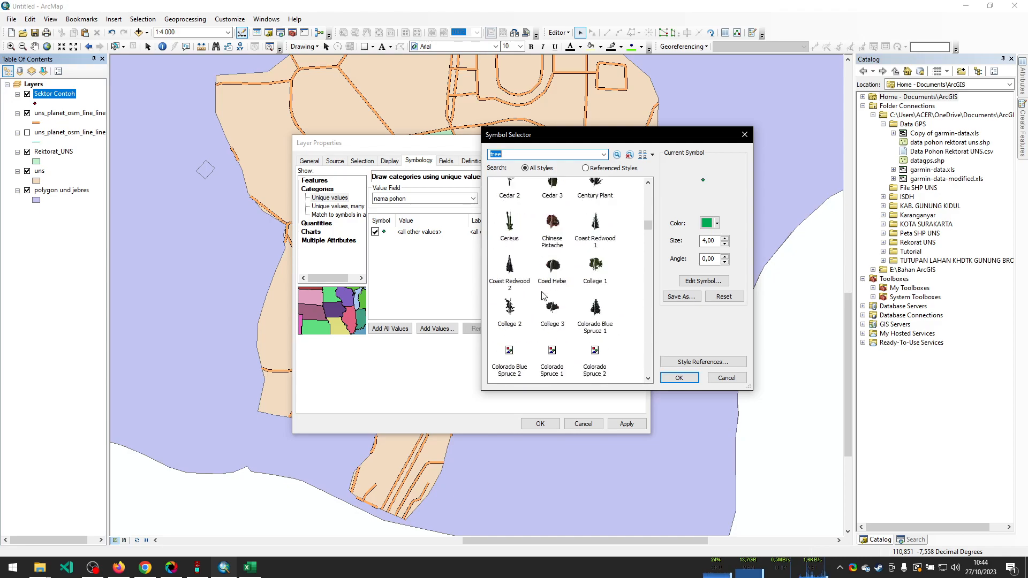
scroll(533, 291, "down", 8)
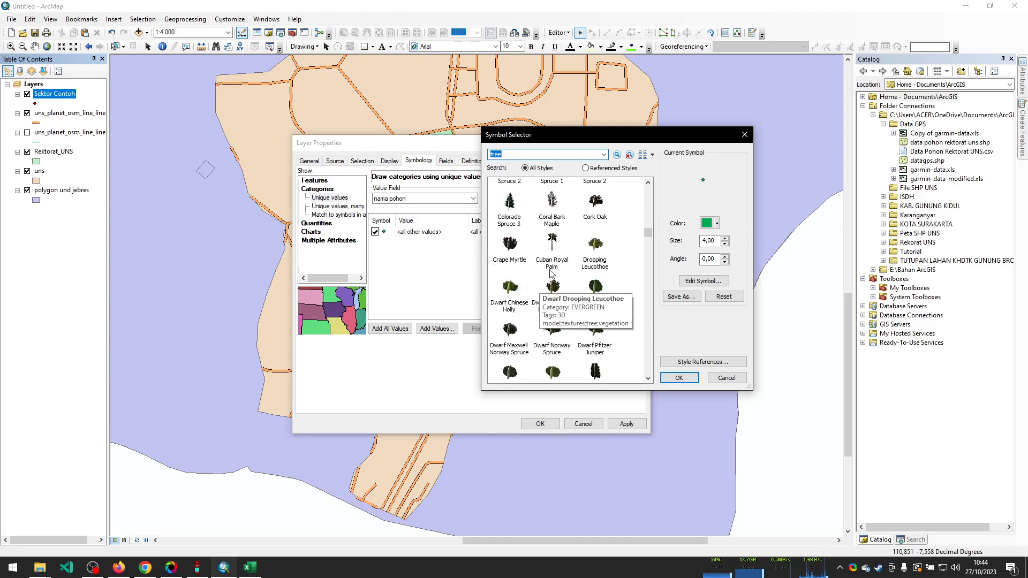
scroll(538, 299, "down", 3)
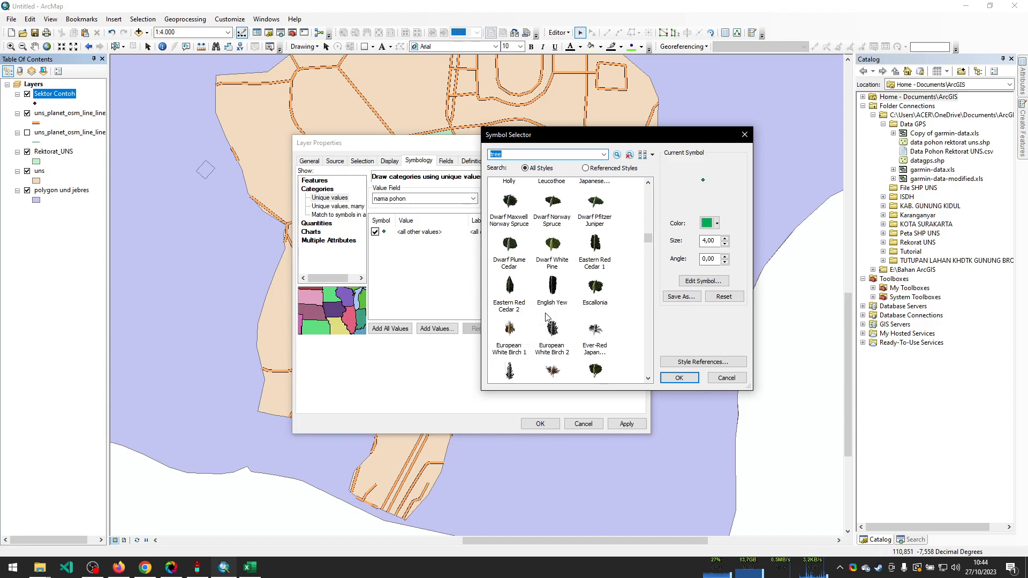
scroll(546, 316, "down", 12)
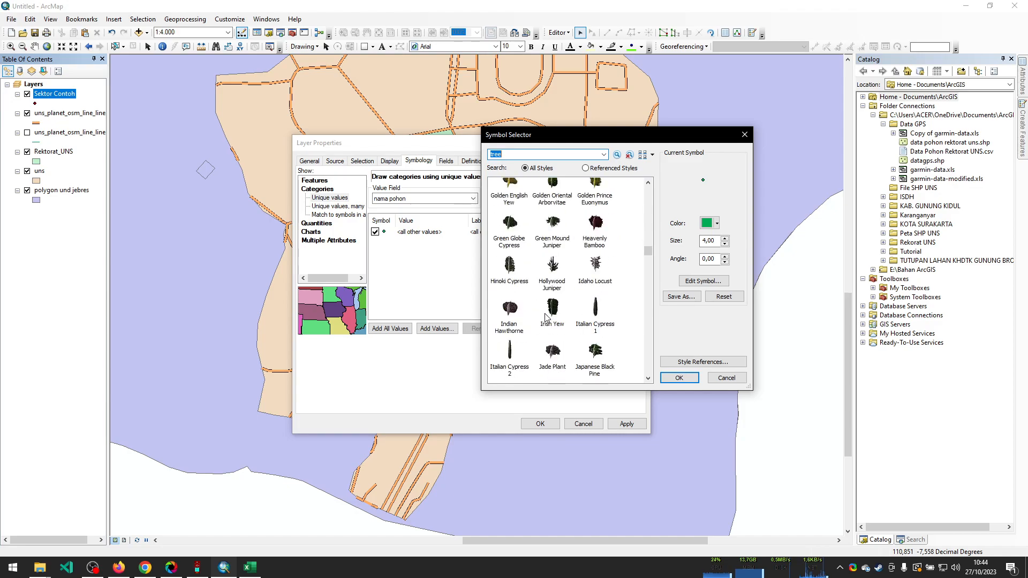
scroll(543, 312, "down", 2)
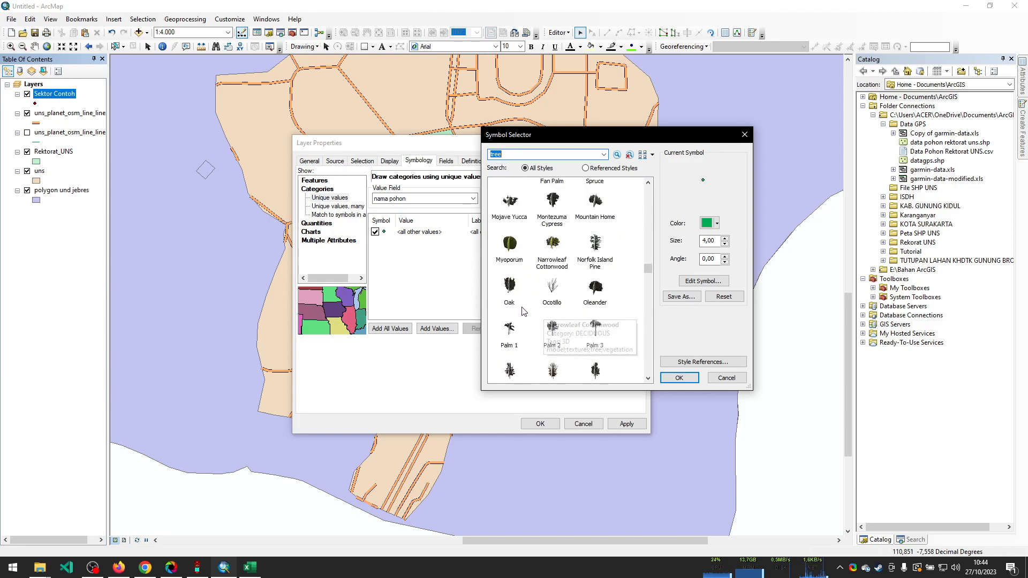
left_click(509, 290)
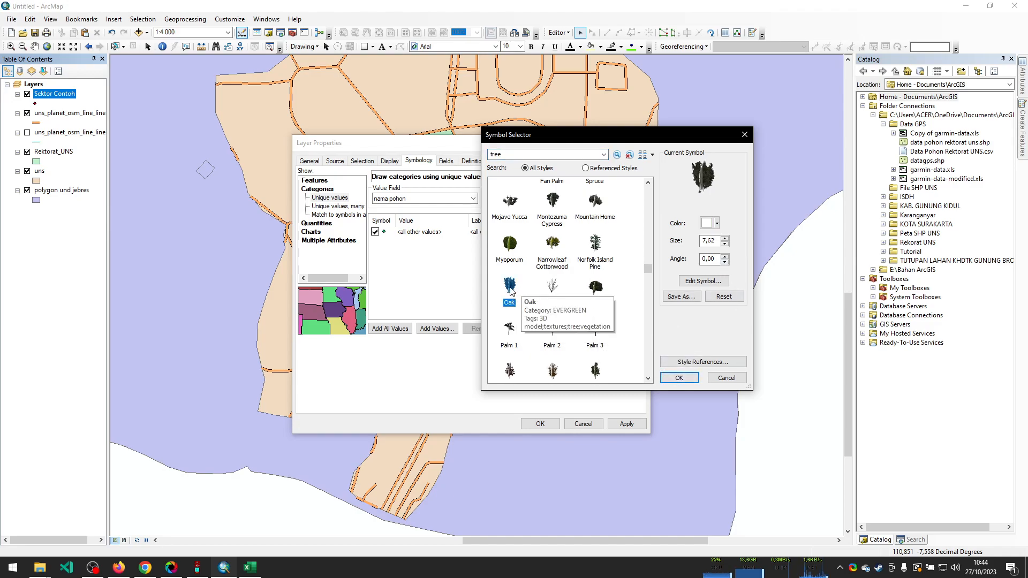
Accept the Oak symbol for the <all other values> category and apply it to the Sektor Contoh layer
left_click(679, 377)
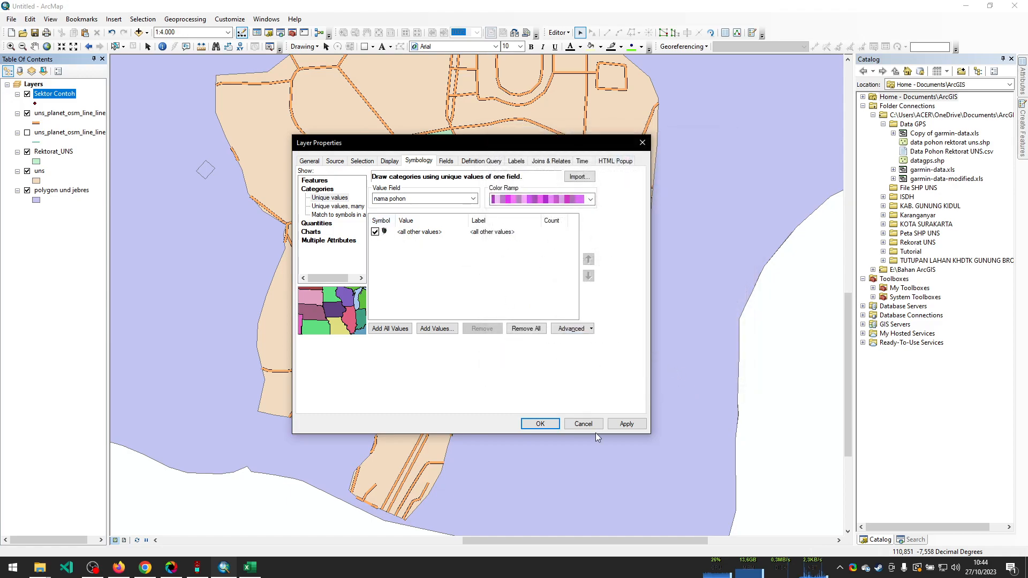
left_click_drag(465, 142, 697, 125)
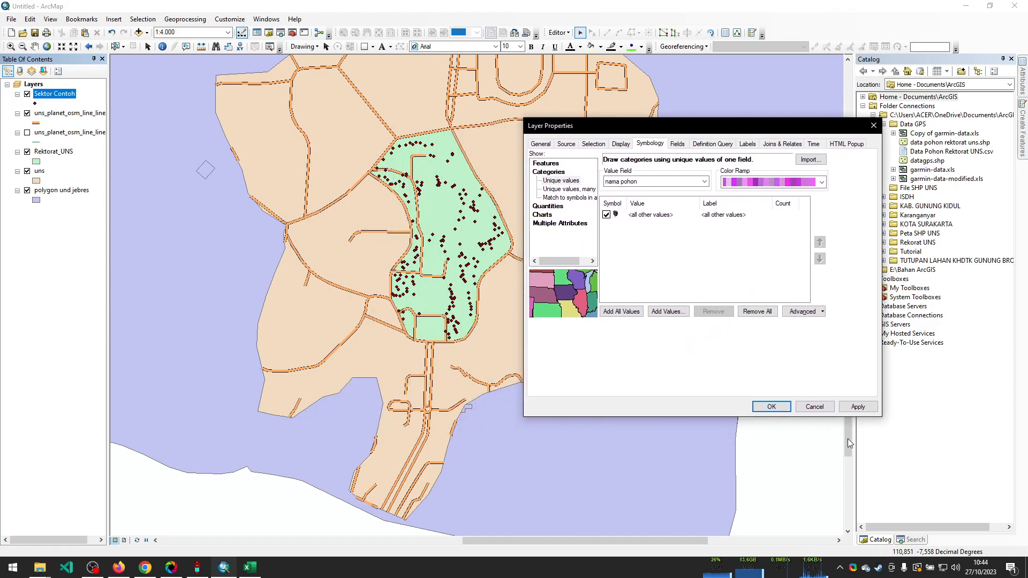
left_click(856, 407)
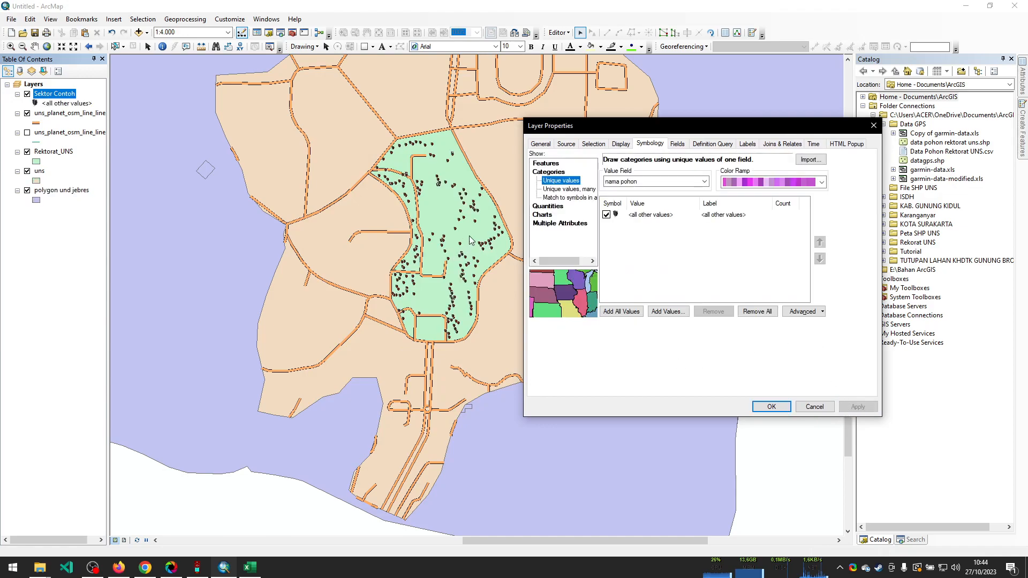
Set the size of the <all other values> tree symbol to 16 and apply the change to the map
double_click(616, 216)
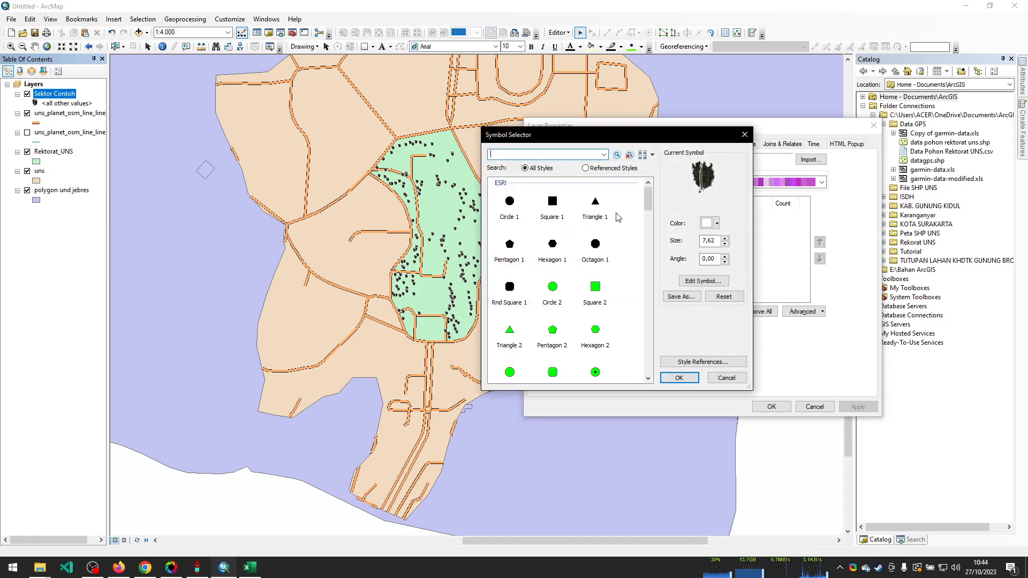
key("Tab")
type("13")
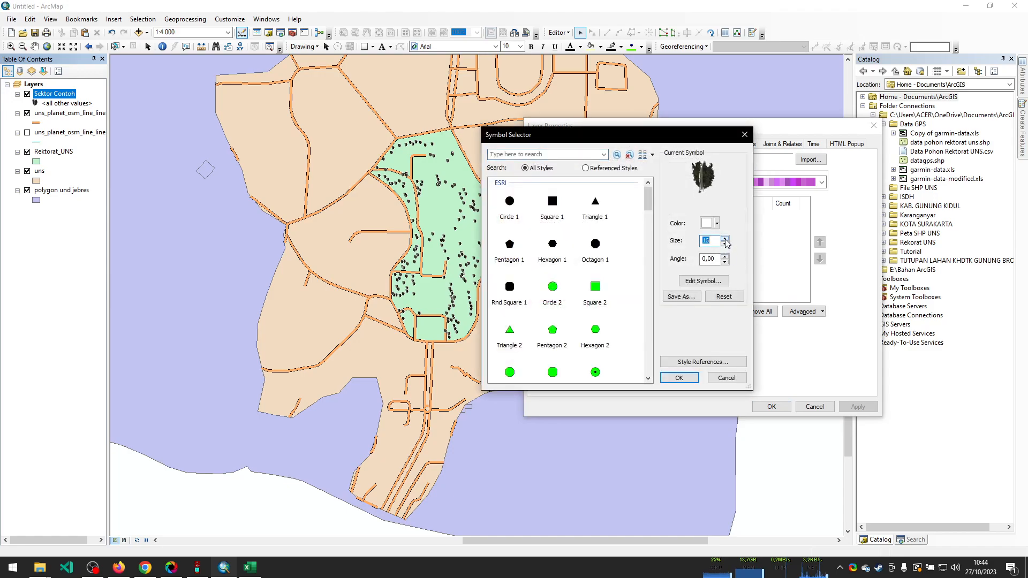
left_click(690, 379)
left_click(857, 407)
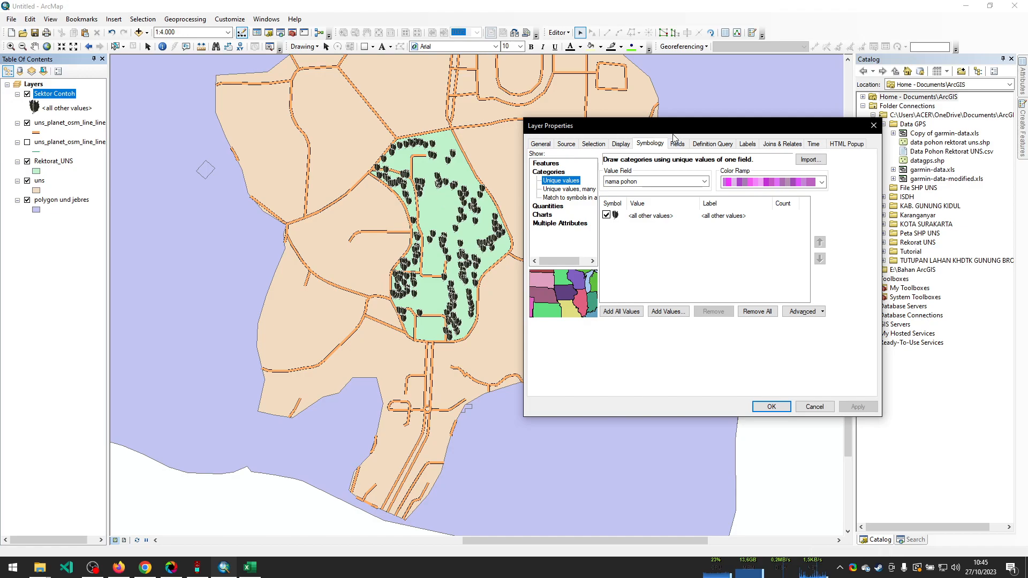
Add the value Mahoni (macrophyla) as a category of the nama pohon field
left_click_drag(627, 129, 610, 109)
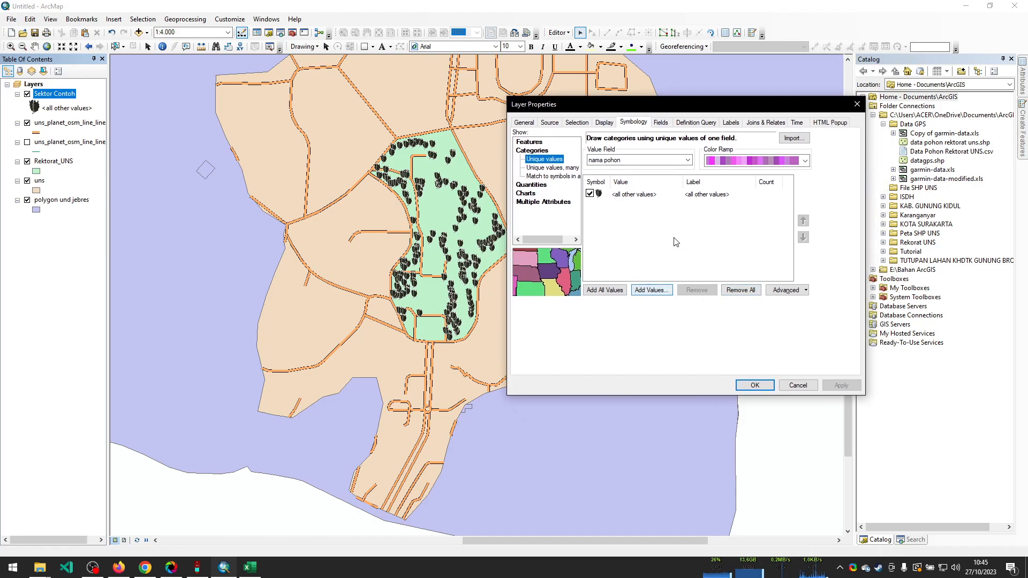
left_click(655, 293)
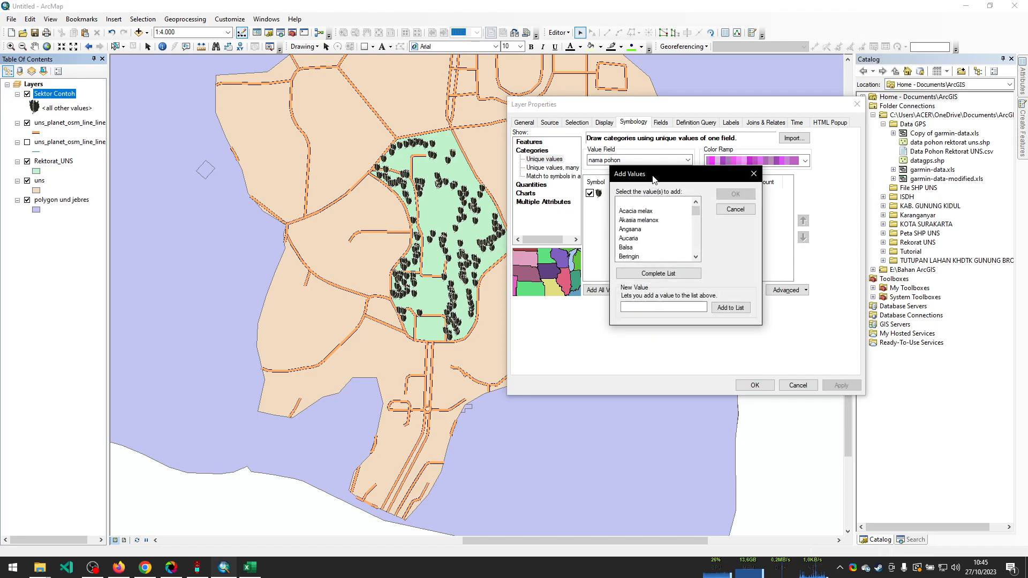
left_click_drag(654, 175, 440, 183)
left_click(431, 218)
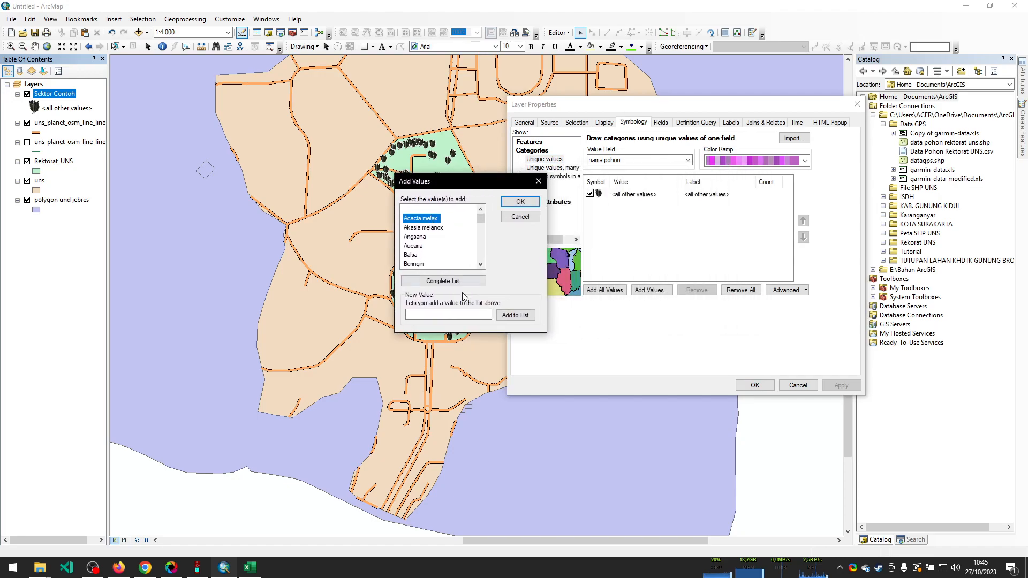
scroll(455, 229, "down", 5)
scroll(435, 229, "up", 2)
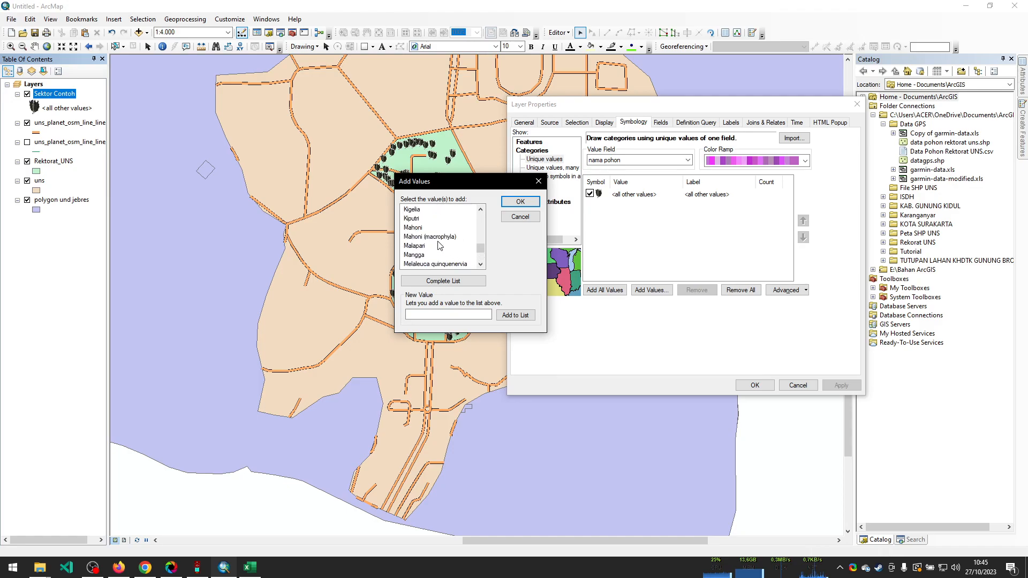
left_click(421, 229)
left_click(438, 239)
scroll(431, 238, "up", 1)
scroll(434, 239, "down", 2)
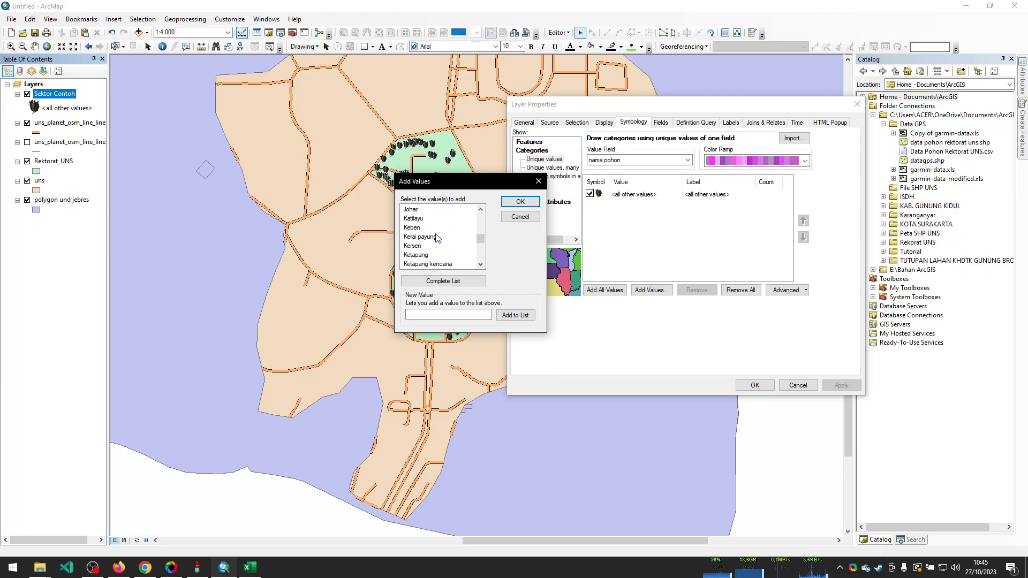
scroll(437, 237, "up", 1)
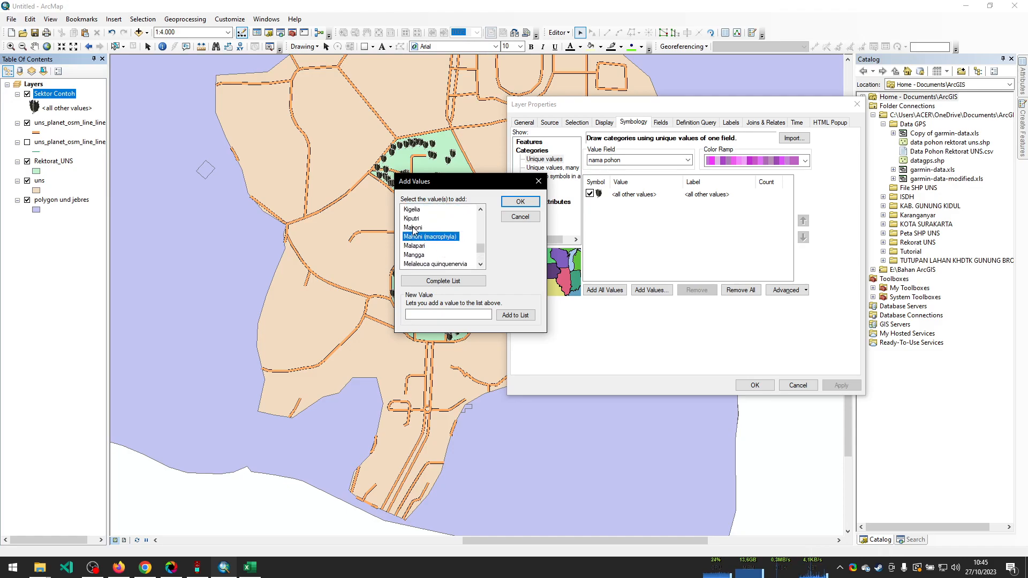
scroll(441, 236, "up", 1)
scroll(441, 236, "down", 2)
scroll(442, 237, "up", 1)
left_click(533, 207)
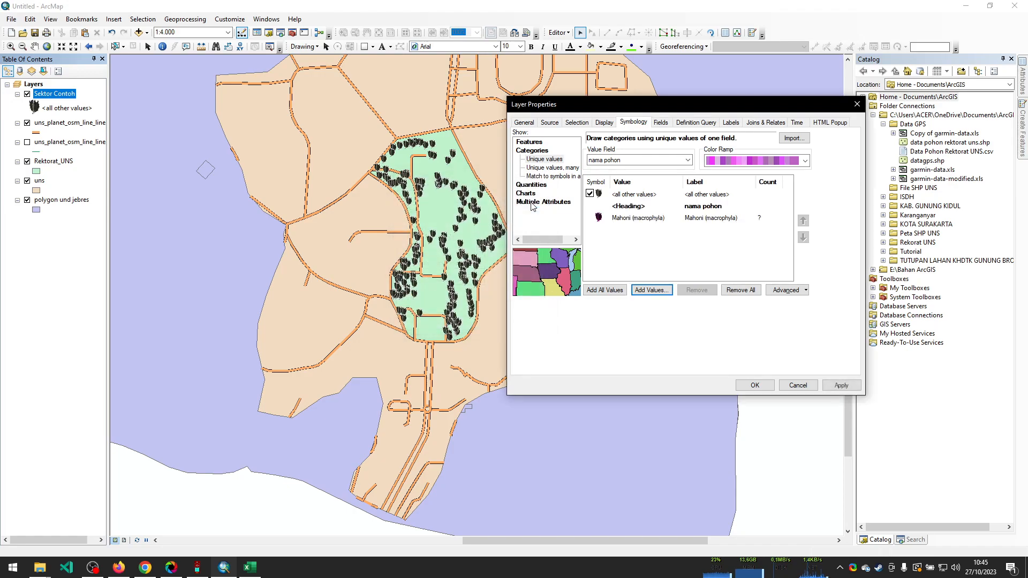
Add the value Akasia melanox as another category and apply the symbology to the layer
left_click_drag(614, 110, 522, 113)
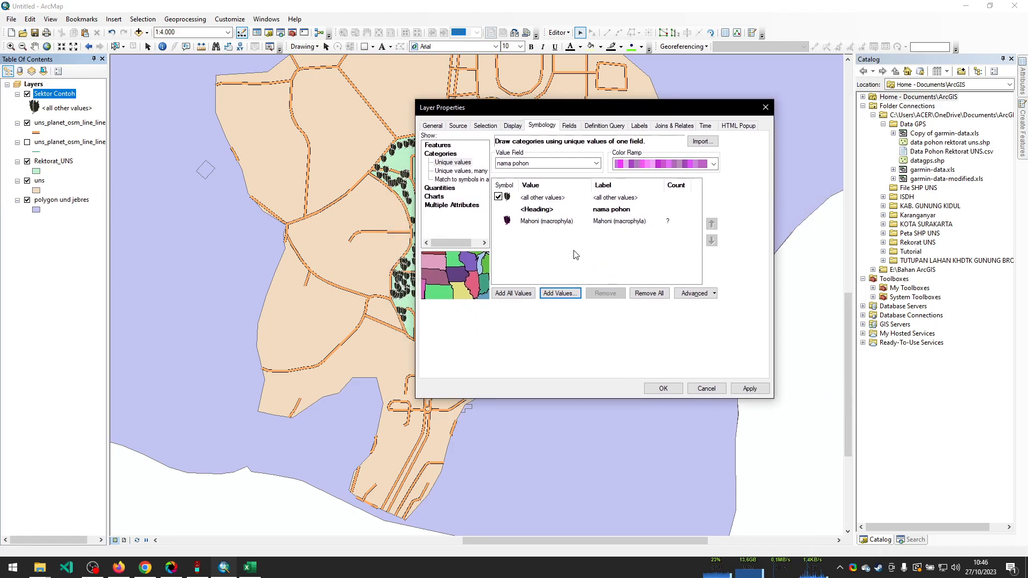
left_click(560, 293)
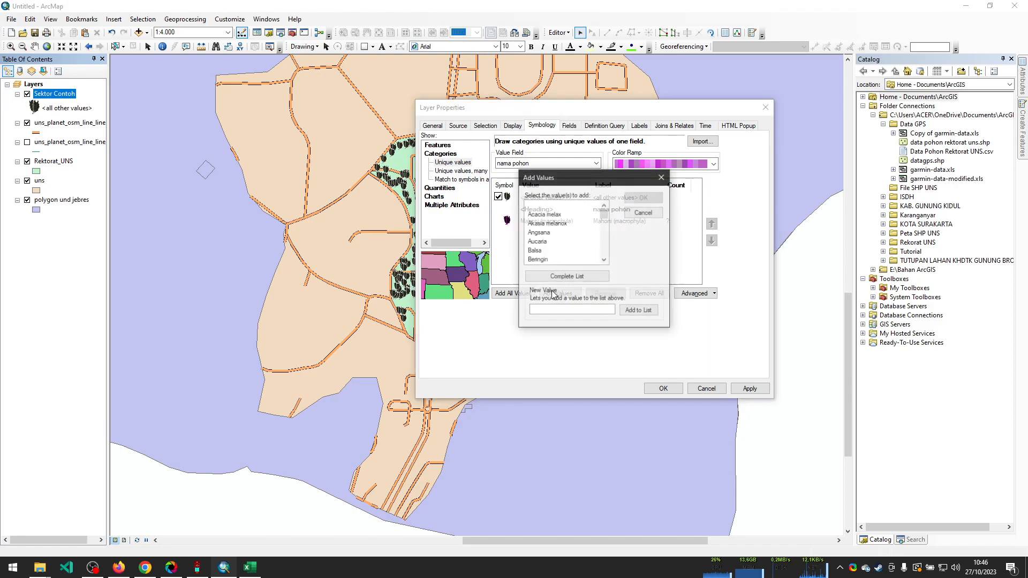
left_click(545, 215)
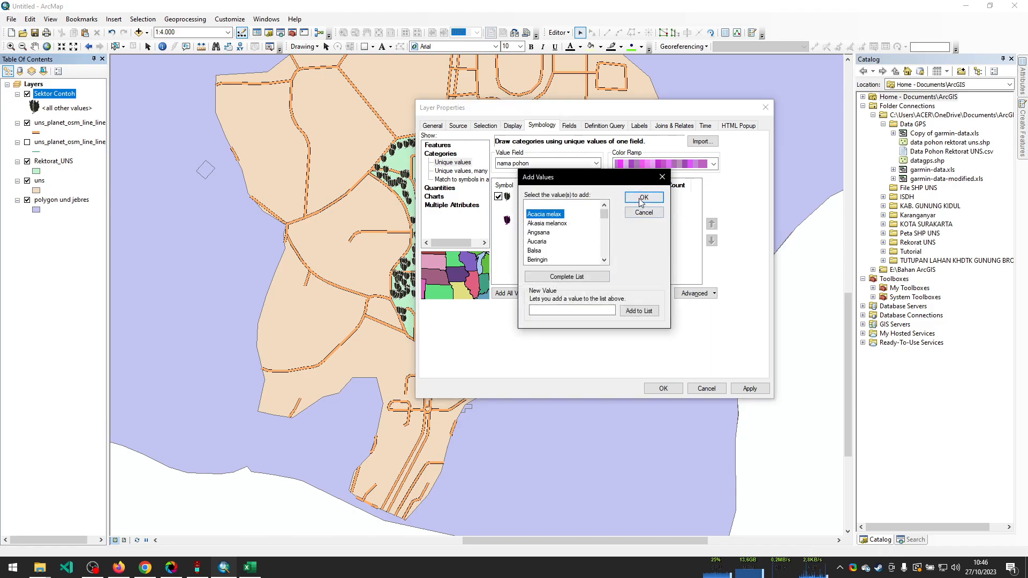
left_click(546, 223)
left_click(641, 198)
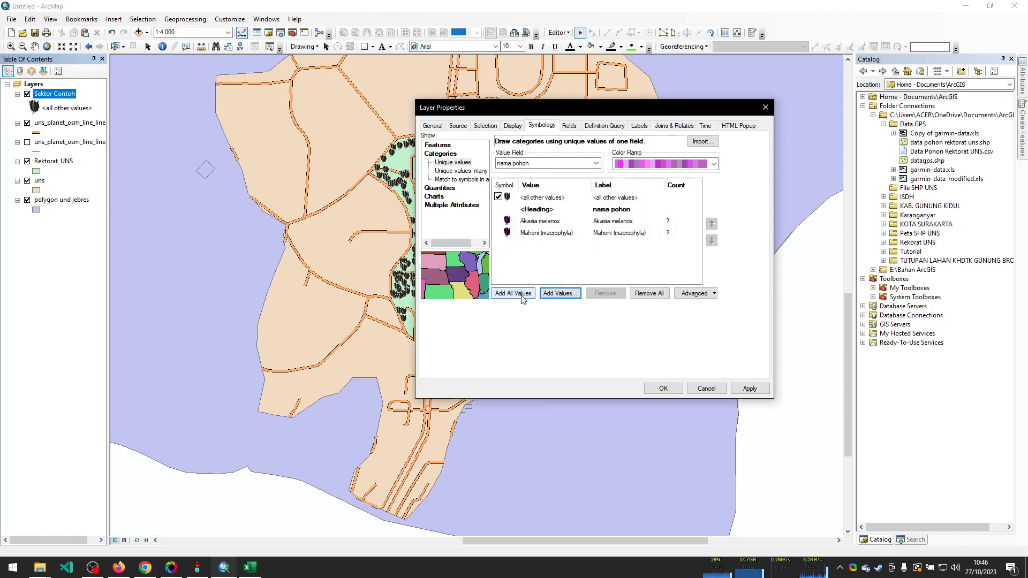
left_click_drag(503, 116, 545, 117)
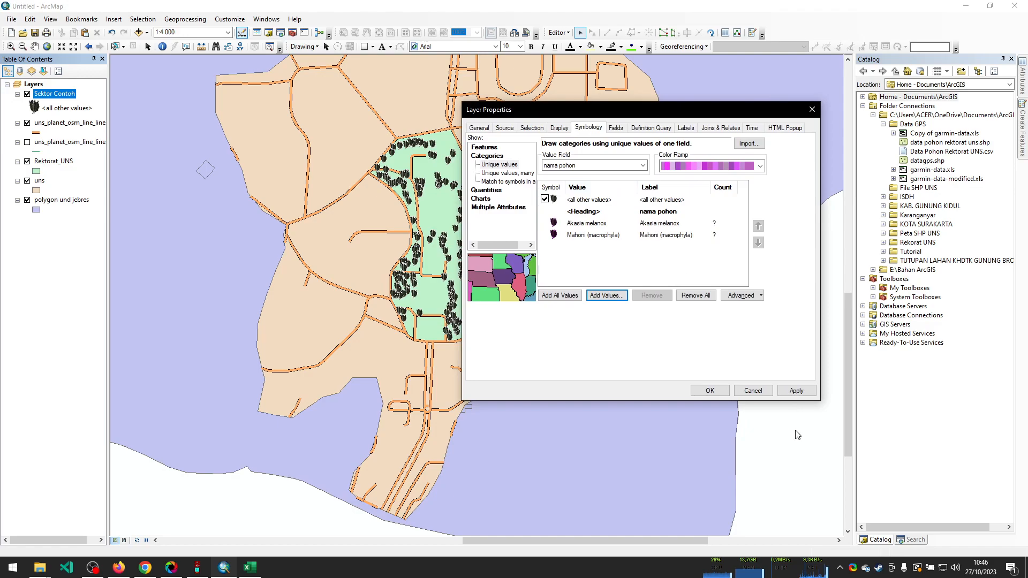
left_click(795, 394)
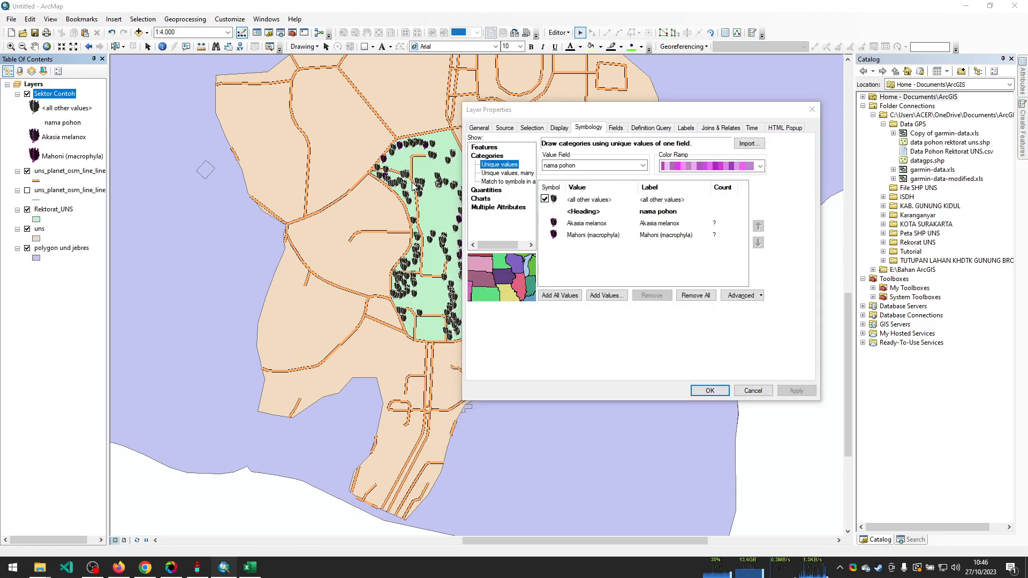
Add all values of the nama pohon field as categories and apply them to the Sektor Contoh layer
left_click_drag(526, 112, 584, 113)
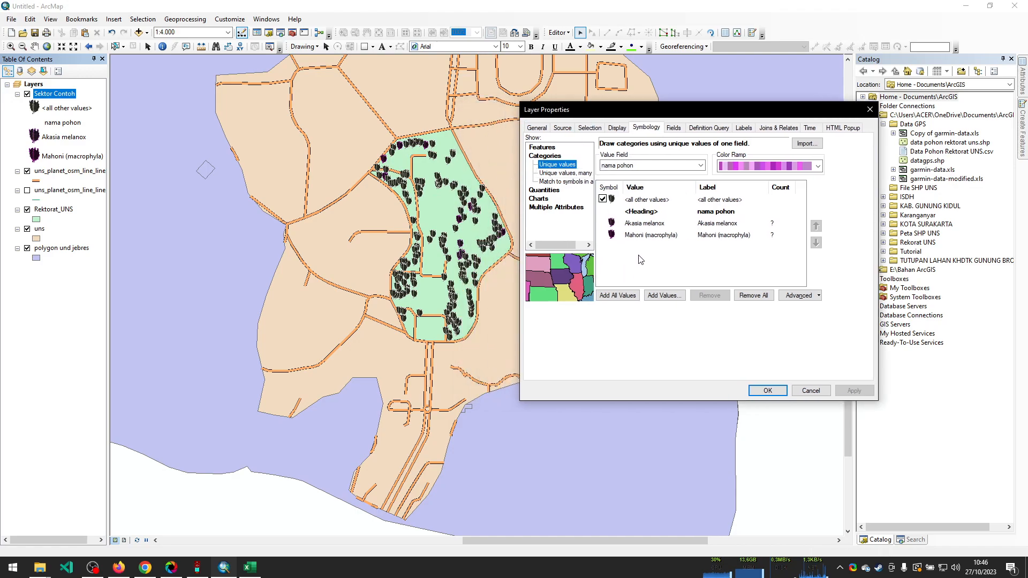
left_click(615, 236)
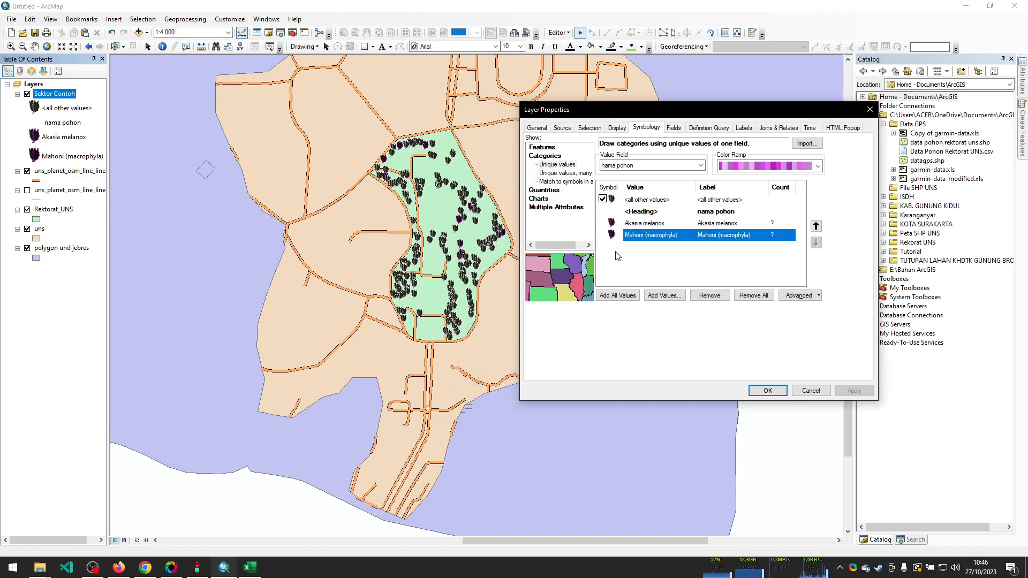
left_click(615, 298)
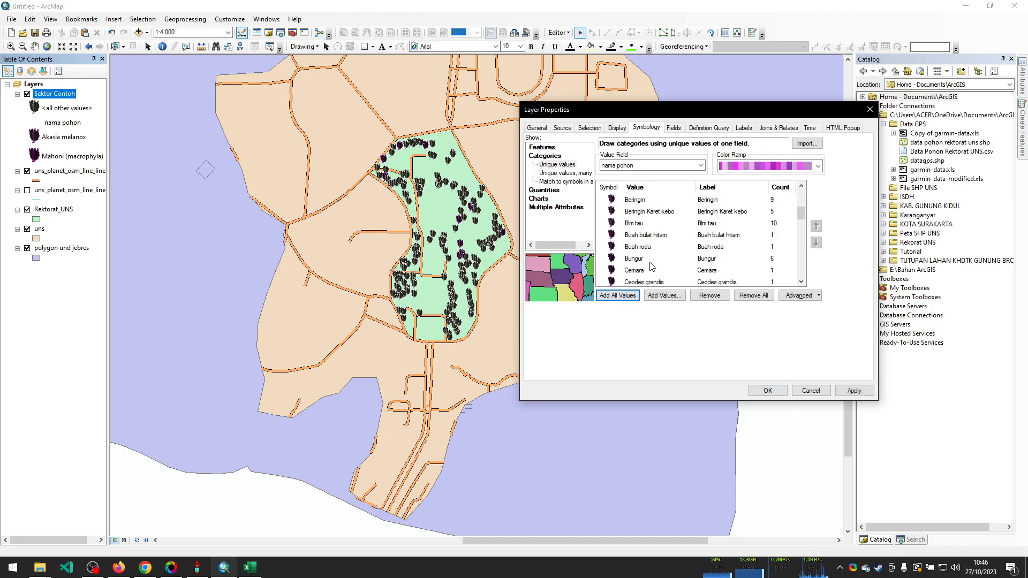
left_click(635, 225)
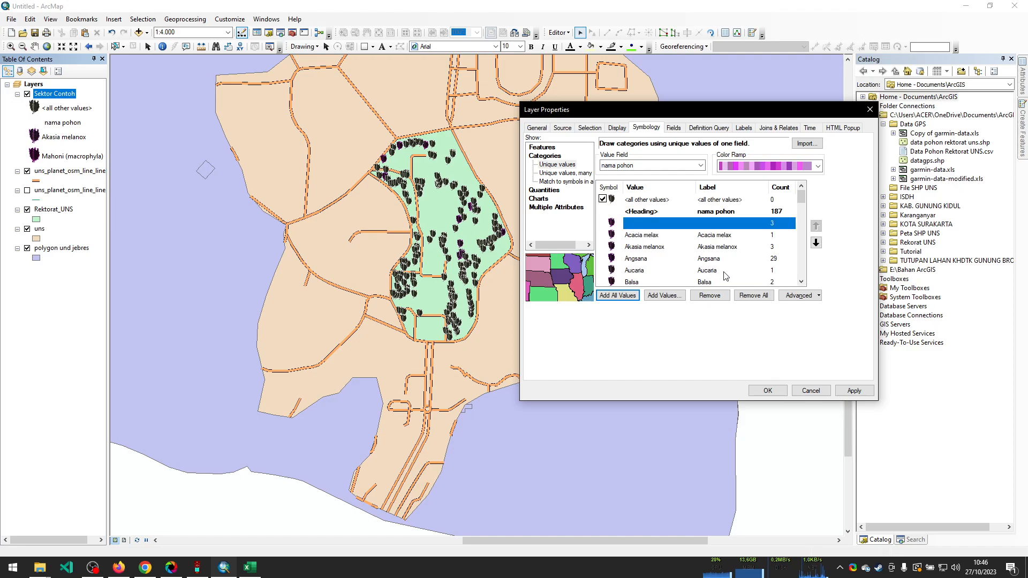
left_click(852, 391)
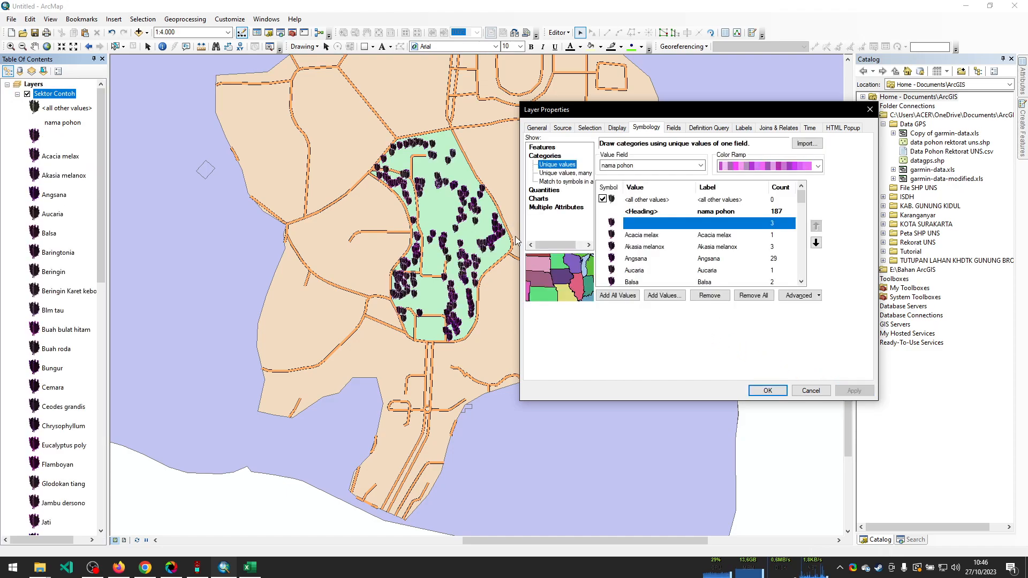
Switch the tree categories' colour ramp to a vivid multicolour random scheme and apply it
left_click(818, 167)
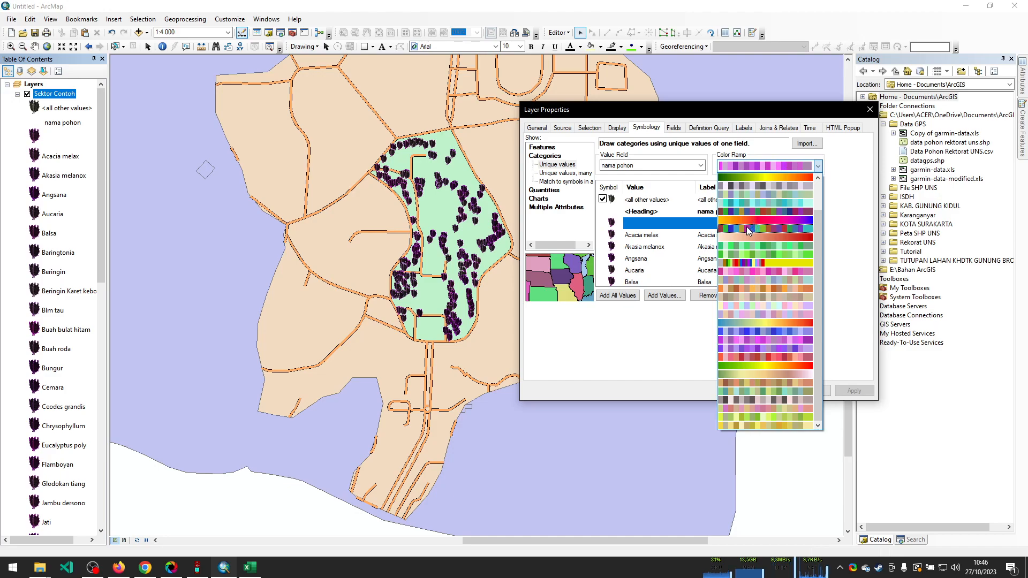
left_click(753, 210)
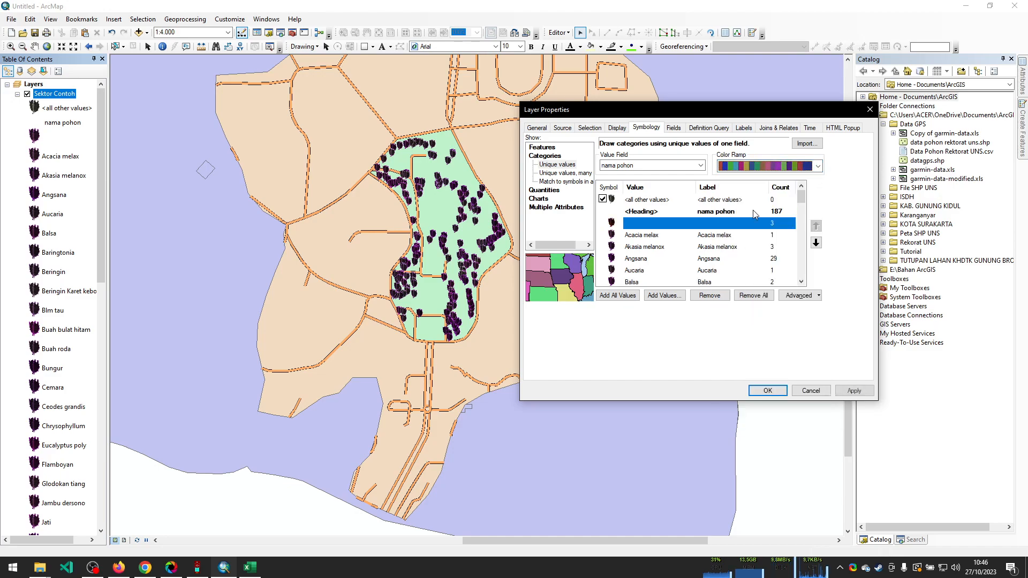
left_click(855, 390)
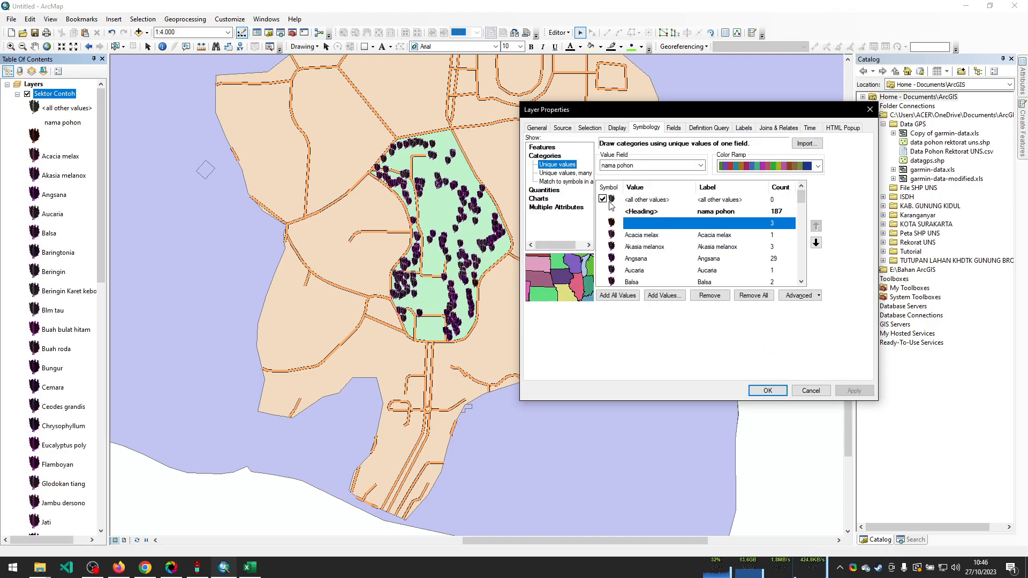
right_click(611, 202)
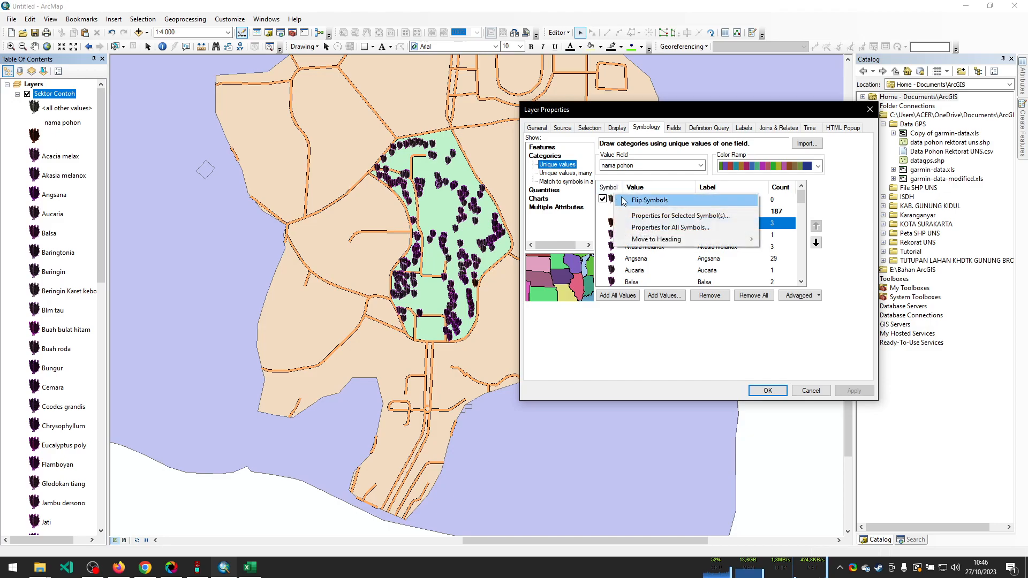
right_click(613, 212)
key("Escape")
double_click(612, 223)
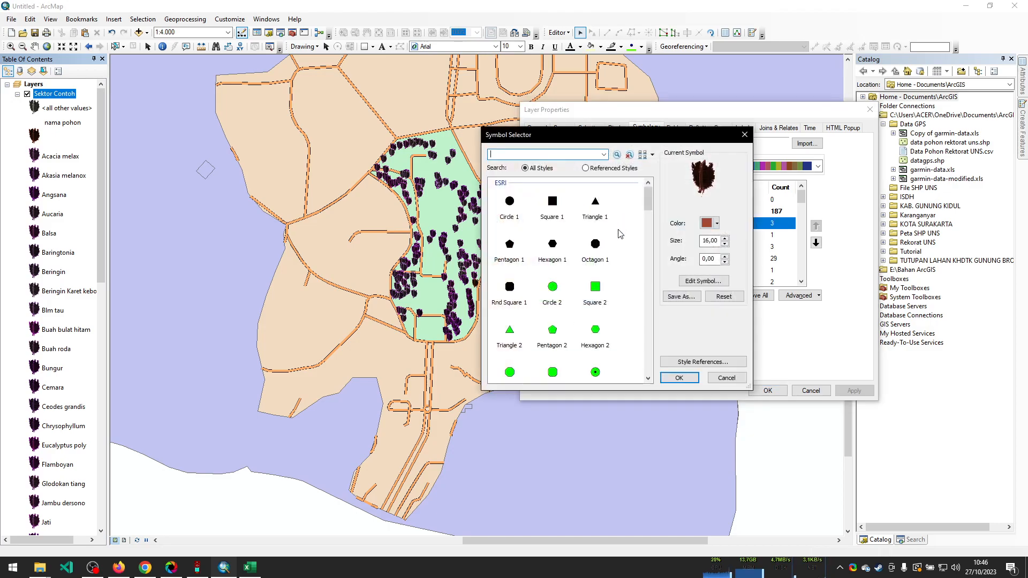
left_click(727, 374)
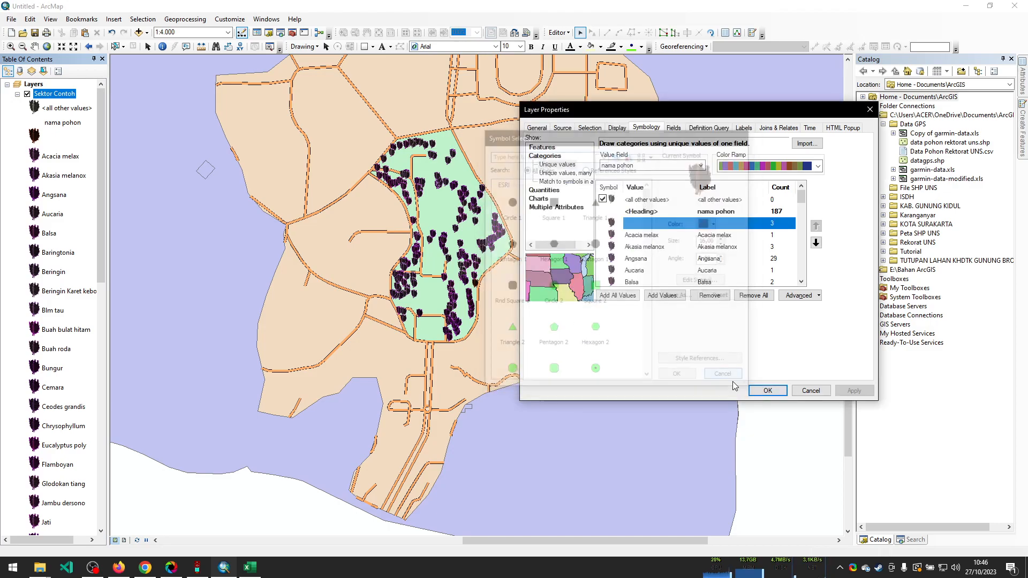
Remove all tree categories, add all nama pohon values again with the multicolour ramp, and apply the symbology
left_click(750, 296)
left_click(626, 295)
scroll(624, 269, "down", 3)
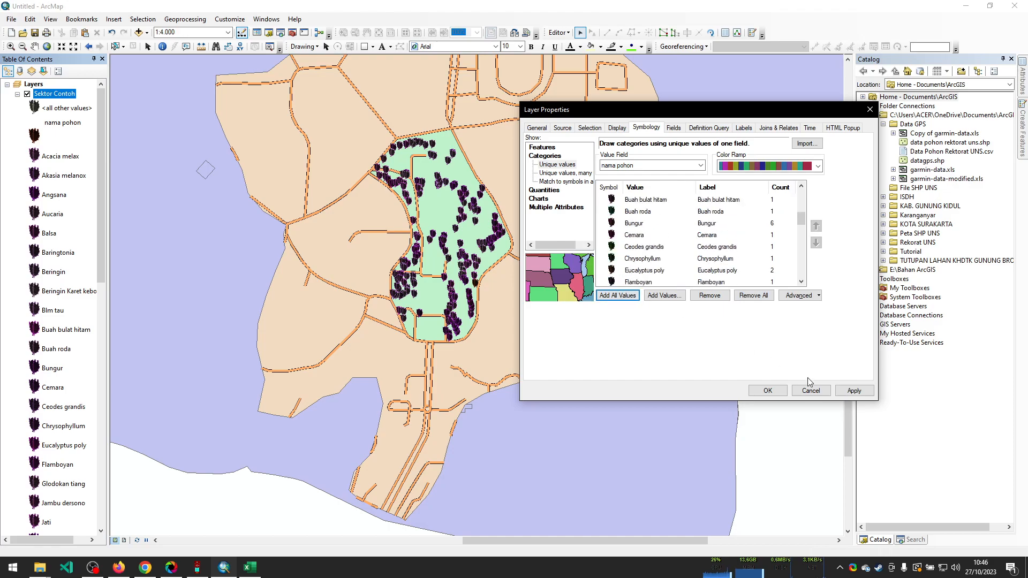
left_click(853, 390)
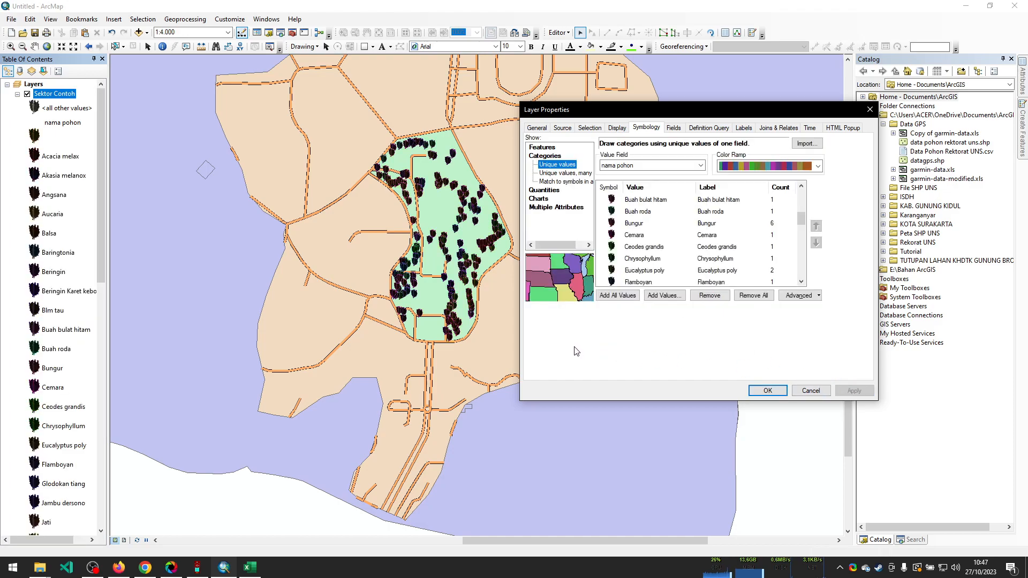
Exclude all other values from the Sektor Contoh symbology, remove the blank nama pohon category, and apply the changes
scroll(653, 274, "up", 3)
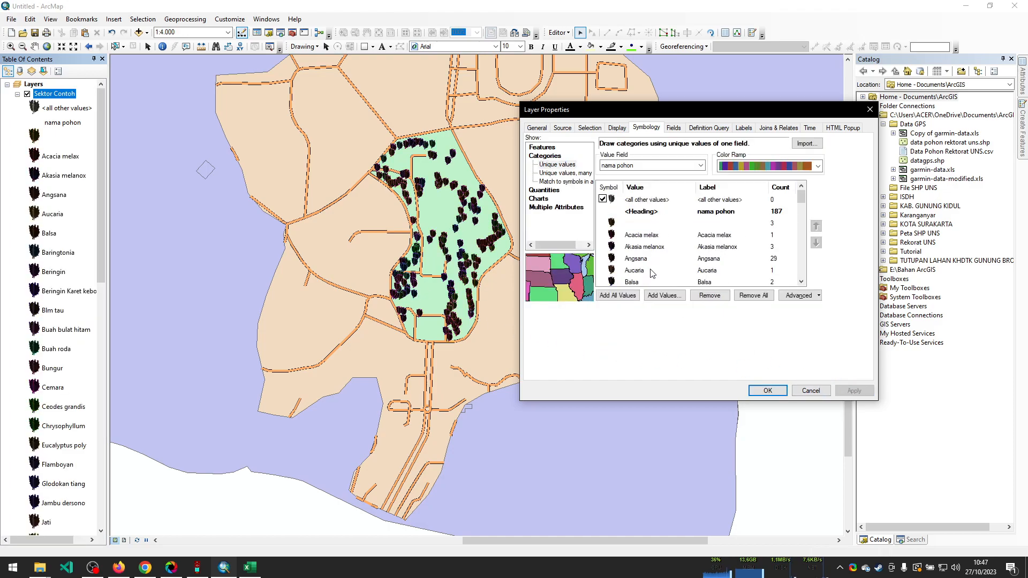
left_click(603, 199)
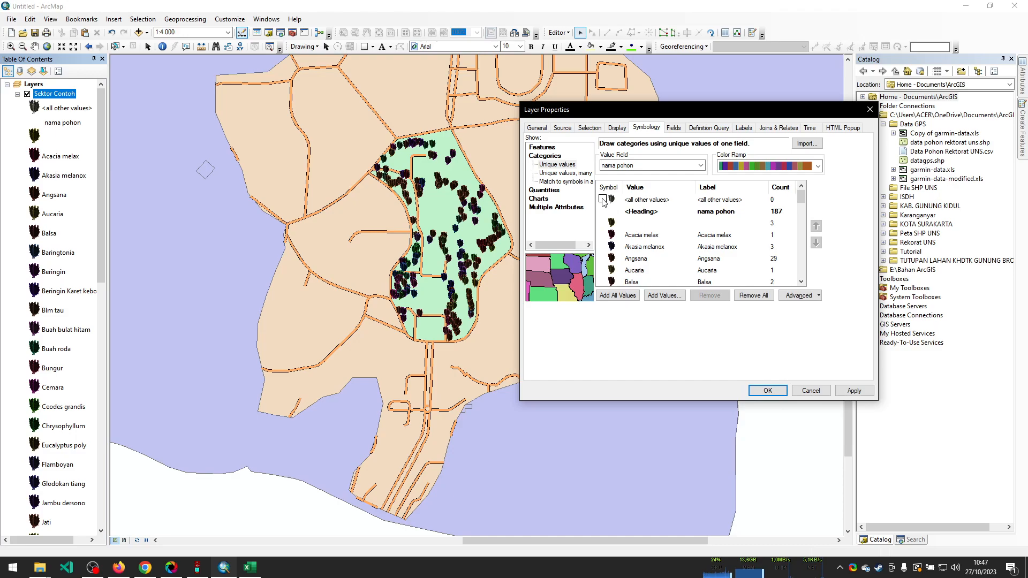
left_click(614, 224)
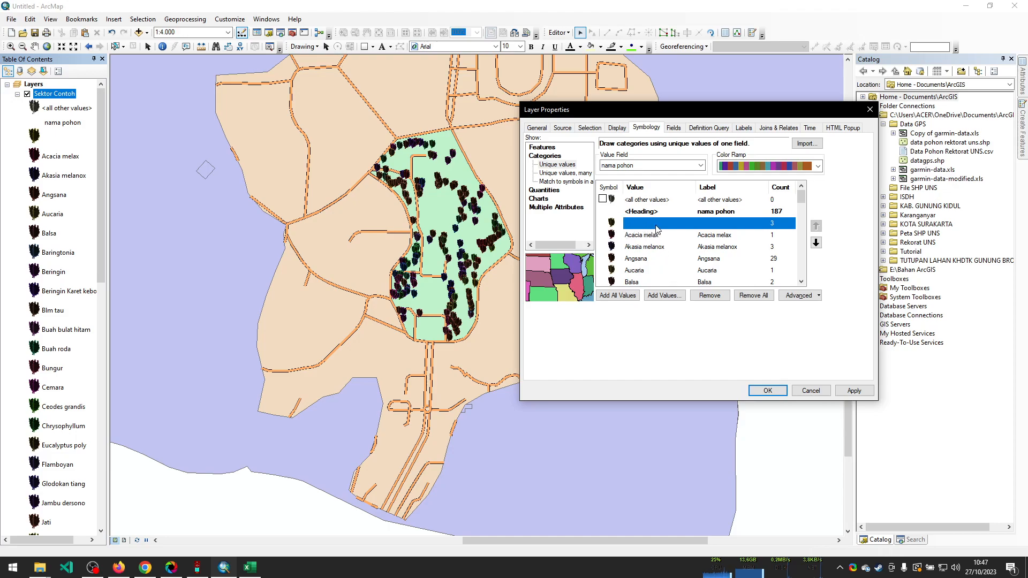
left_click(713, 294)
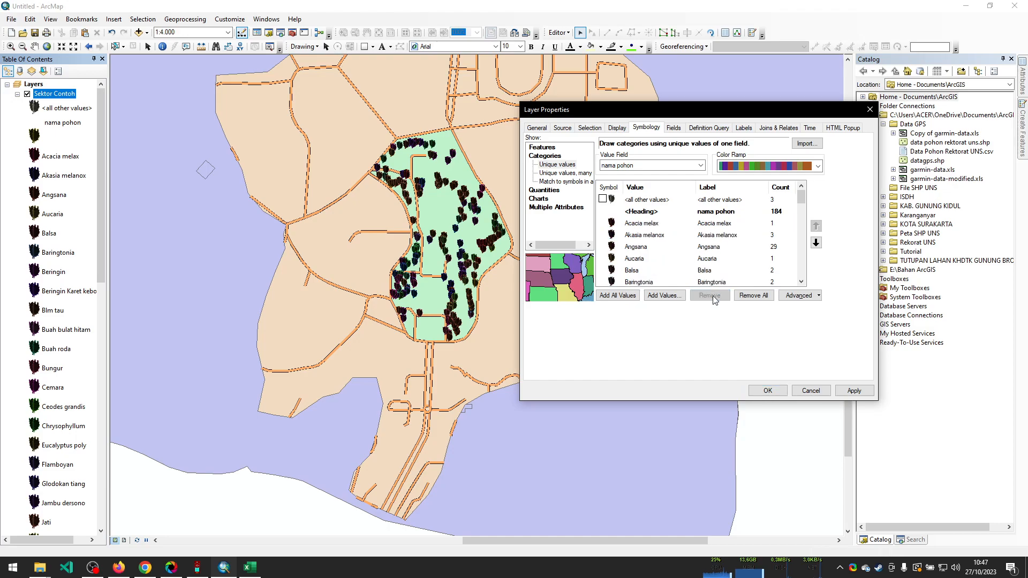
left_click(854, 391)
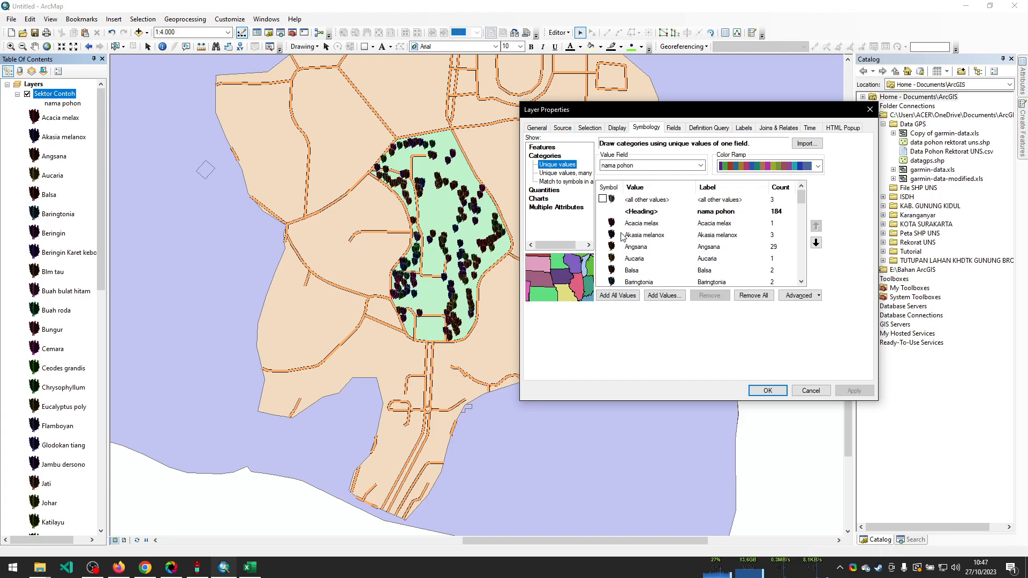
scroll(615, 229, "down", 8)
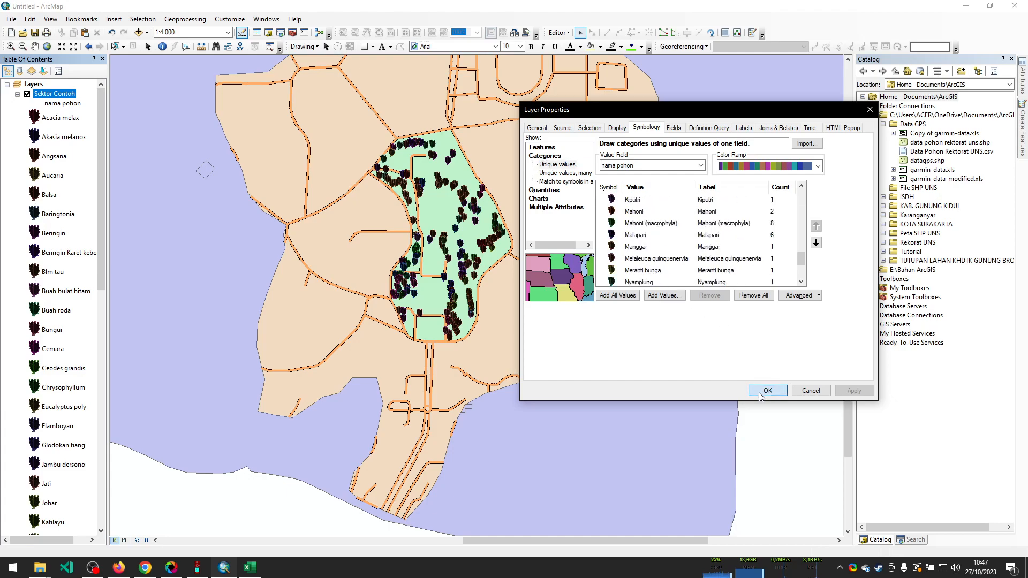
left_click(767, 391)
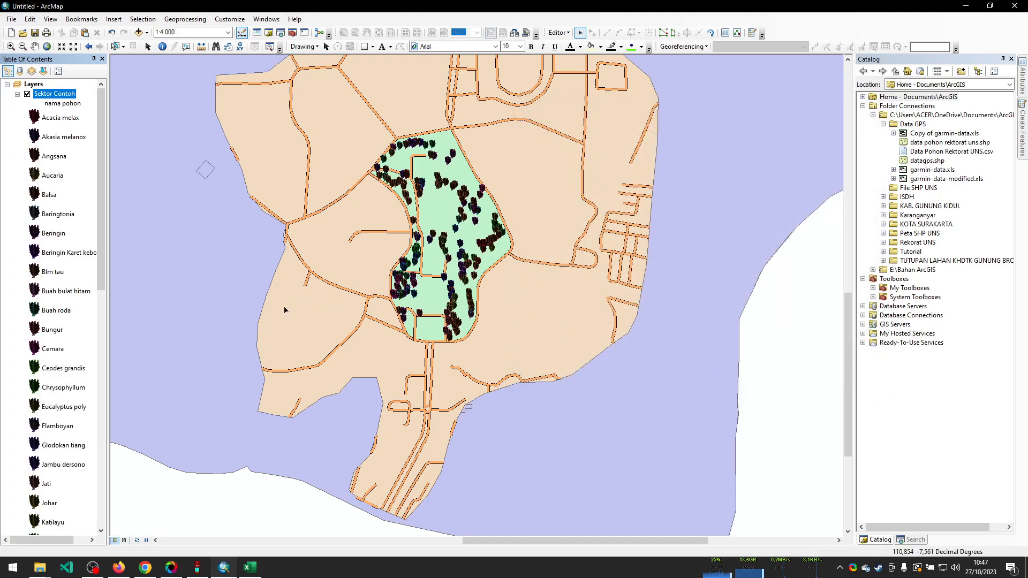
Review the tree categories in the legend, and stop the edit session, saving the edits
scroll(81, 317, "down", 3)
scroll(81, 317, "up", 3)
scroll(70, 190, "down", 10)
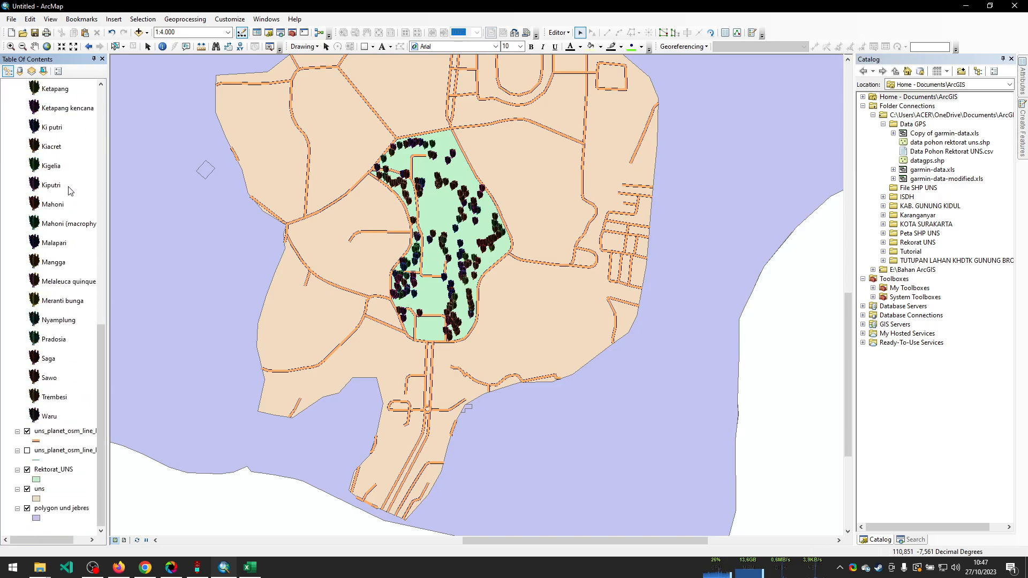
scroll(70, 190, "up", 10)
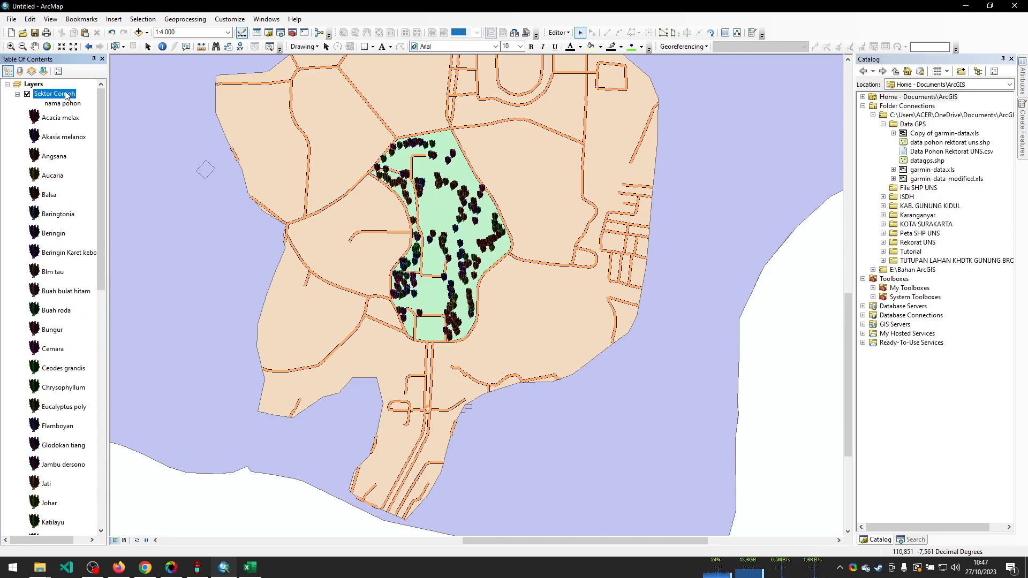
left_click(558, 33)
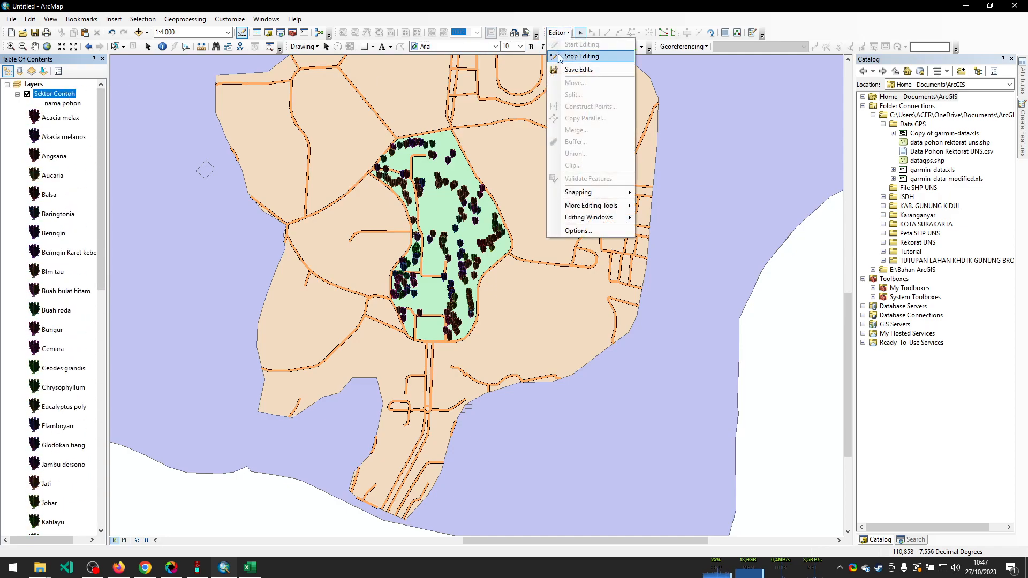
left_click(579, 60)
left_click(506, 320)
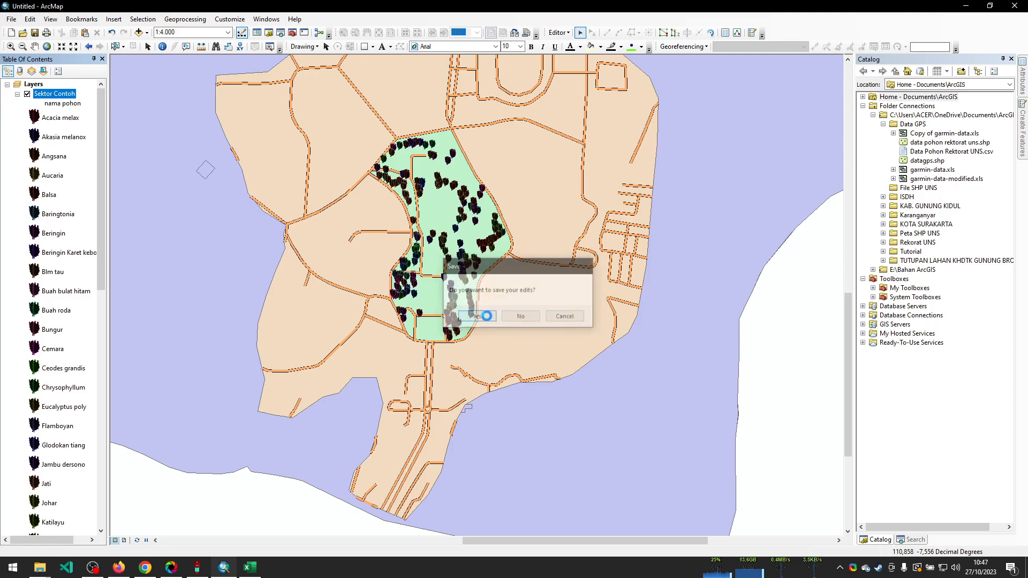
Examine the Sektor Contoh attribute table for records with an empty or misspelled nama pohon value
right_click(57, 99)
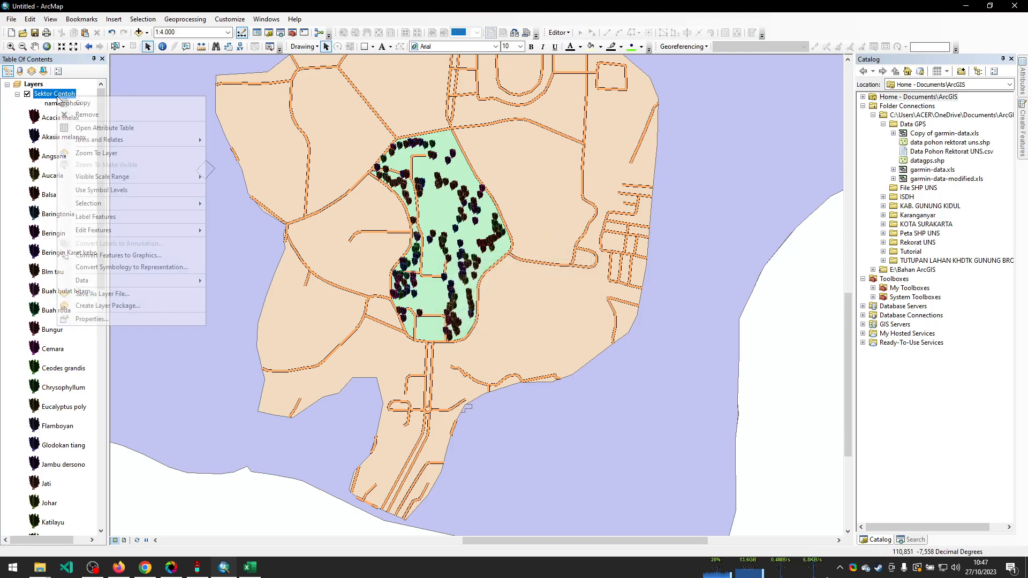
left_click(83, 127)
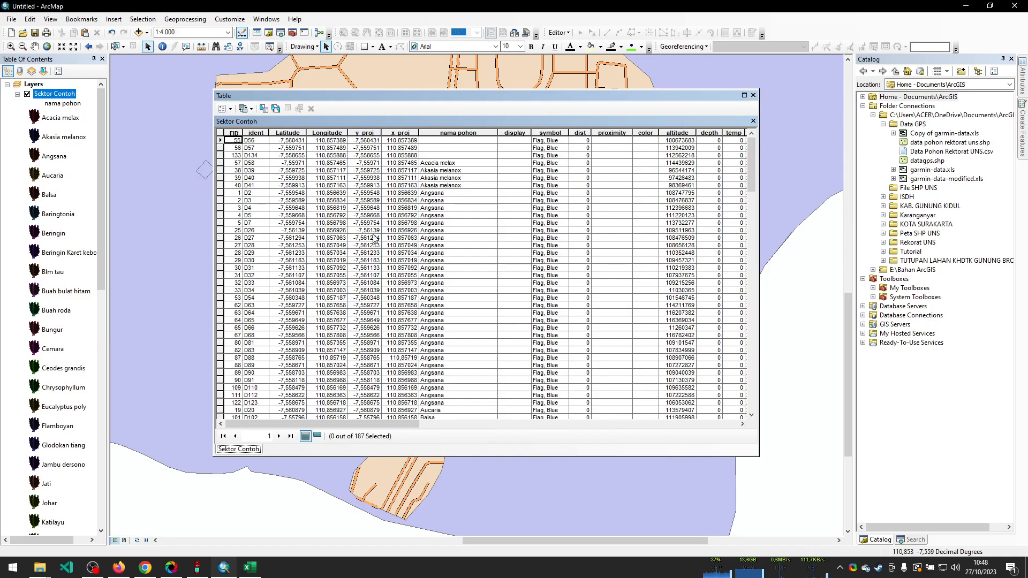
scroll(451, 225, "up", 4)
left_click(450, 141)
left_click(220, 140)
left_click(220, 148)
left_click(220, 156)
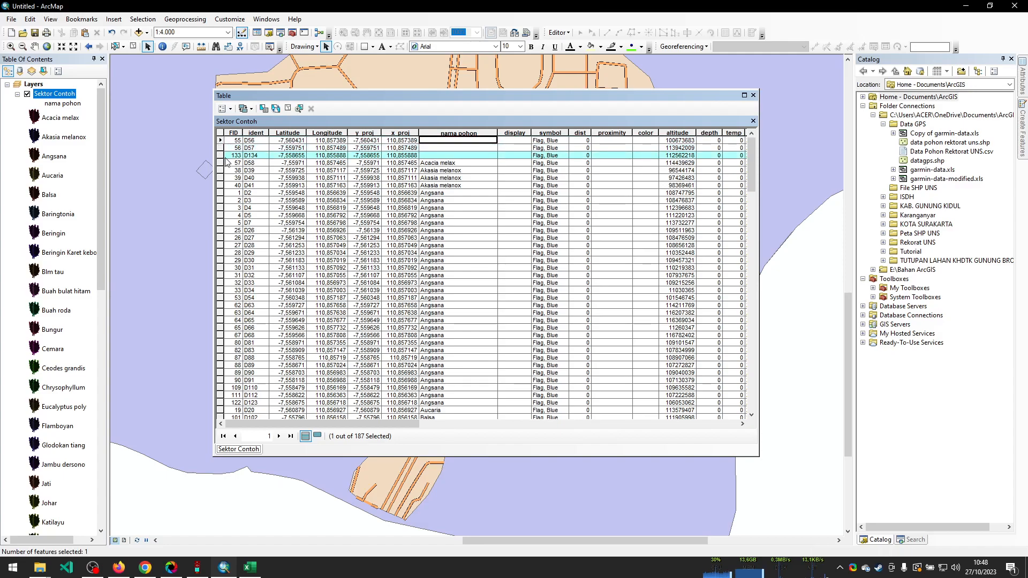
left_click(453, 162)
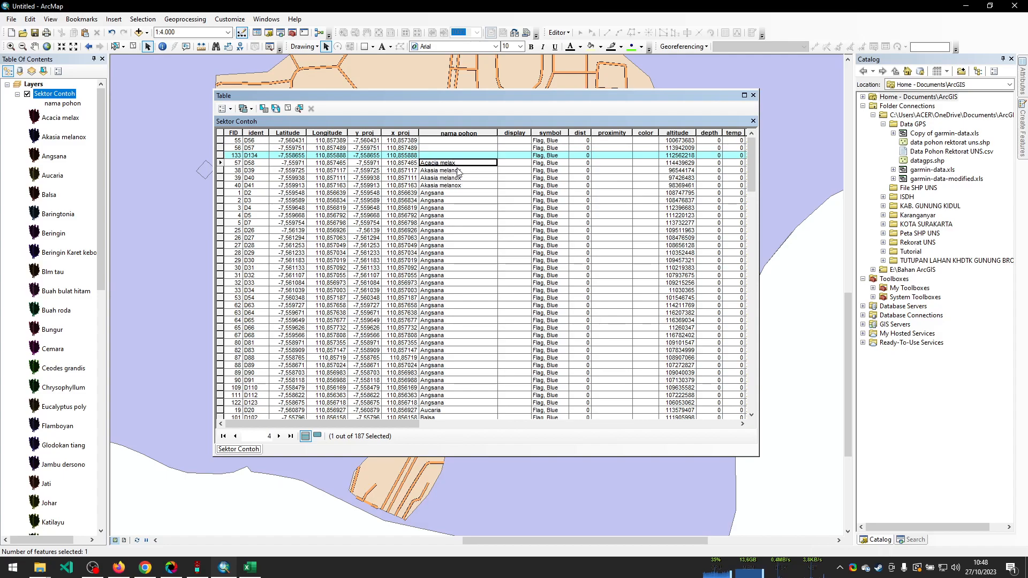
left_click(458, 172)
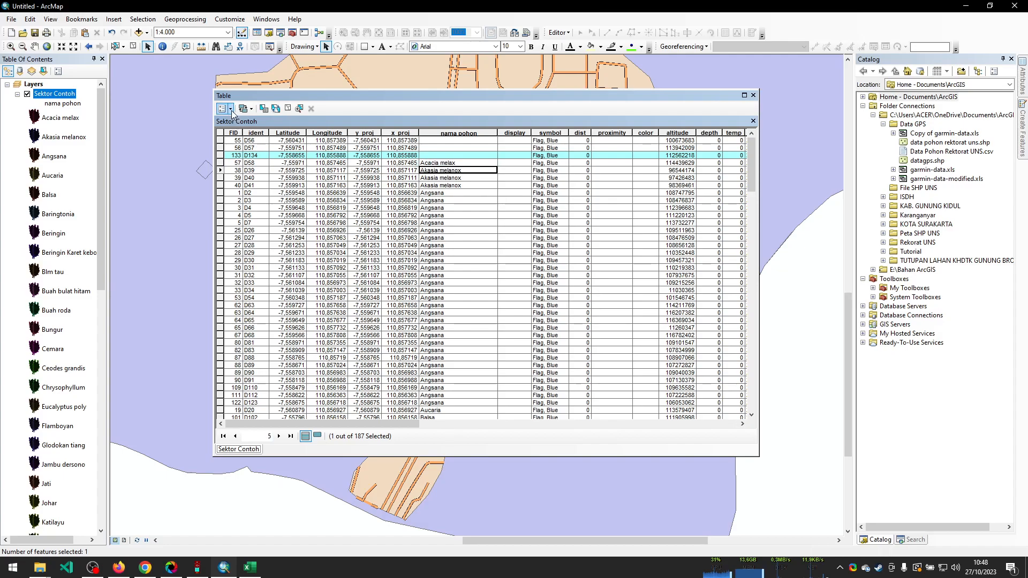
left_click(452, 148)
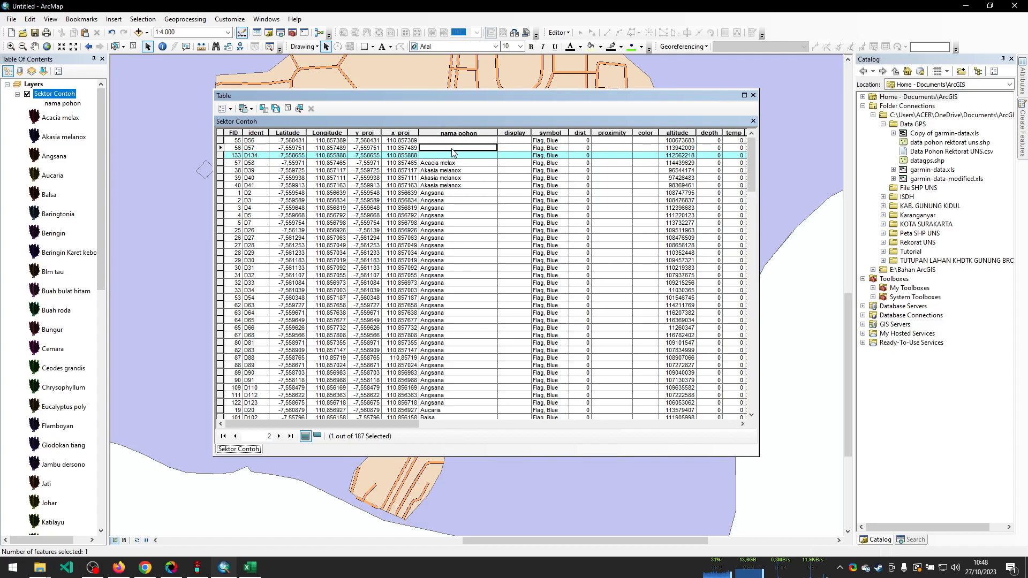
Start editing the Sektor Contoh layer and replace the Acacia melax value in nama pohon with Akasia melanox
right_click(67, 94)
mouse_move(160, 225)
left_click(241, 227)
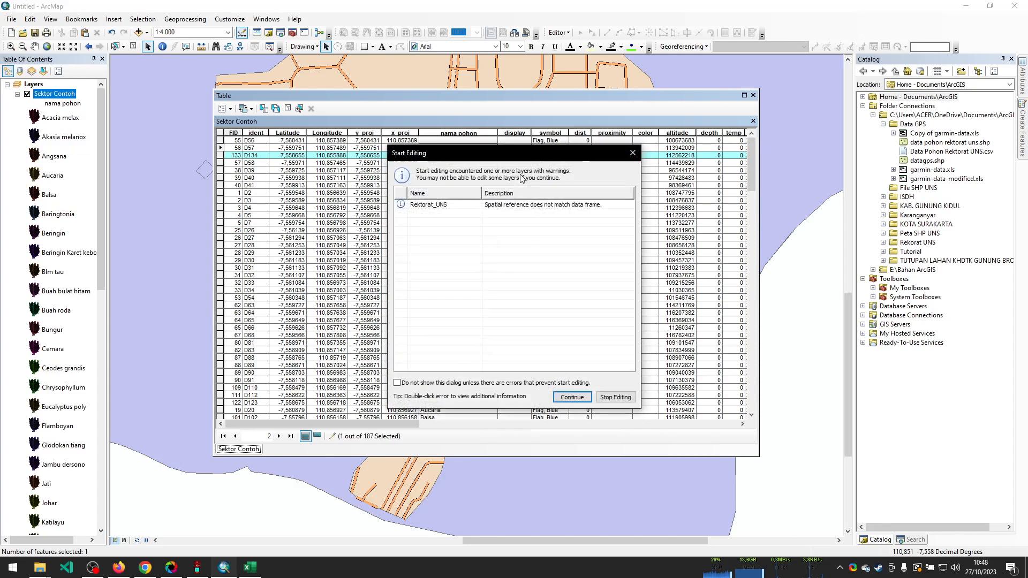
left_click(572, 397)
left_click(443, 169)
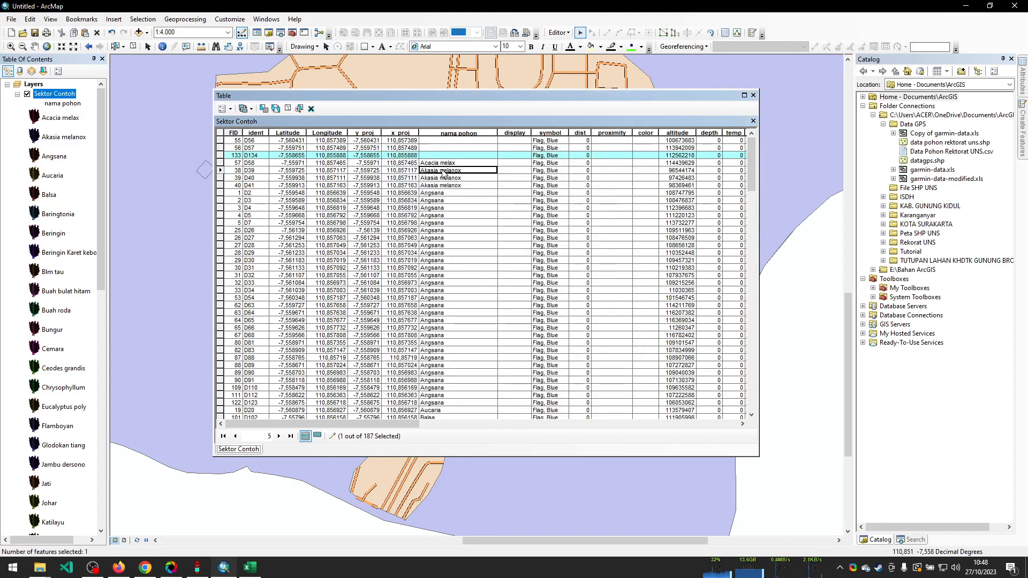
double_click(451, 171)
key("ctrl+a")
key("ctrl+c")
left_click(451, 163)
key("ctrl+a")
key("ctrl+v")
Fill the three blank nama pohon records with Akasia melanox
left_click(452, 156)
key("ctrl+v")
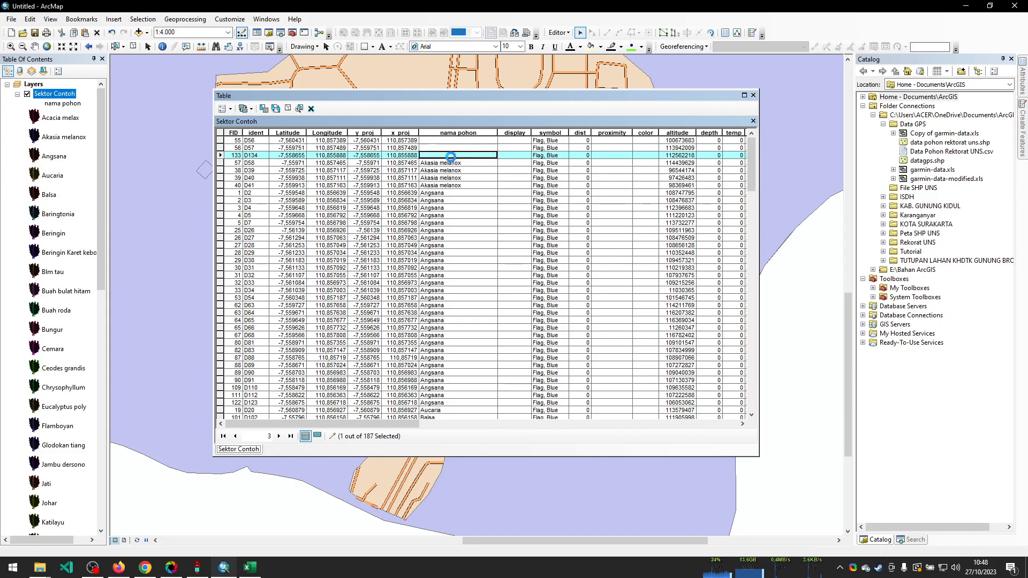
key("ctrl+a")
left_click(448, 148)
key("ctrl+v")
left_click(447, 140)
key("ctrl+v")
left_click(471, 185)
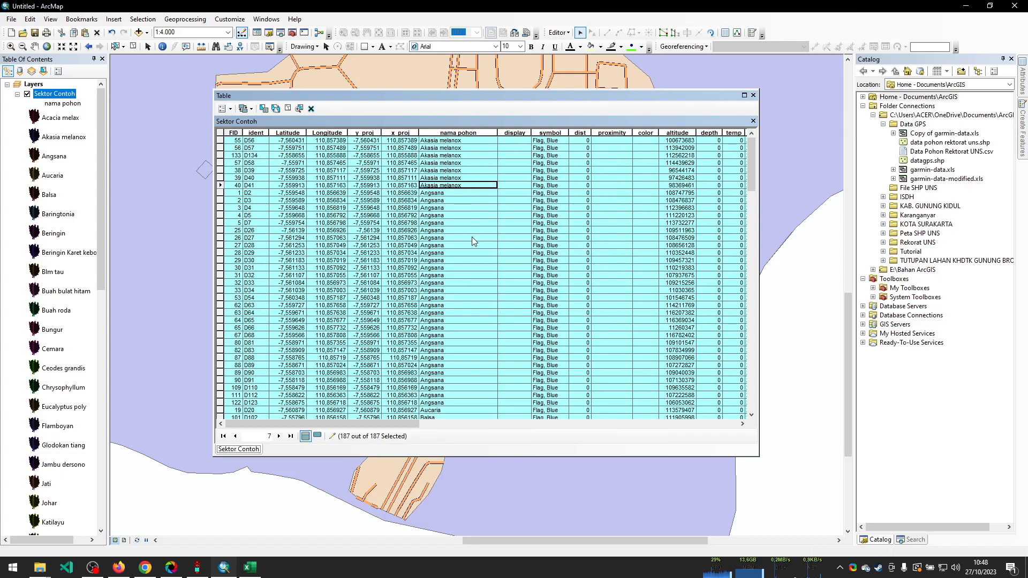
Stop the edit session, saving the edits, and close the attribute table
scroll(471, 239, "down", 15)
scroll(472, 239, "down", 6)
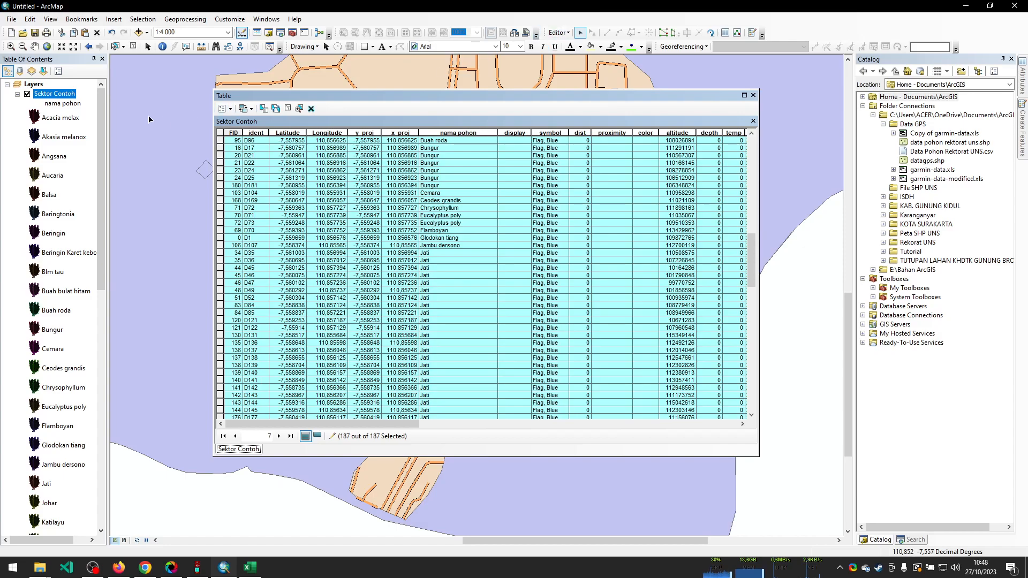
right_click(70, 100)
mouse_move(121, 231)
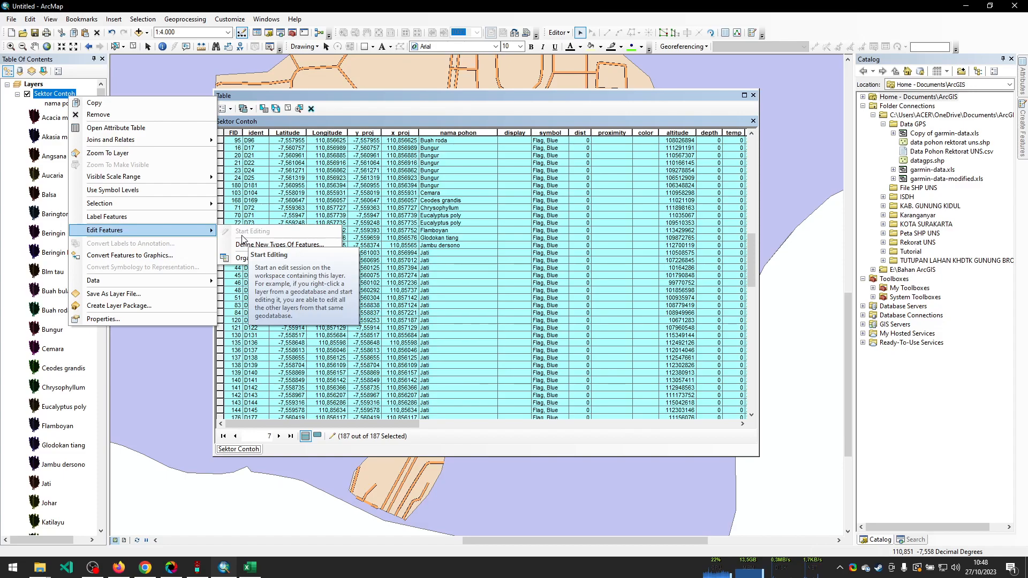
left_click(559, 32)
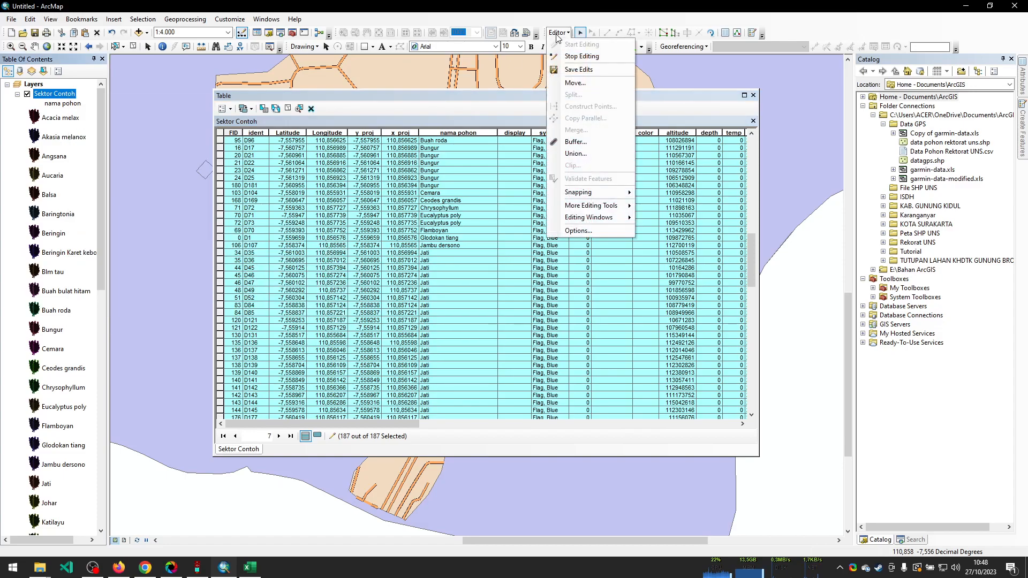
left_click(571, 60)
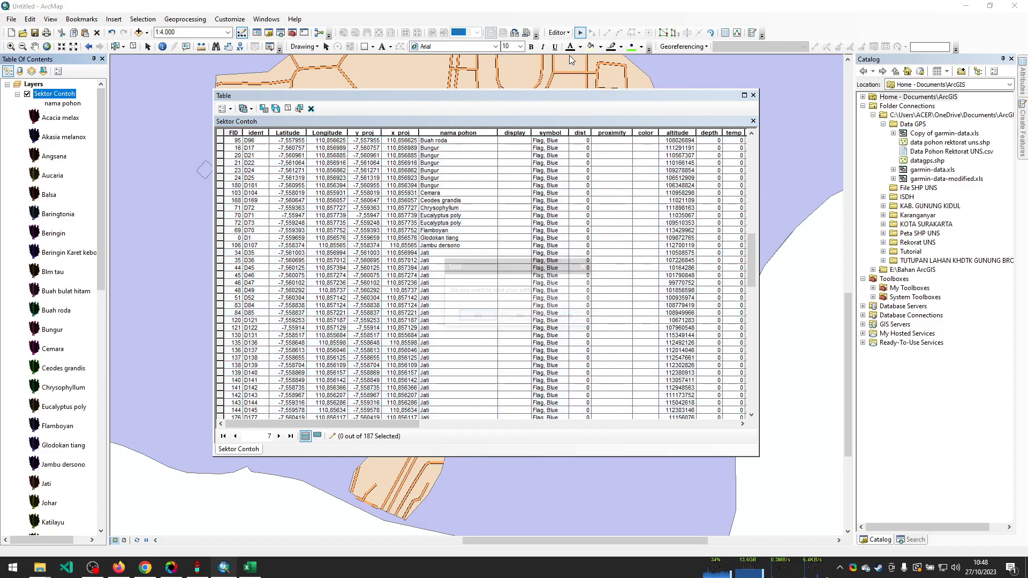
left_click(476, 316)
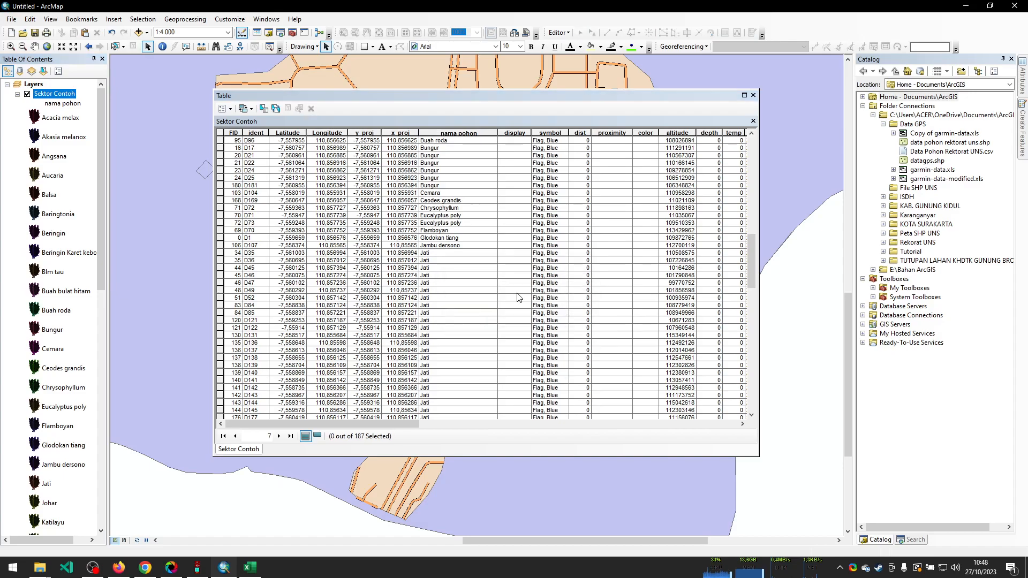
right_click(808, 36)
right_click(779, 36)
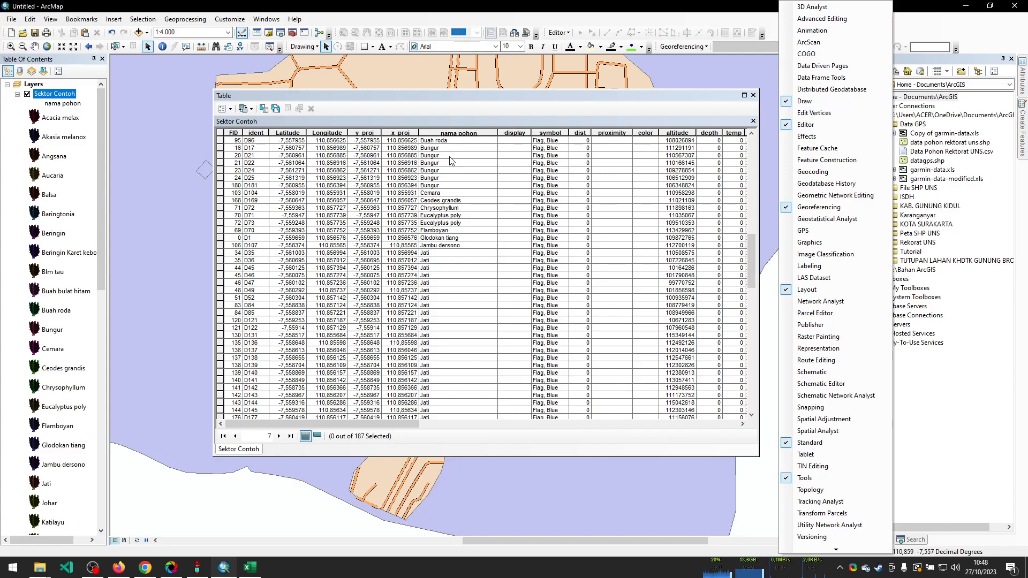
left_click(620, 98)
left_click(753, 94)
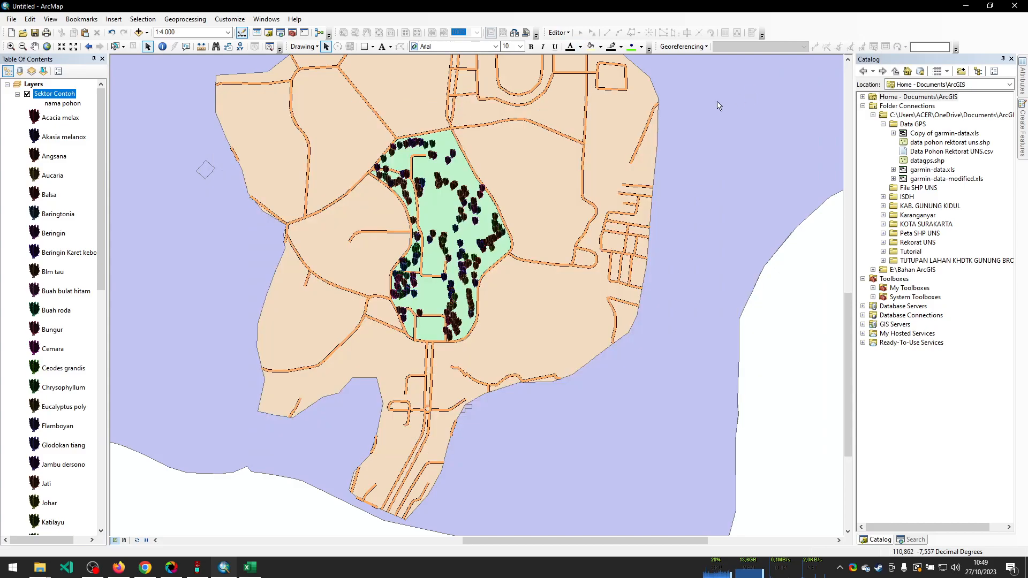
Remove all tree categories from the Sektor Contoh symbology and change the all other values symbol to green Circle 2
scroll(123, 241, "down", 1)
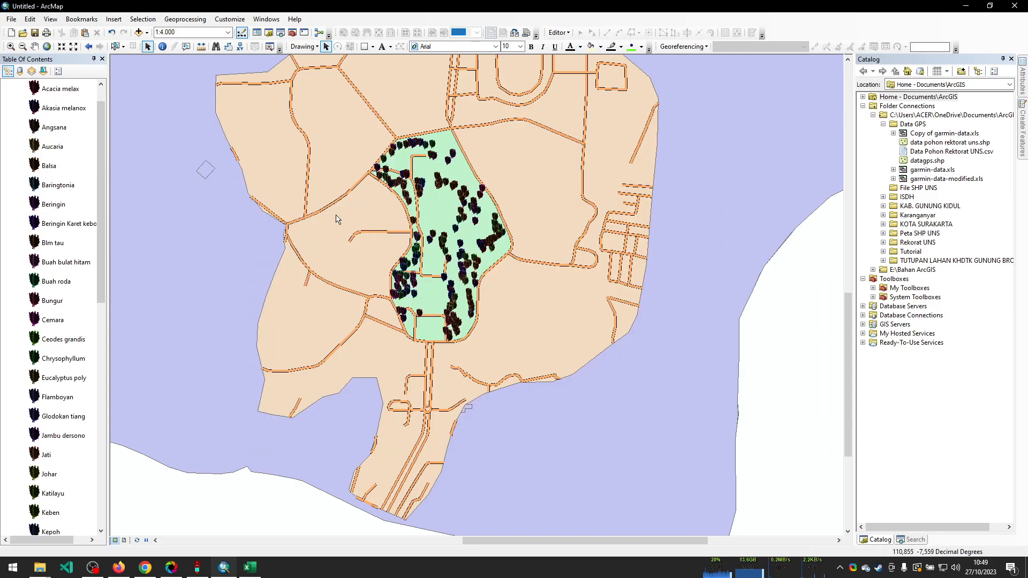
scroll(337, 218, "down", 1)
scroll(337, 225, "up", 1)
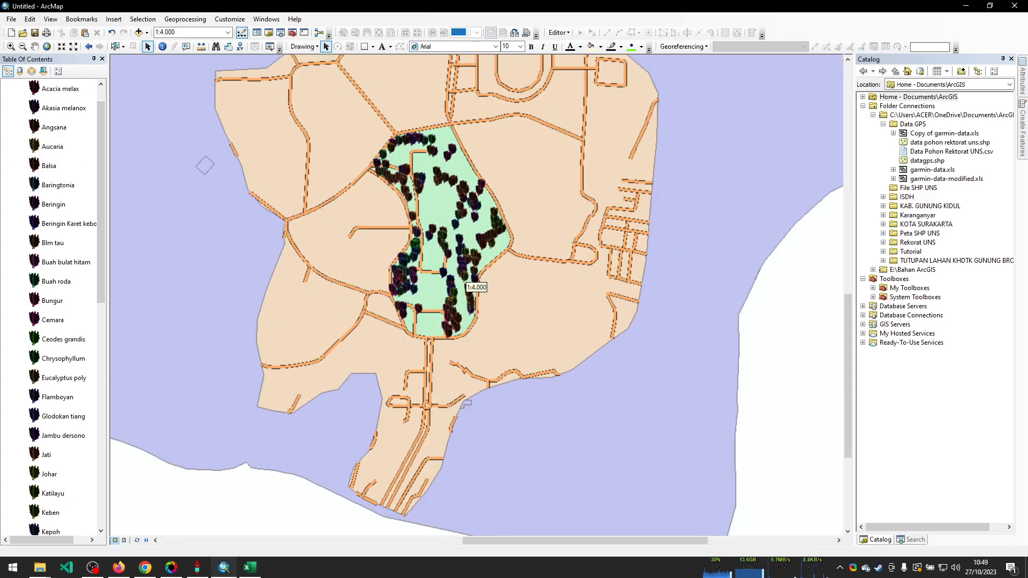
scroll(45, 185, "up", 1)
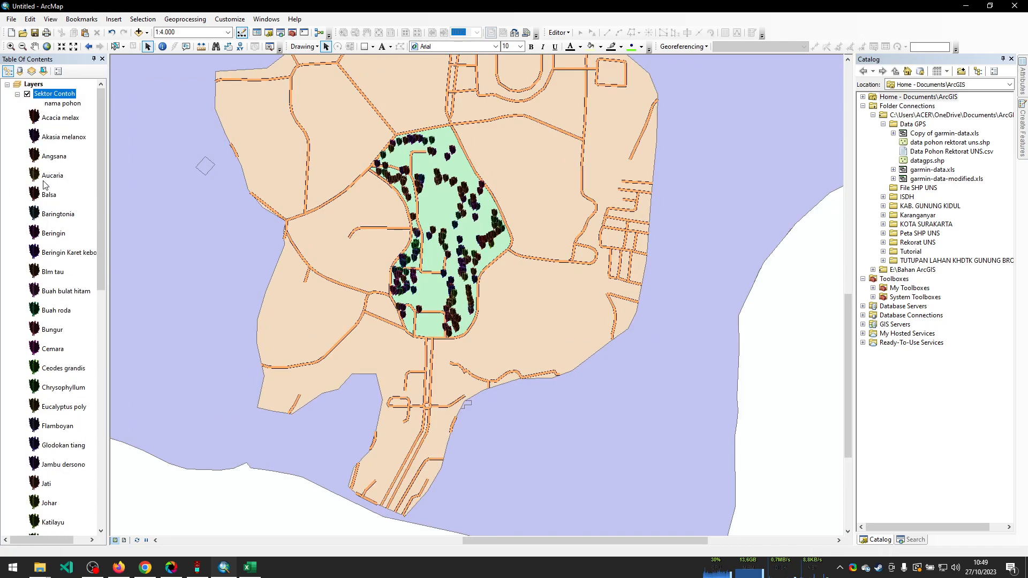
right_click(62, 97)
left_click(86, 317)
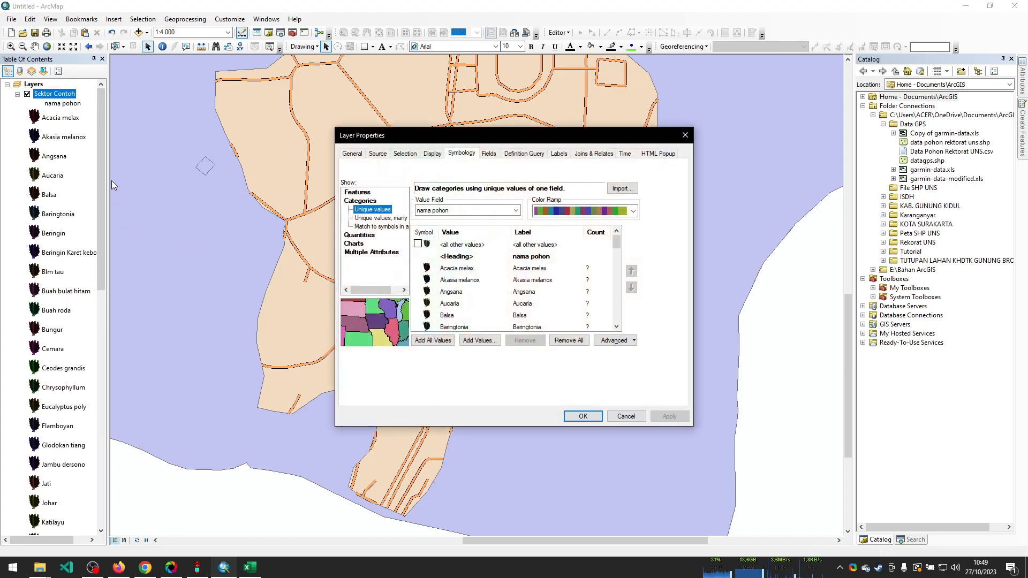
left_click(557, 343)
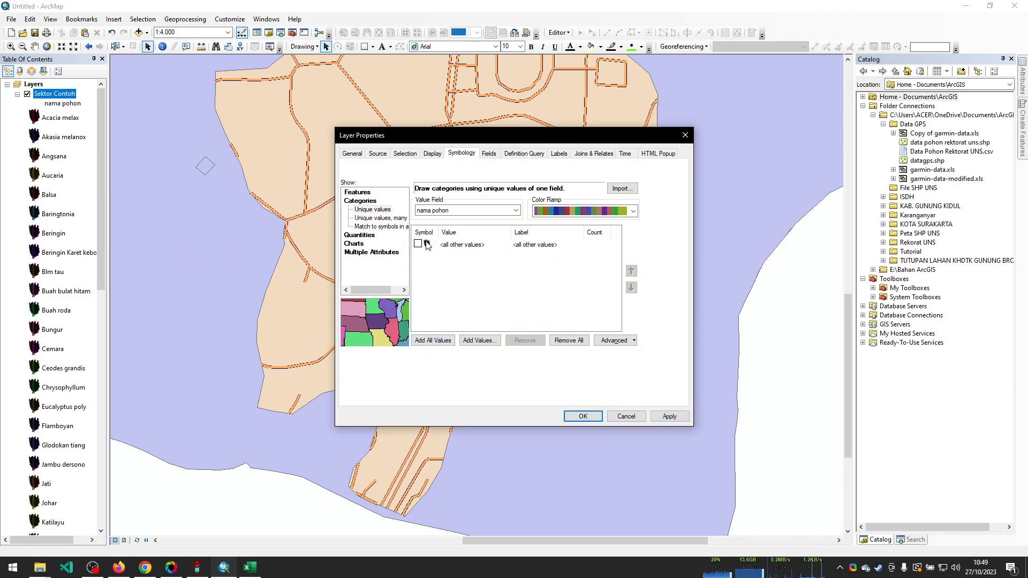
double_click(427, 245)
left_click(554, 292)
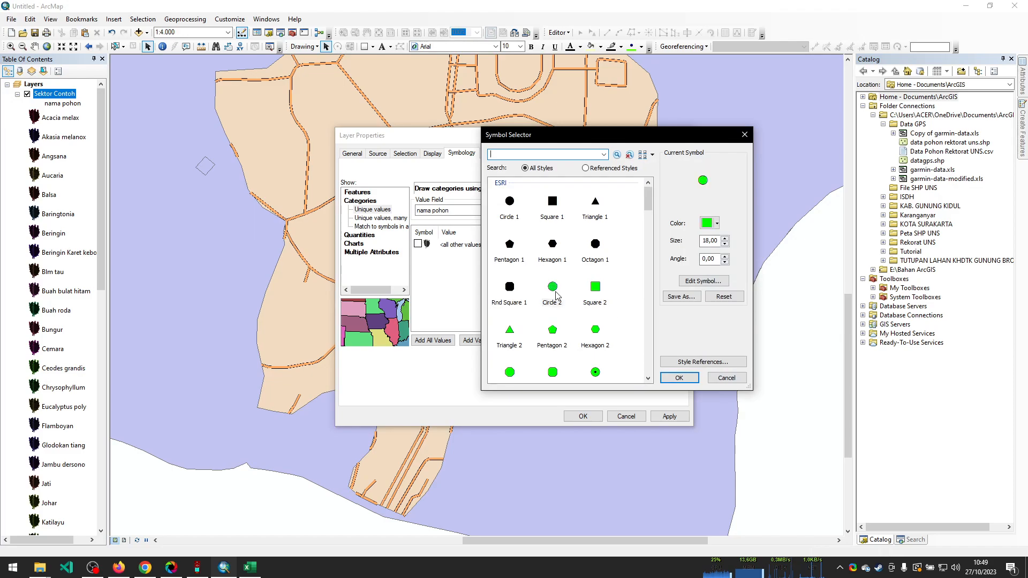
double_click(554, 292)
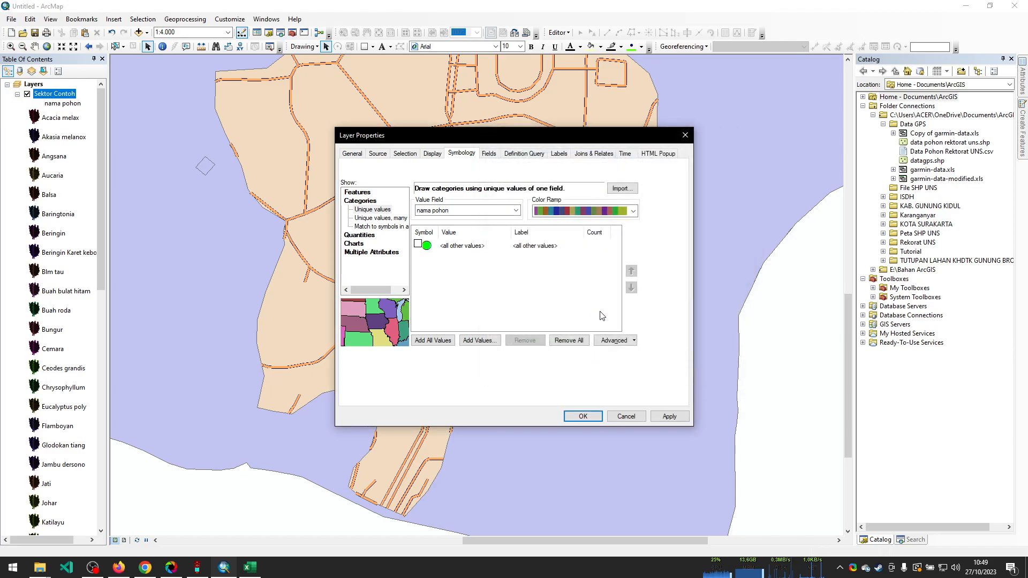
Add all unique nama pohon values as Sektor Contoh symbol categories and apply the symbology to the map
left_click(431, 342)
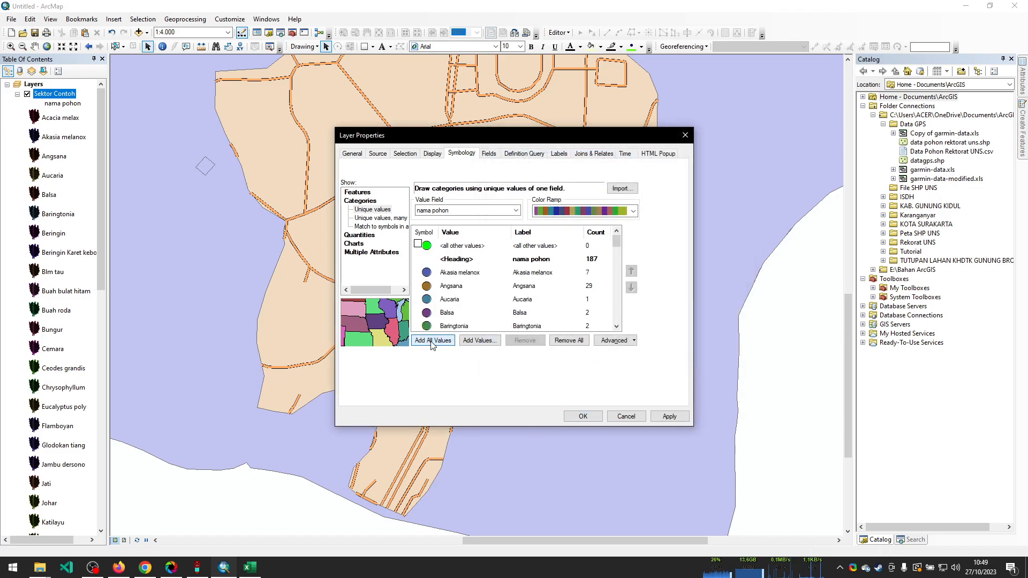
scroll(498, 289, "down", 8)
scroll(514, 302, "down", 4)
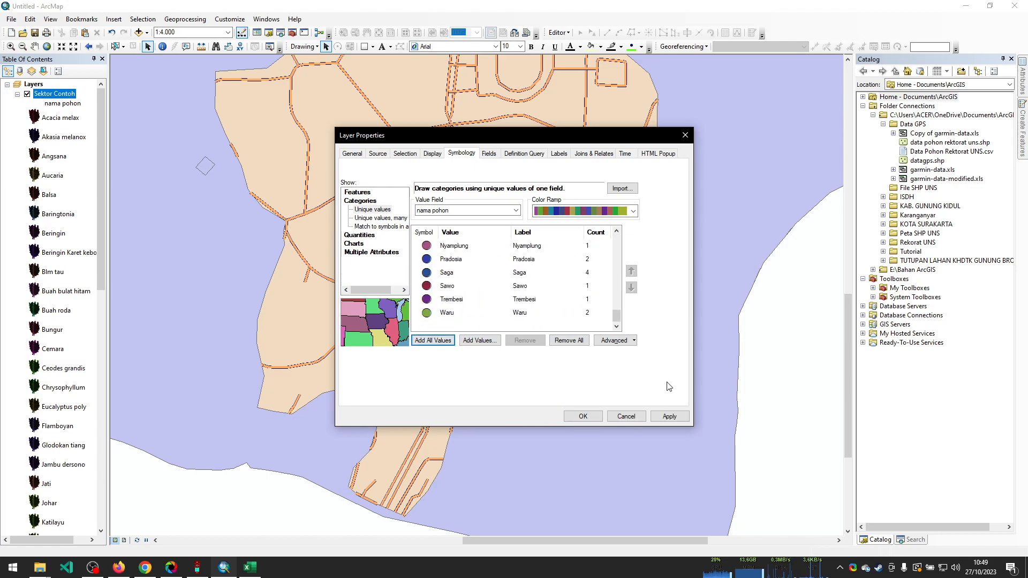
left_click(669, 417)
left_click(574, 417)
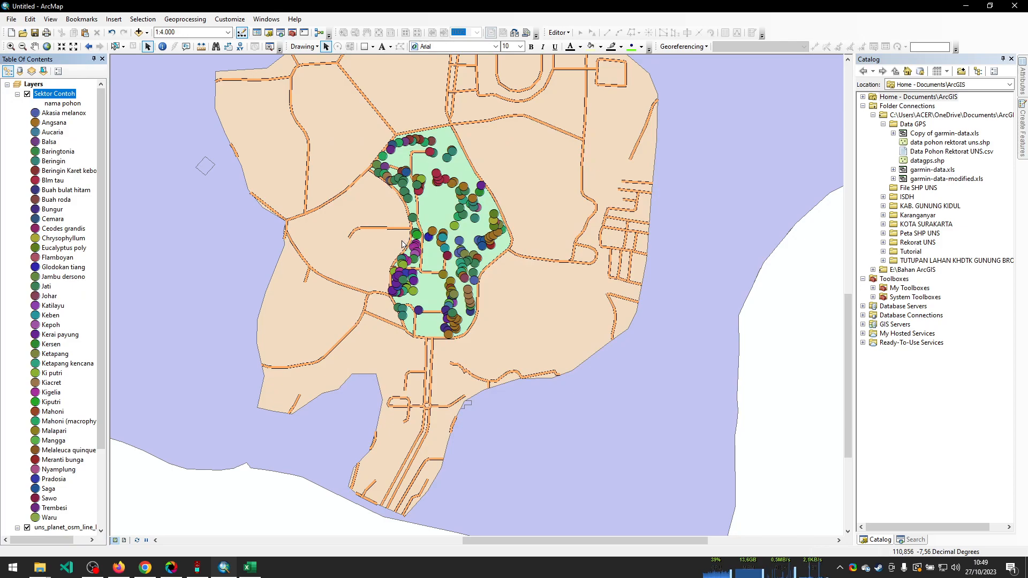
Look over the recoloured tree points and their legend, and collapse the Sektor Contoh legend in the layer list
scroll(403, 244, "down", 2)
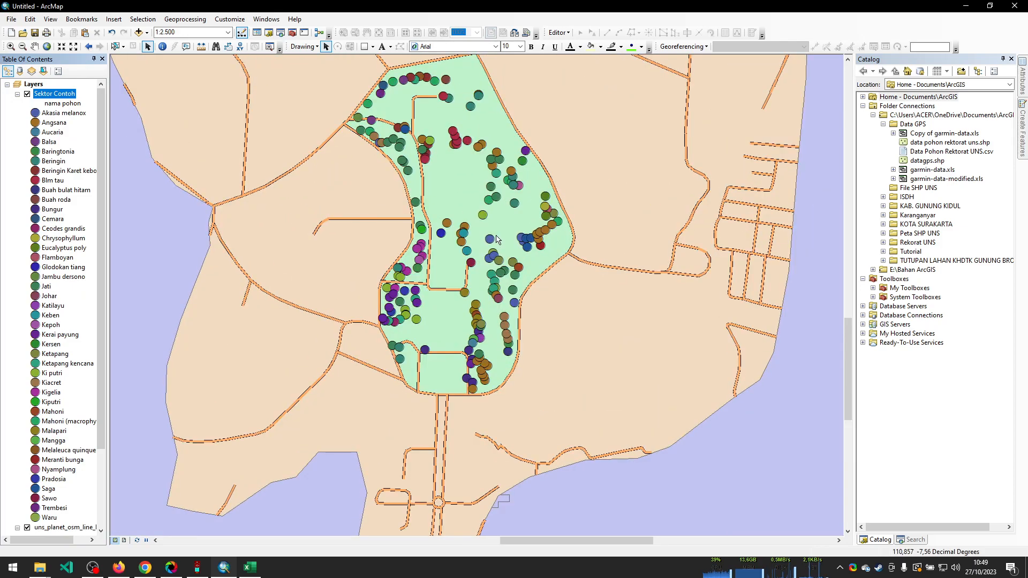
left_click_drag(493, 271, 488, 287)
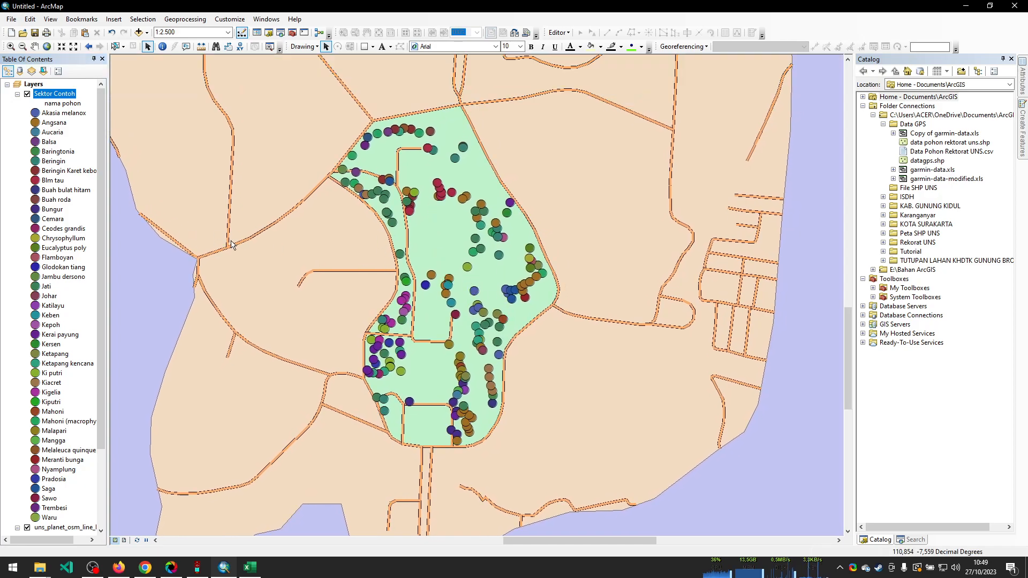
scroll(76, 241, "down", 4)
scroll(76, 241, "up", 5)
left_click(17, 94)
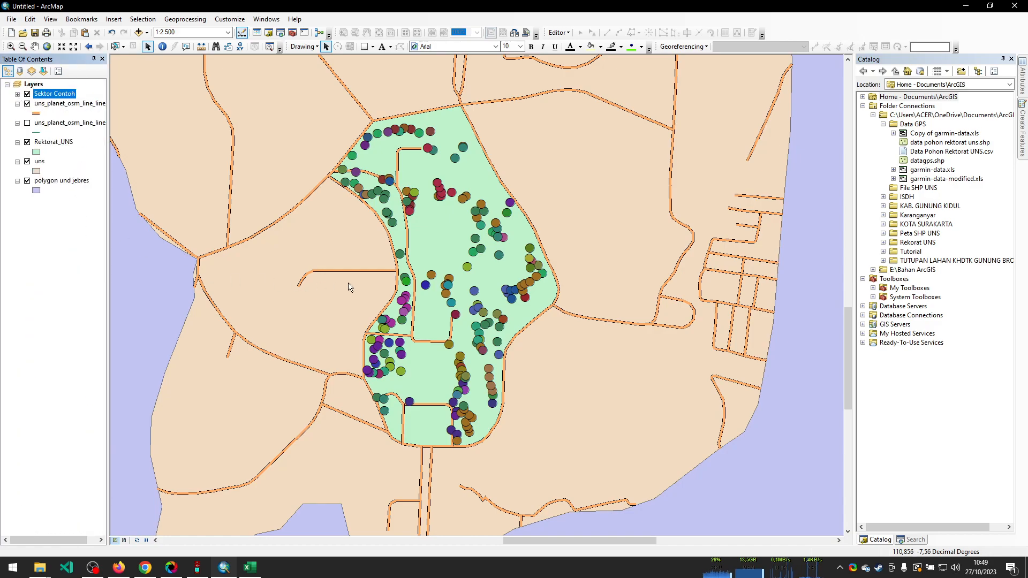
scroll(465, 260, "up", 2)
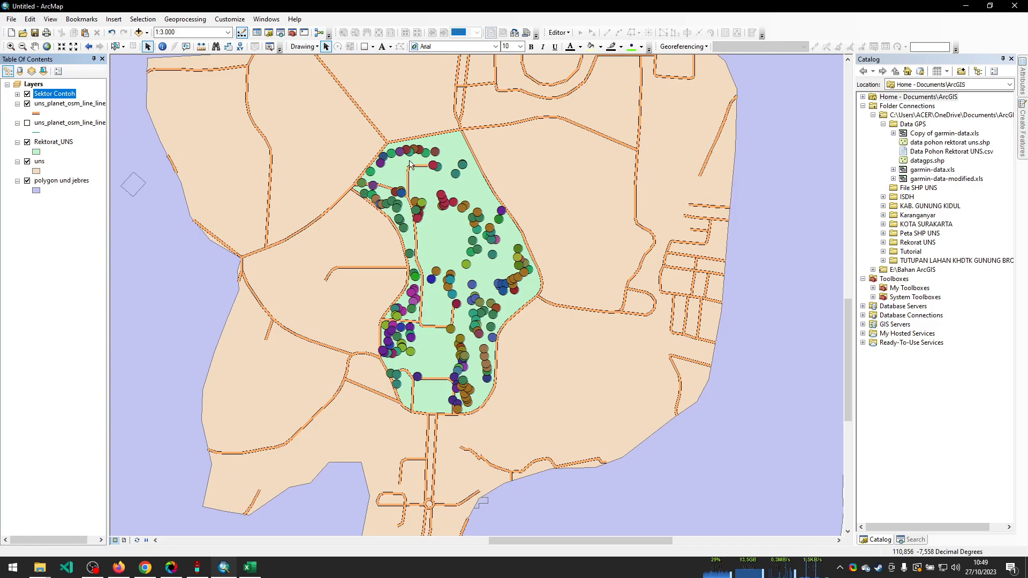
Turn on feature labels for the Sektor Contoh layer
right_click(80, 99)
left_click(70, 98)
right_click(71, 97)
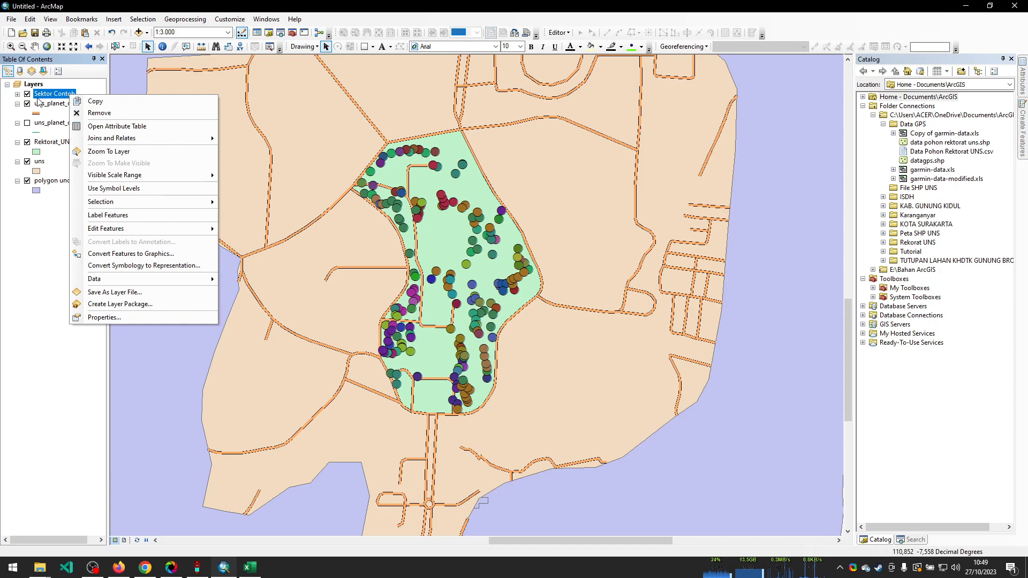
left_click(146, 217)
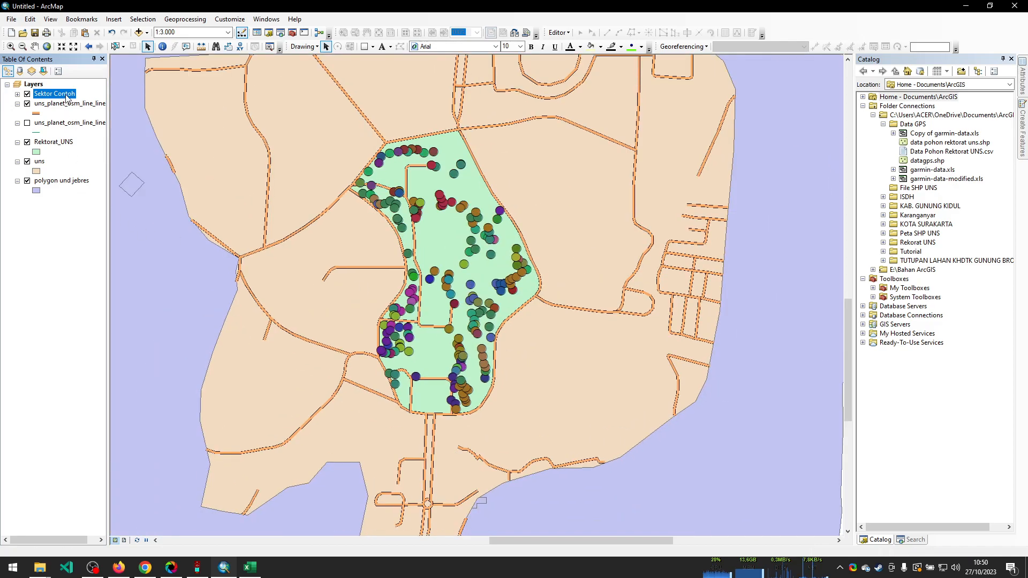
Set the label field of the Sektor Contoh layer to nama pohon and apply it
right_click(66, 97)
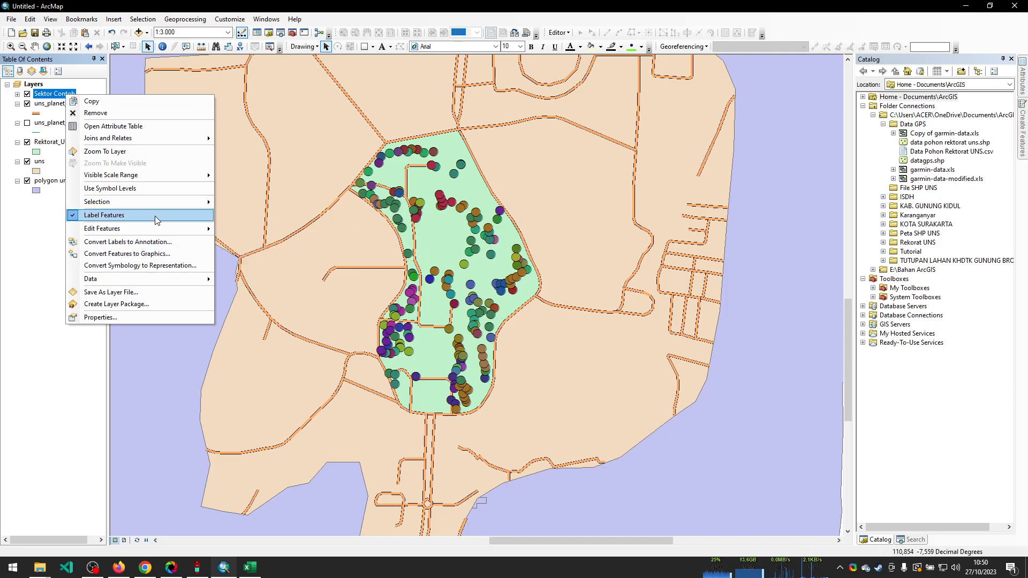
mouse_move(162, 207)
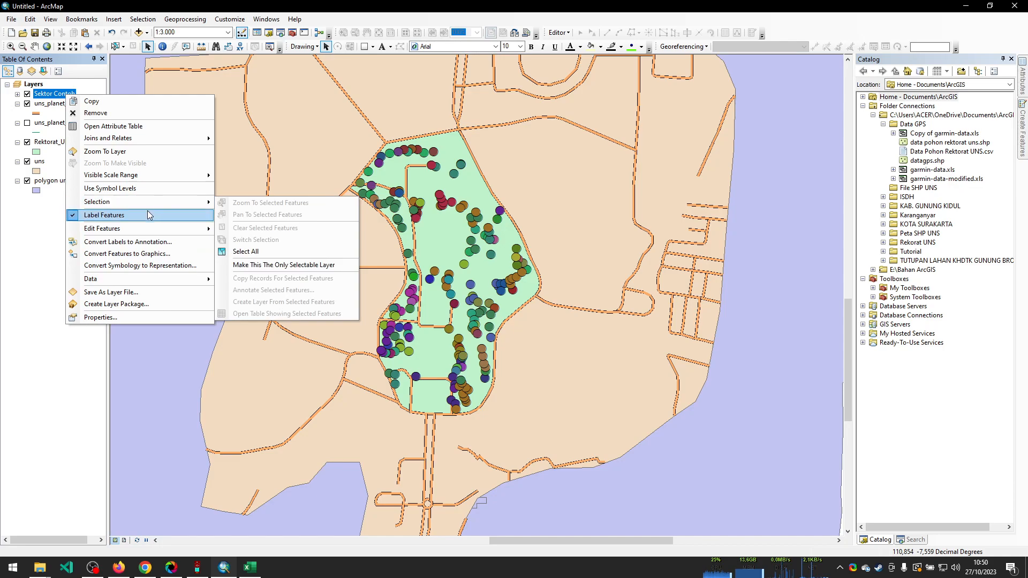
left_click(149, 316)
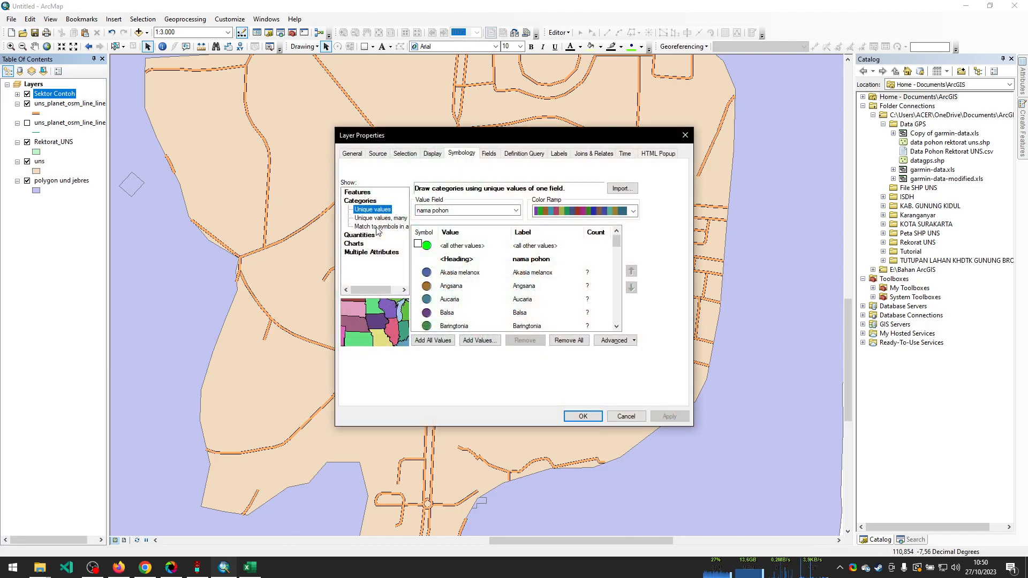
left_click(559, 154)
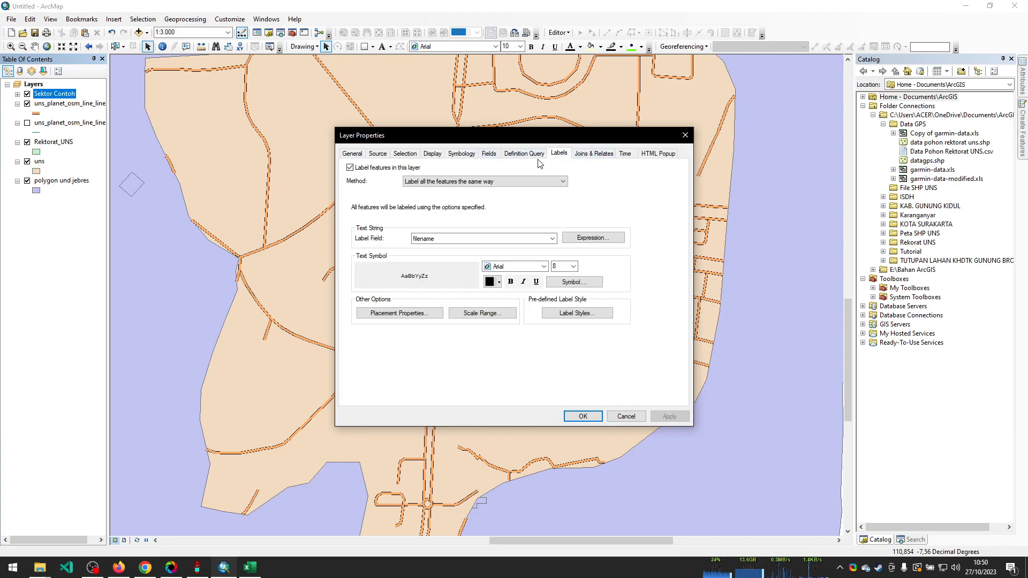
left_click(552, 239)
scroll(466, 304, "up", 7)
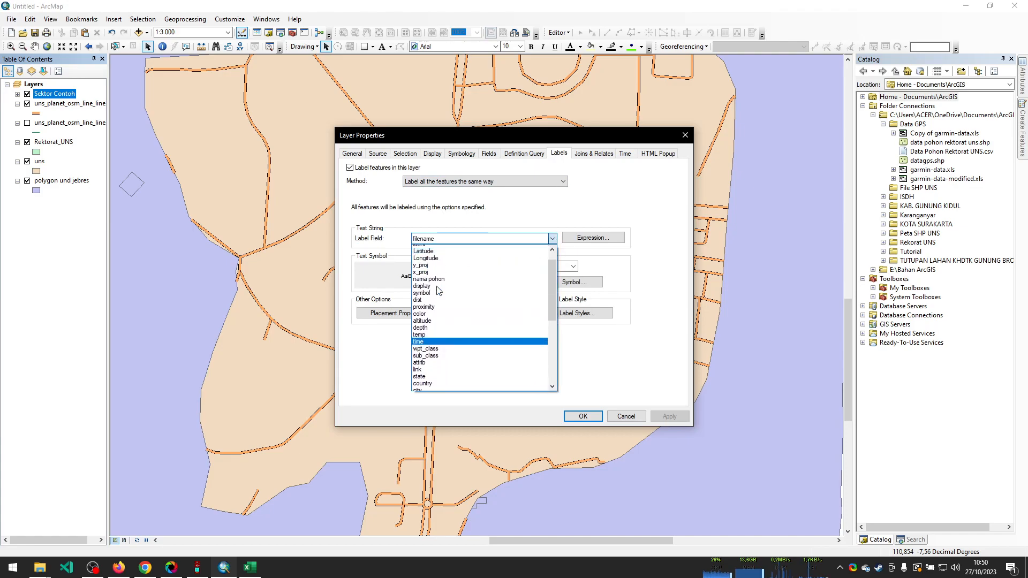
left_click(429, 279)
left_click(668, 417)
left_click(582, 416)
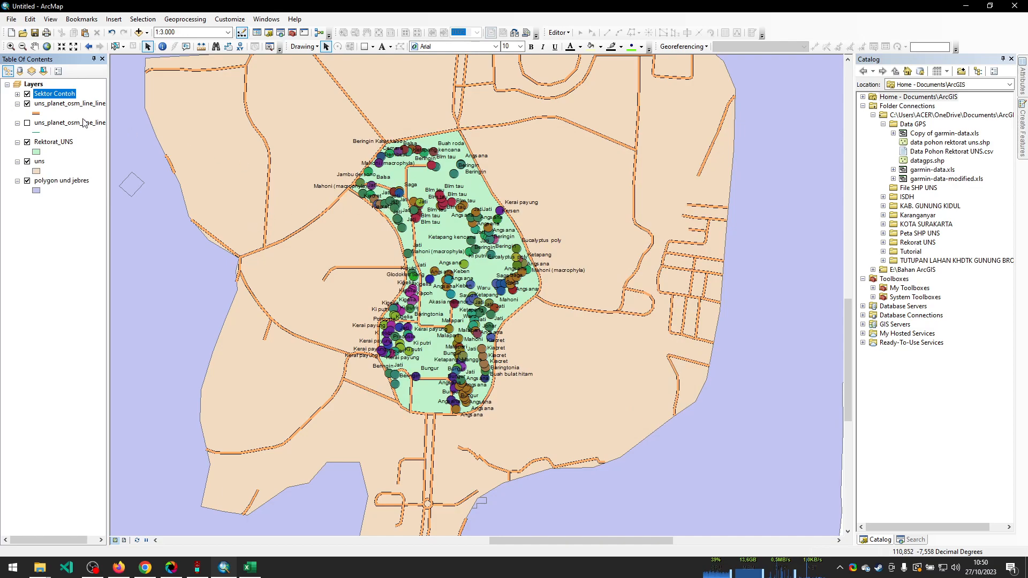
Change the Sektor Contoh label field to ident and apply it so each tree carries its identifier code
right_click(68, 94)
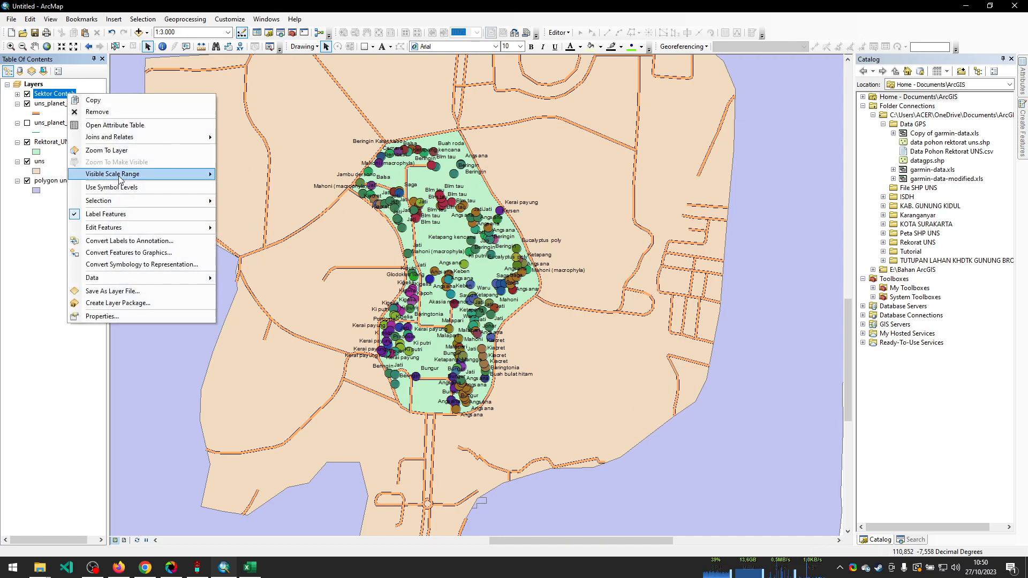
left_click(97, 317)
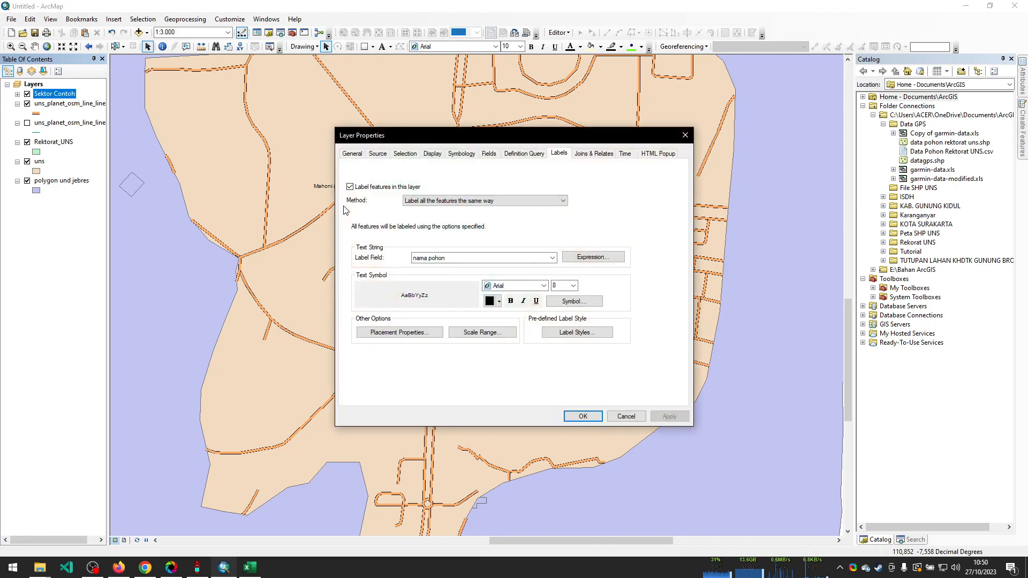
left_click(551, 259)
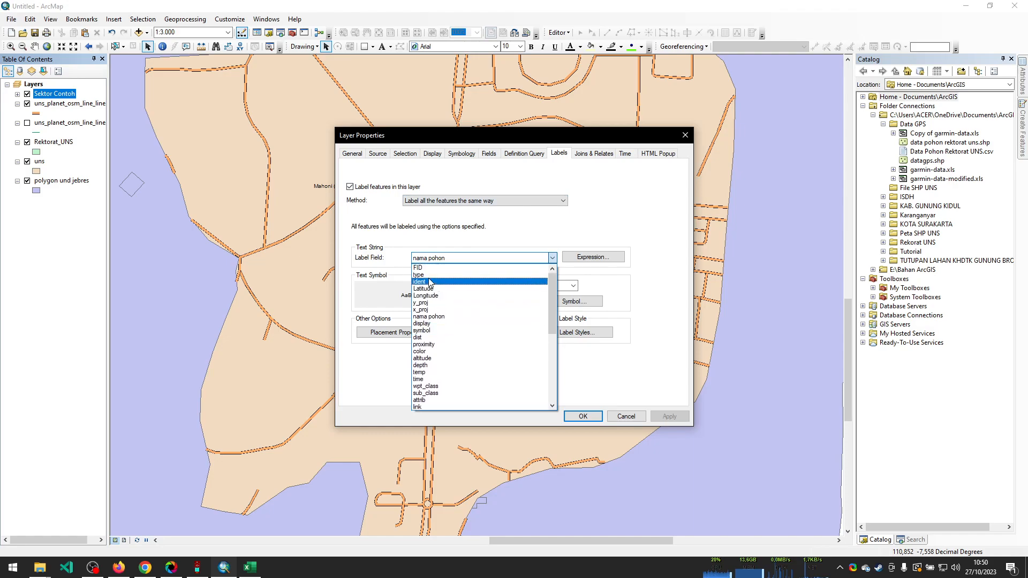
left_click(436, 282)
left_click(670, 417)
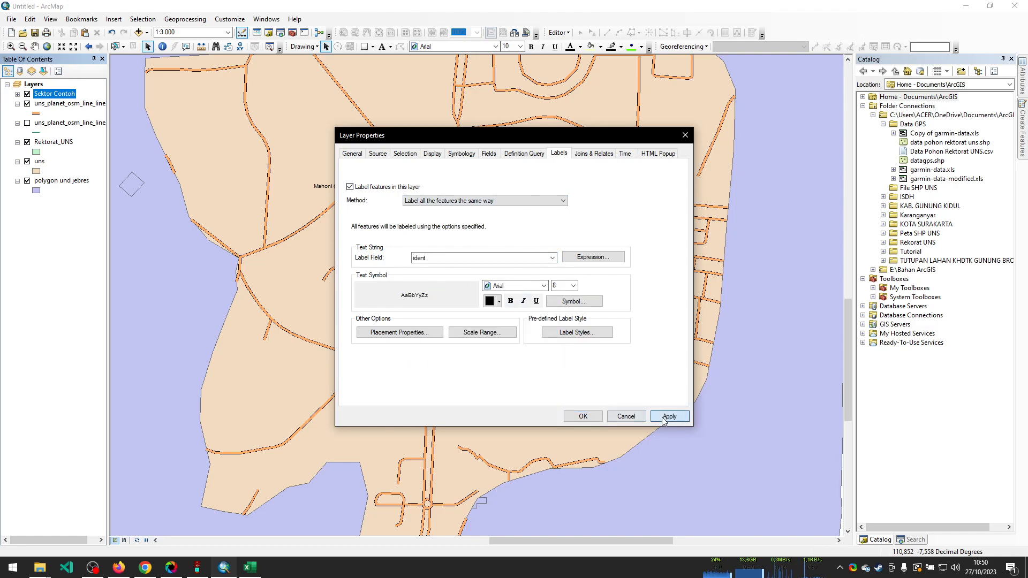
left_click_drag(407, 136, 614, 139)
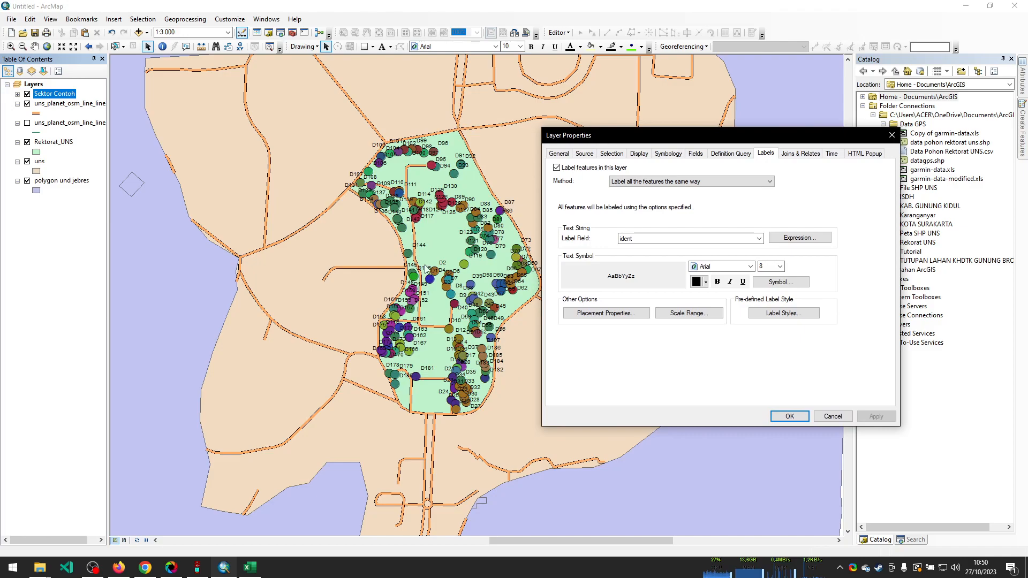
left_click(789, 416)
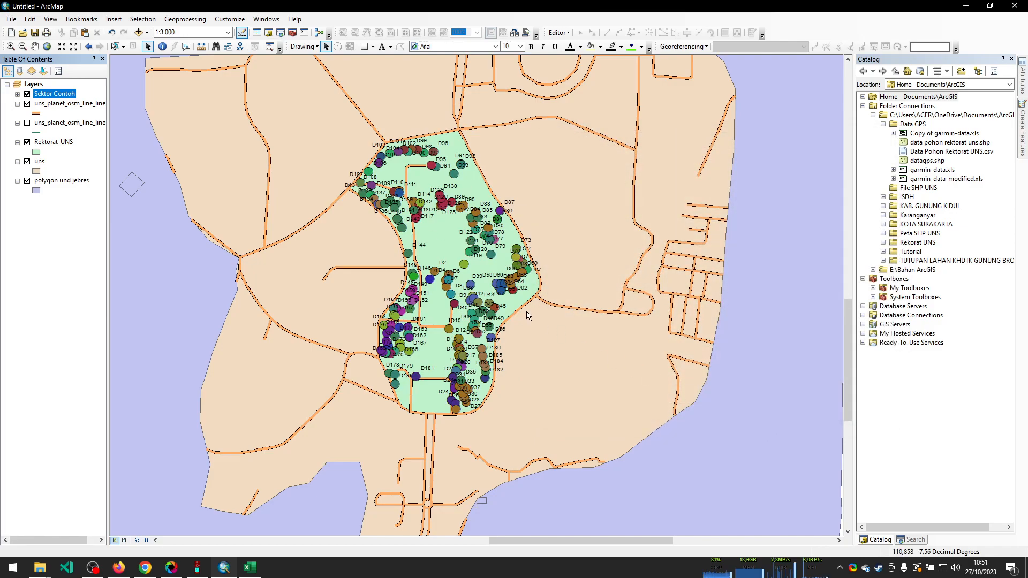